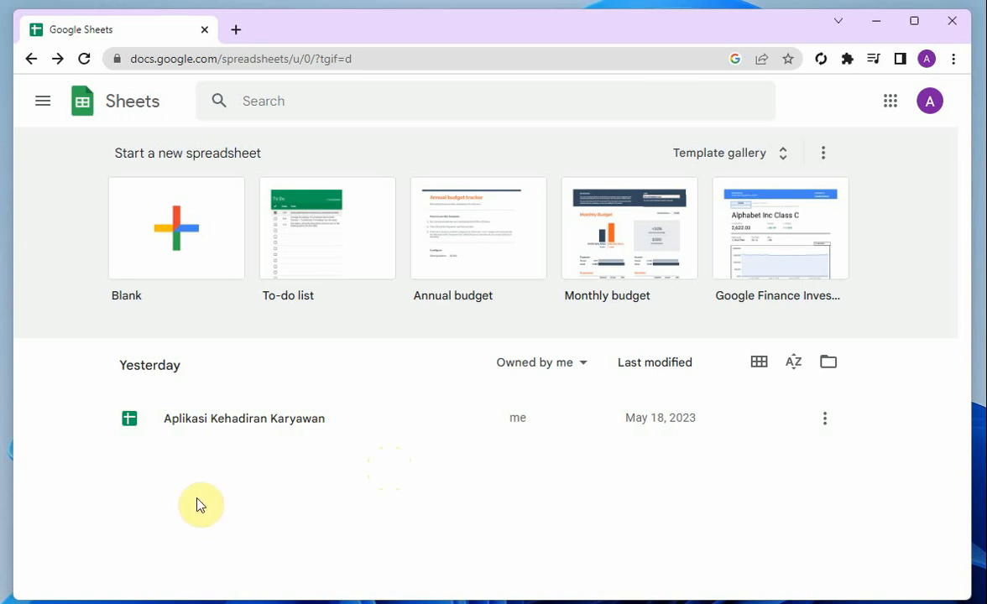
Create a blank spreadsheet and name it "Checklist Pekerjaan Karyawan"
click(173, 233)
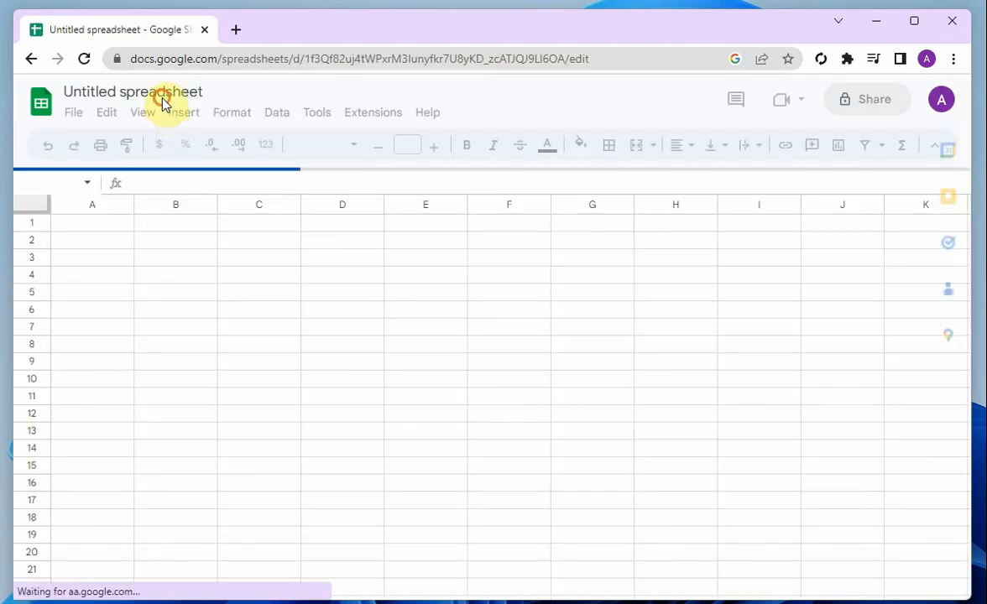
click(167, 91)
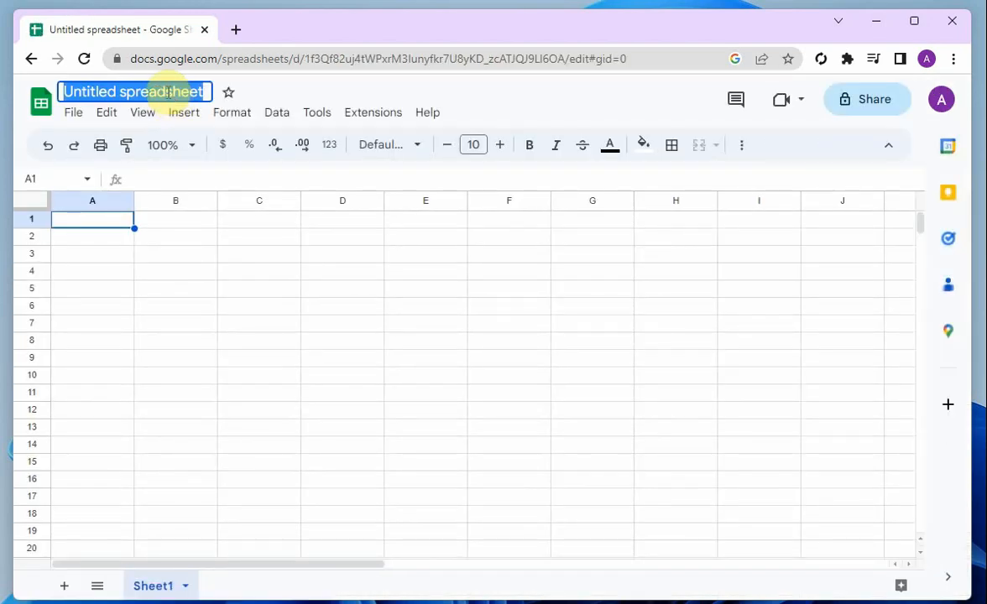
text(Che)
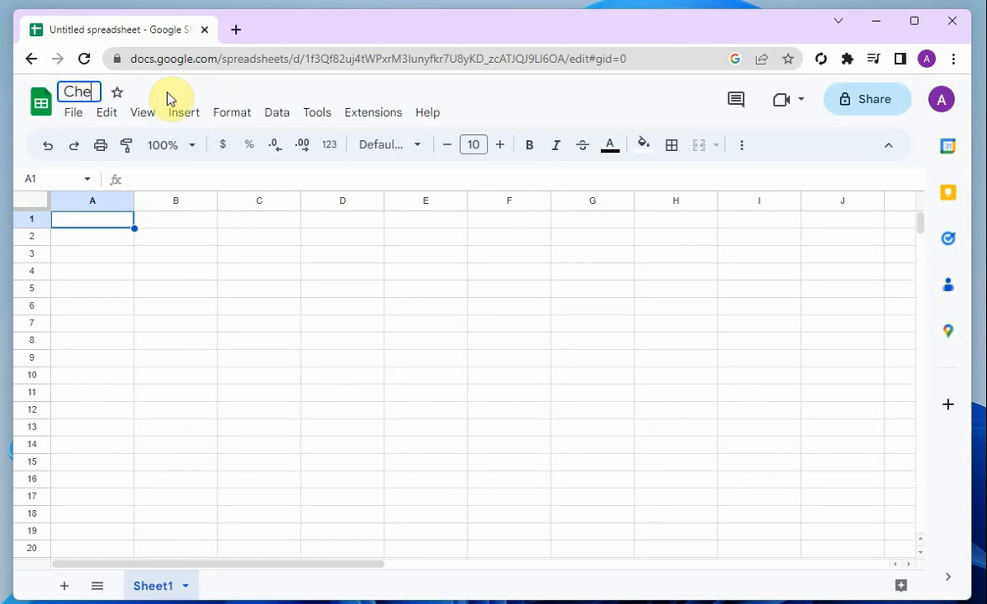
text(cklist Peker)
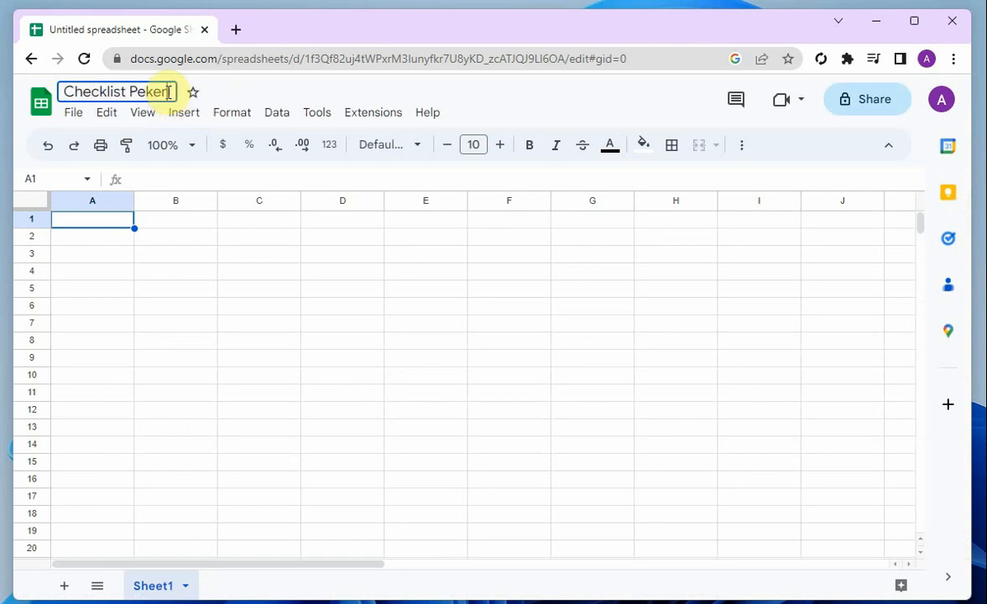
text(jaan Karyawan)
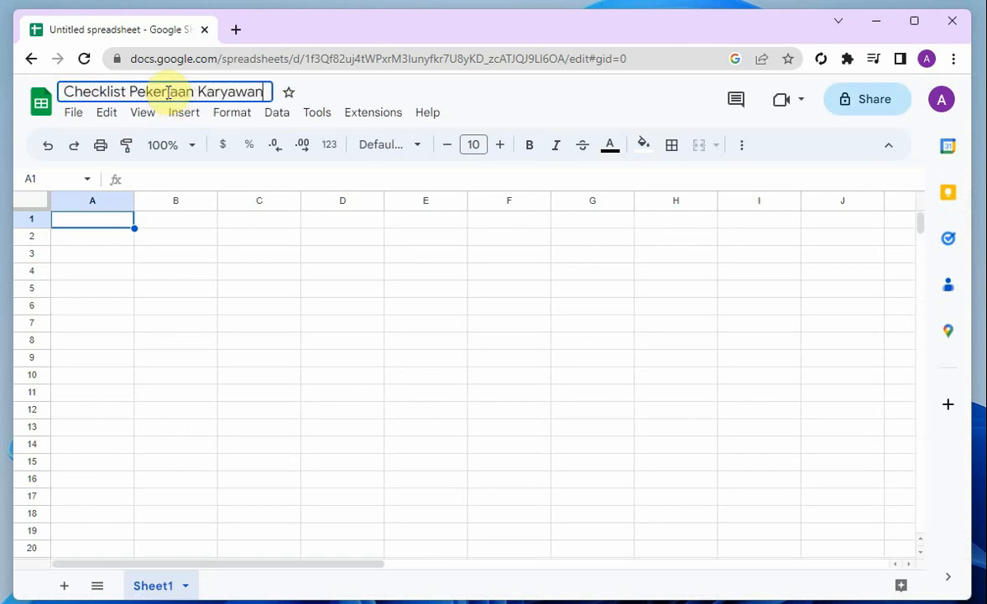
click(99, 253)
Enter the headers "Status", "Pekerjaan" and "Nama Karyawan" in cells A1 to C1
click(109, 221)
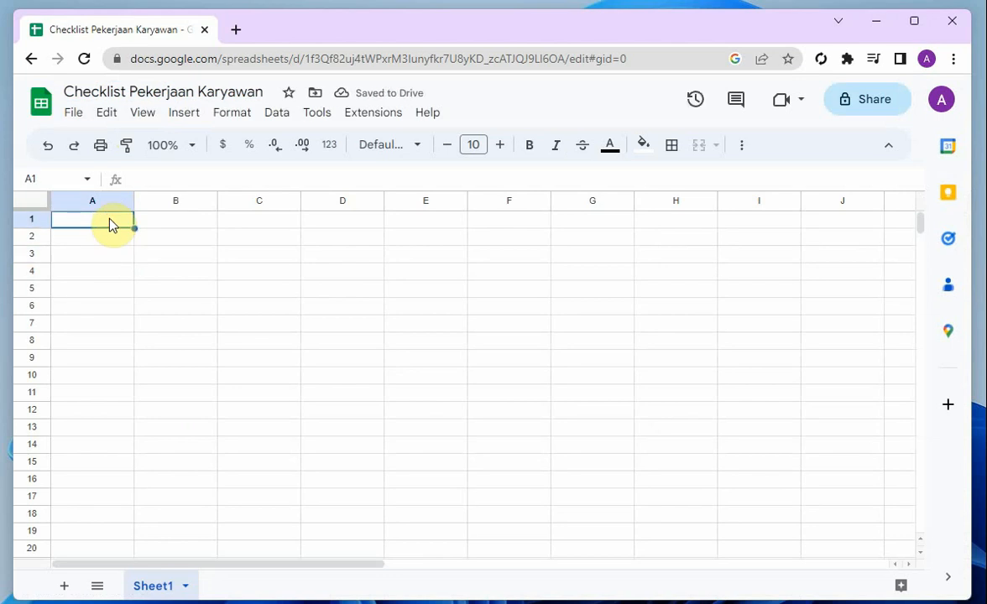
text(Status)
key(Tab)
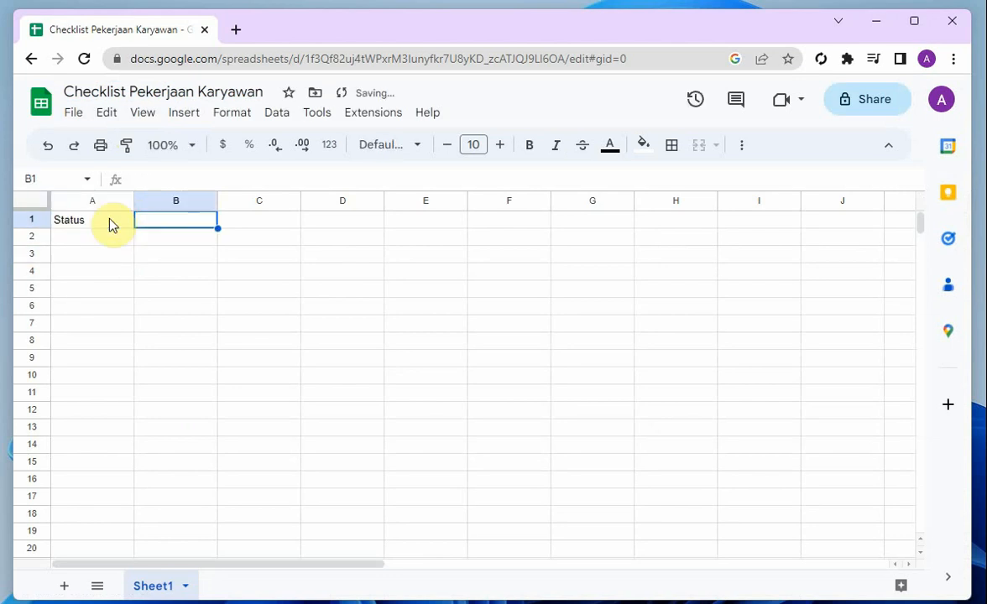
text(Pekerjaan)
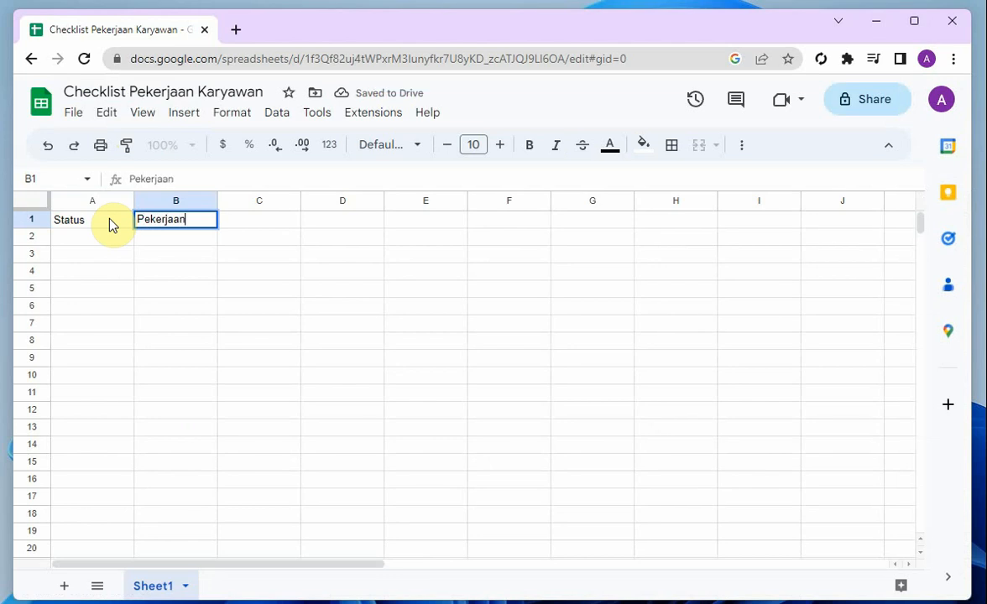
key(Tab)
text(Nama)
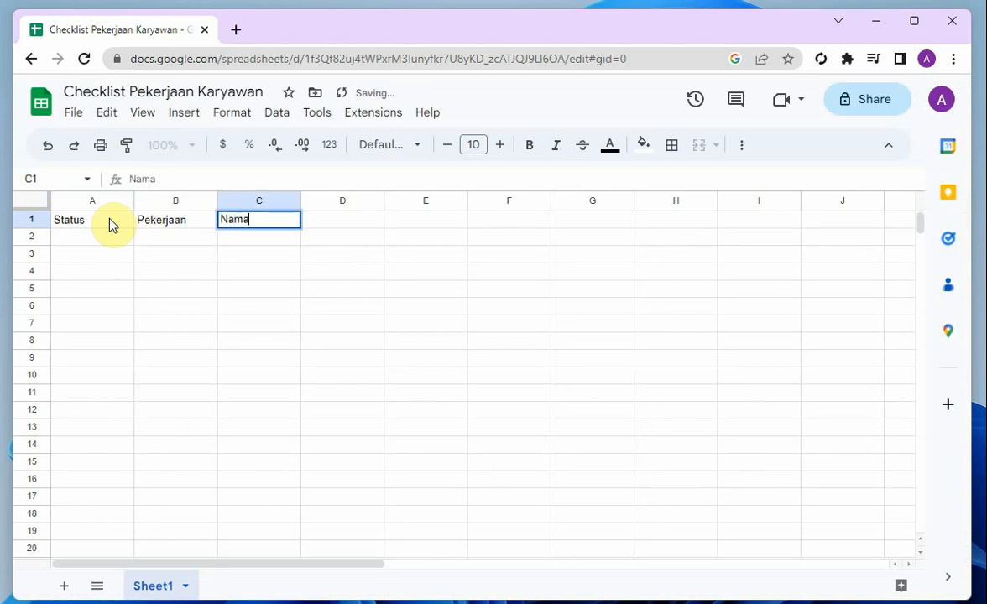
text( Karyawan)
key(Tab)
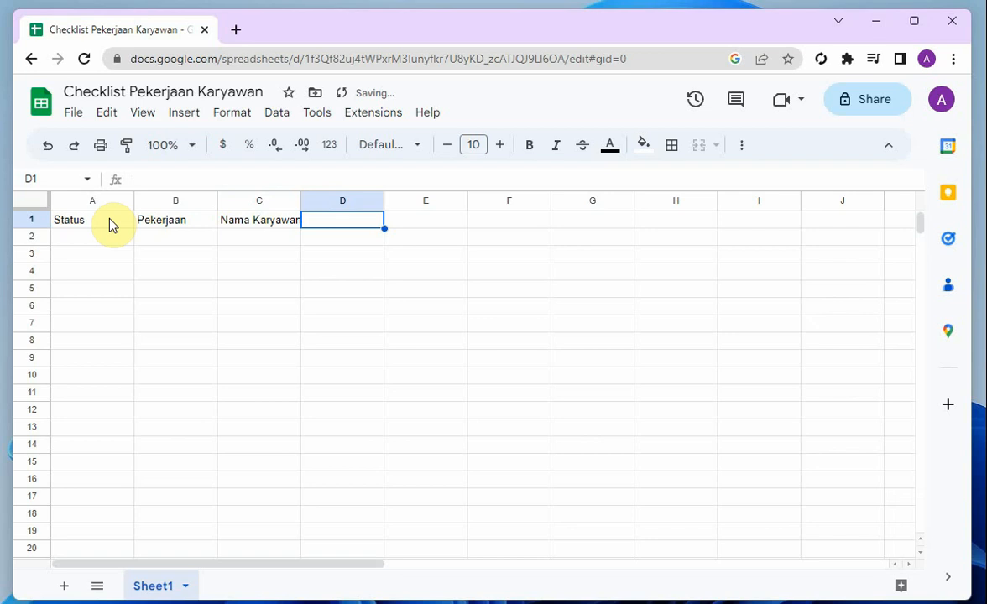
Enter the headers "Batas Waktu", "Waktu Penyelesaian" and "Keterangan" in cells D1 to F1
text(Batas Waktu)
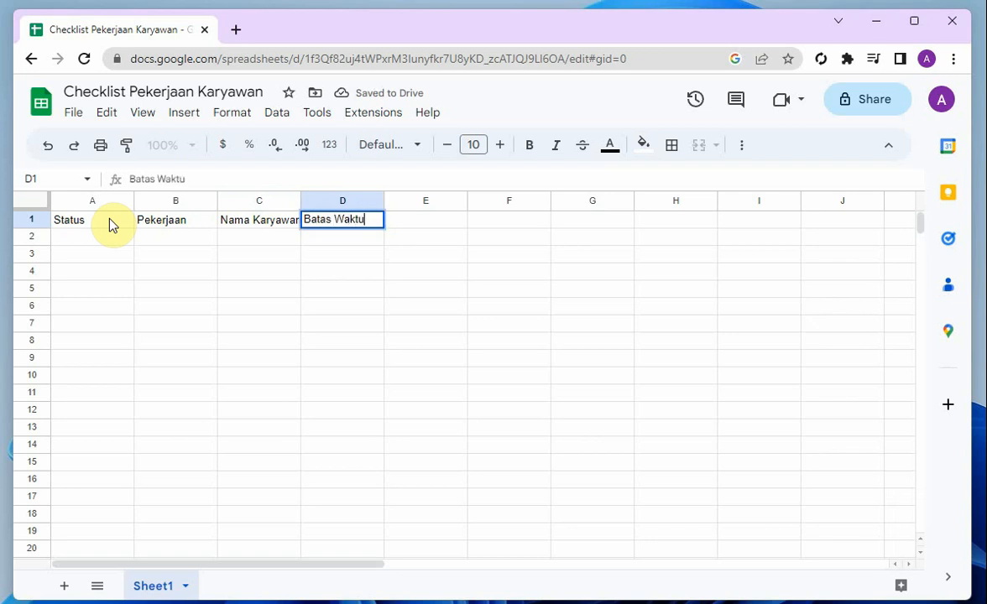
key(Tab)
text(Waktu)
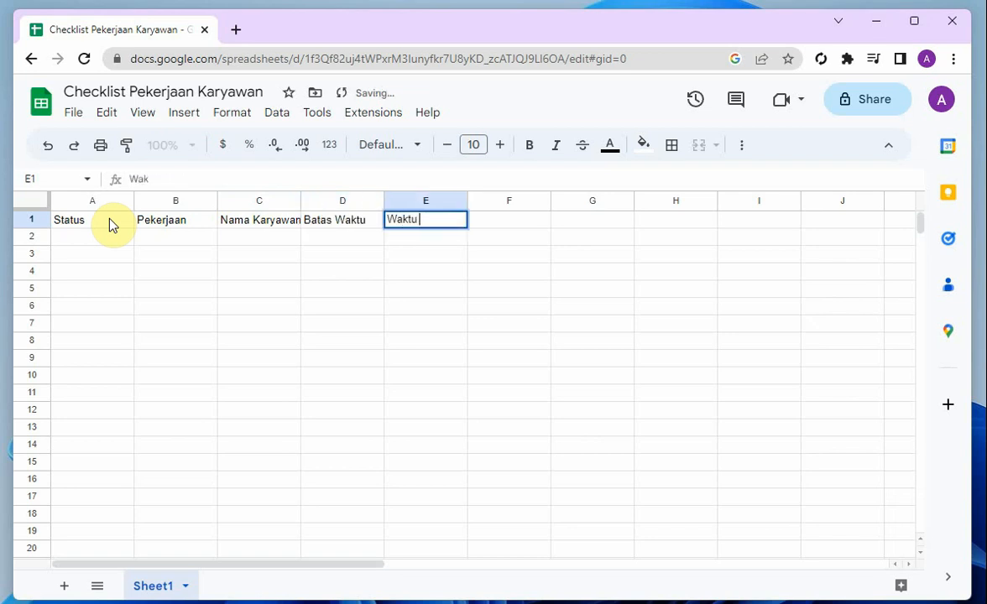
text( Peneye)
key(BackSpace)
key(BackSpace)
key(BackSpace)
text(ye)
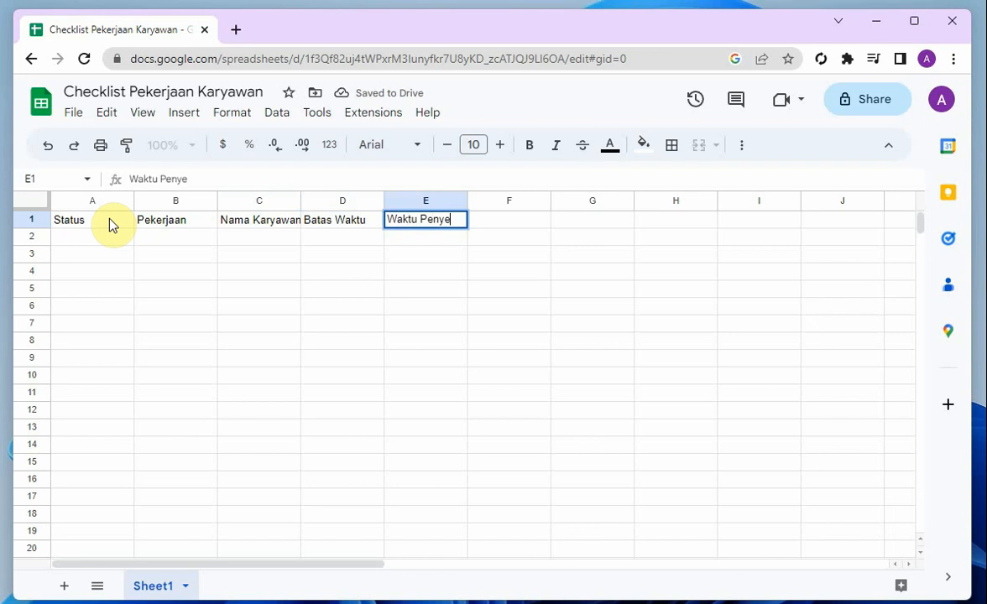
text(lesaian)
key(Tab)
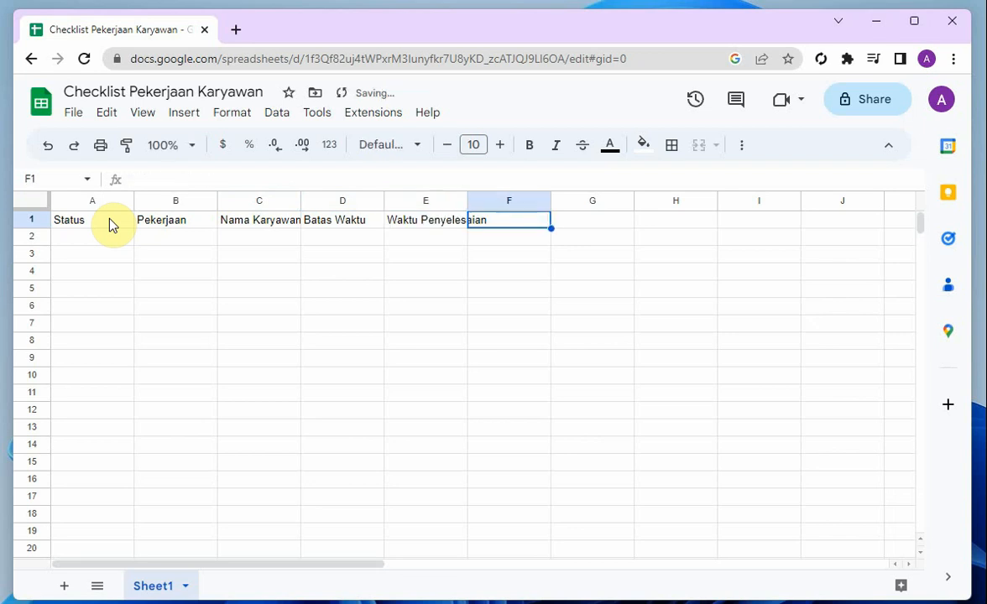
text(Keterangan)
key(Return)
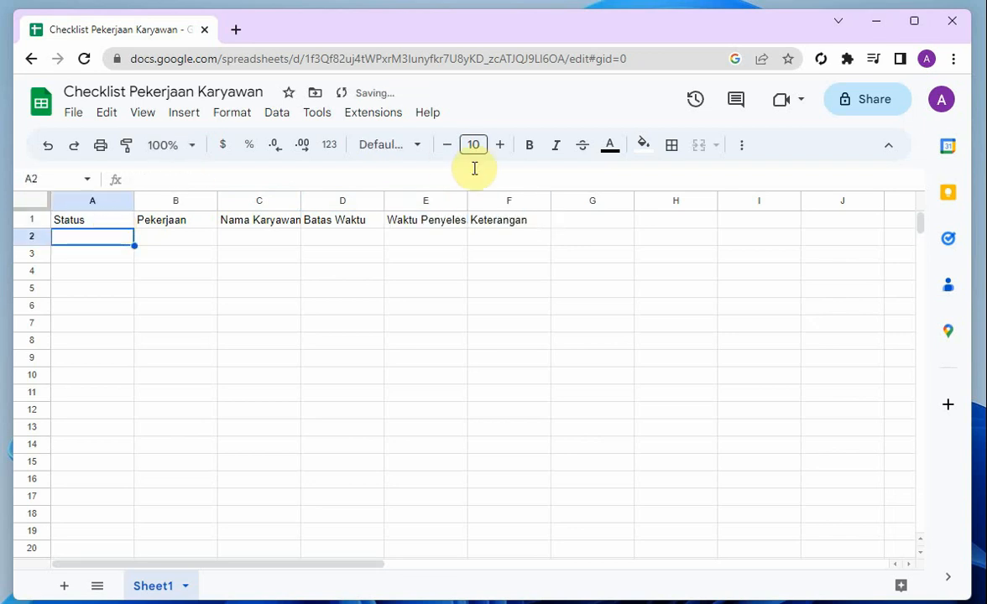
Widen column E slightly and center the header cells A1:F1 horizontally
drag(467, 201, 538, 221)
click(99, 218)
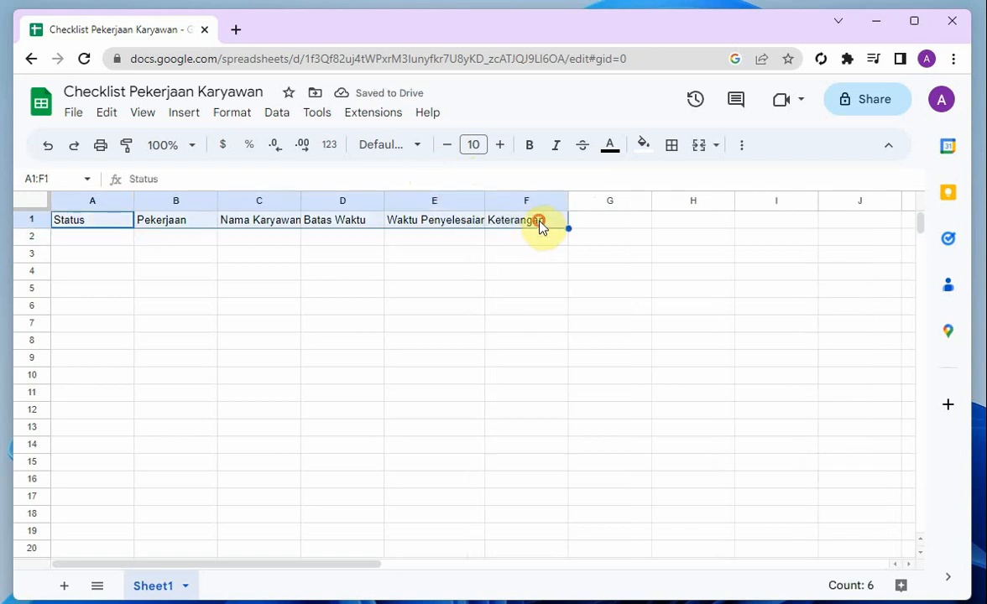
click(742, 150)
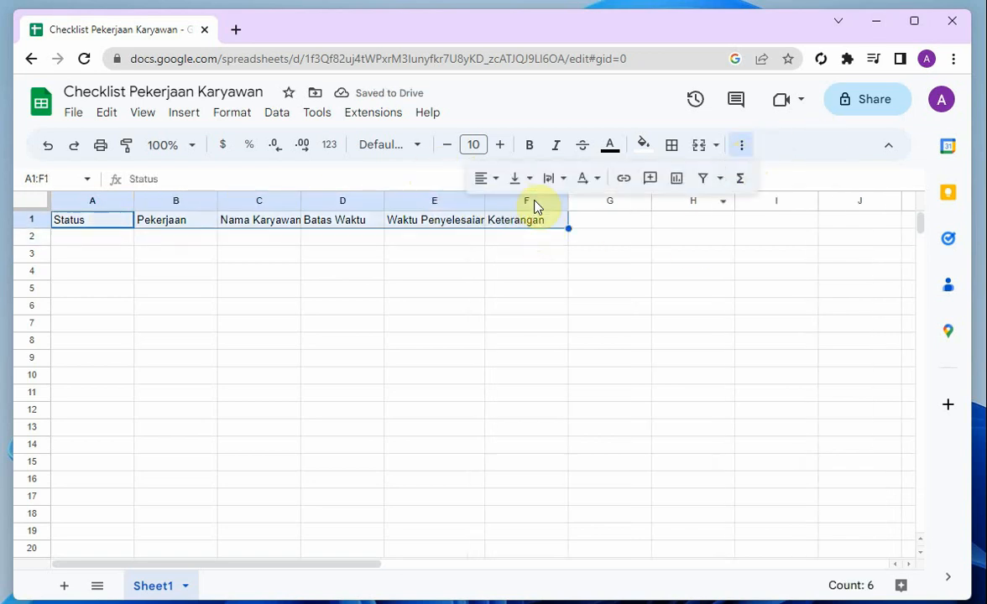
click(485, 178)
click(511, 211)
click(293, 260)
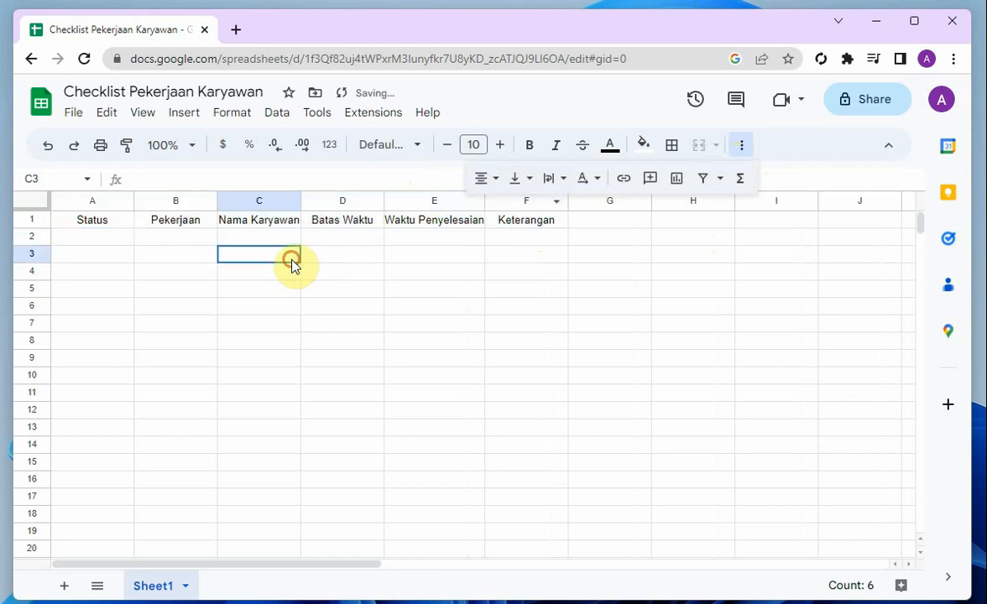
Widen columns B through E, making the Pekerjaan column the widest, so the headers have room
drag(301, 202, 315, 202)
drag(219, 201, 327, 201)
drag(505, 201, 545, 202)
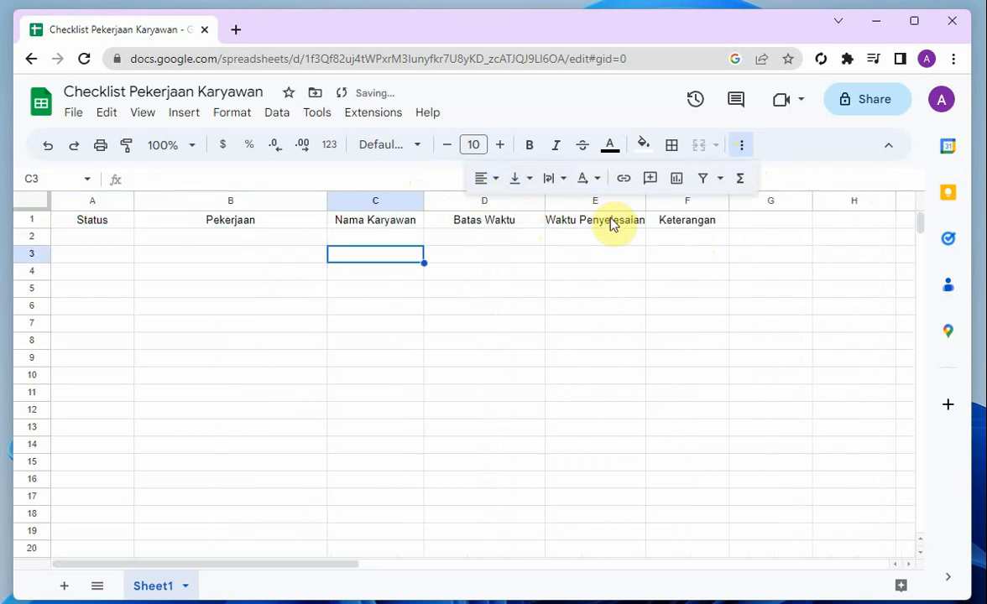
drag(647, 202, 655, 202)
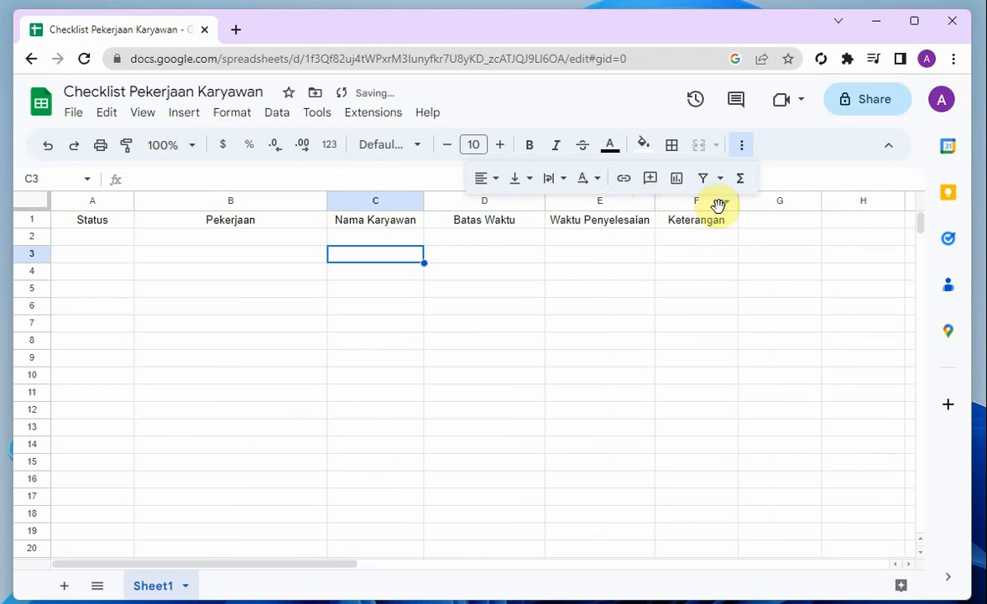
click(608, 378)
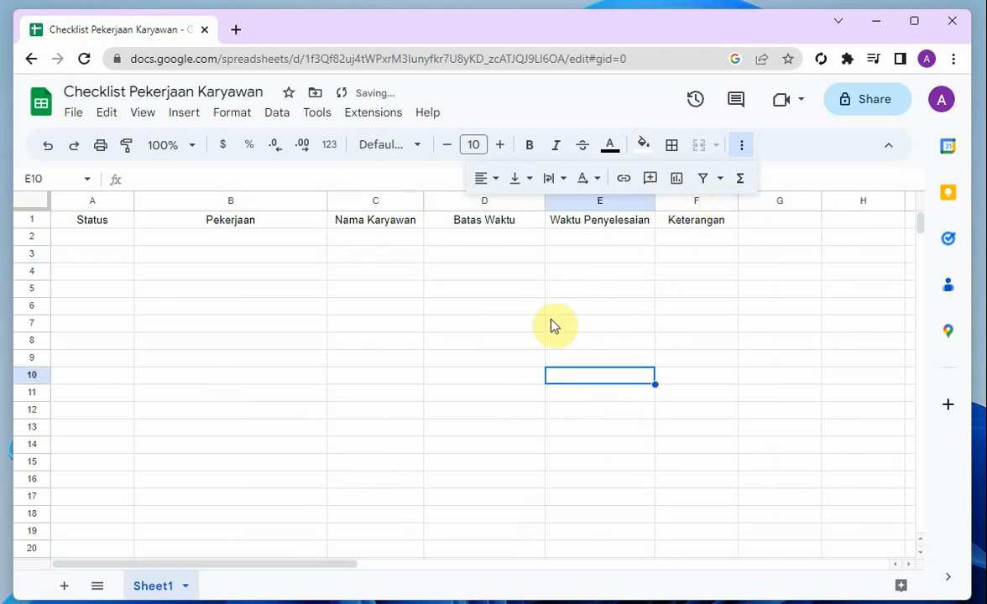
click(214, 289)
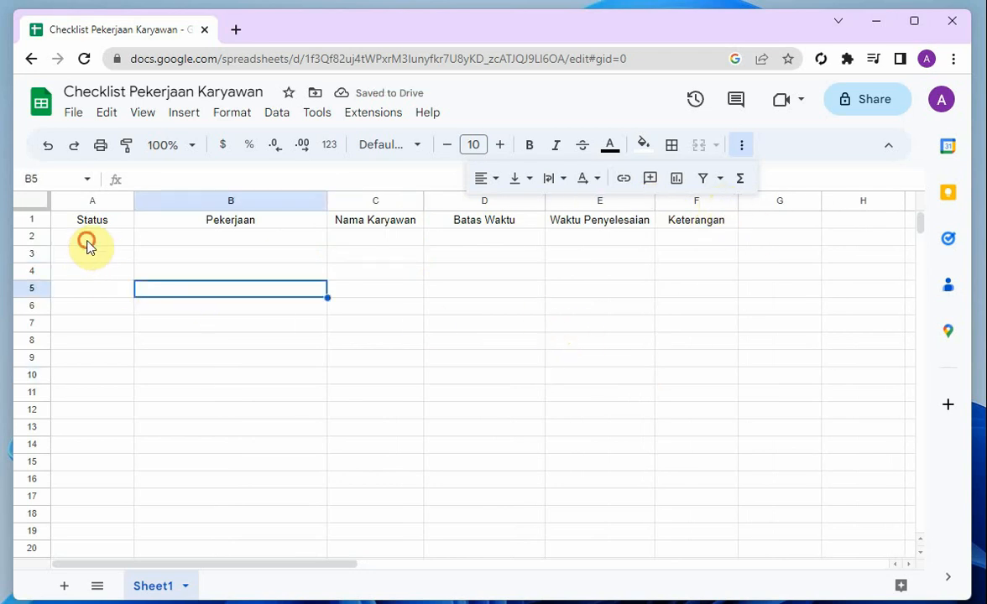
Insert a checkbox in cell A2 of the Status column and fill it down to A6
click(87, 244)
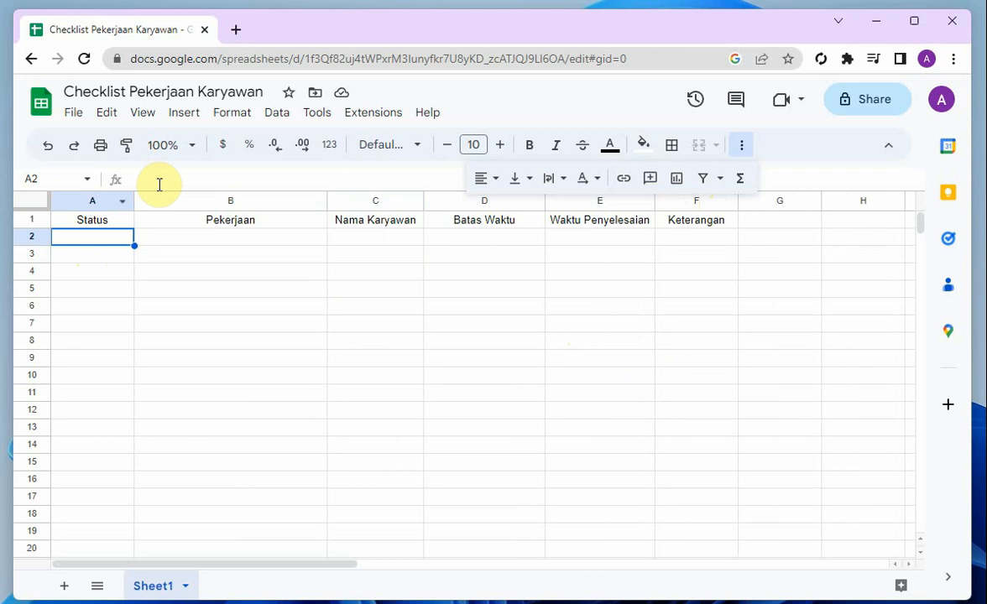
click(183, 115)
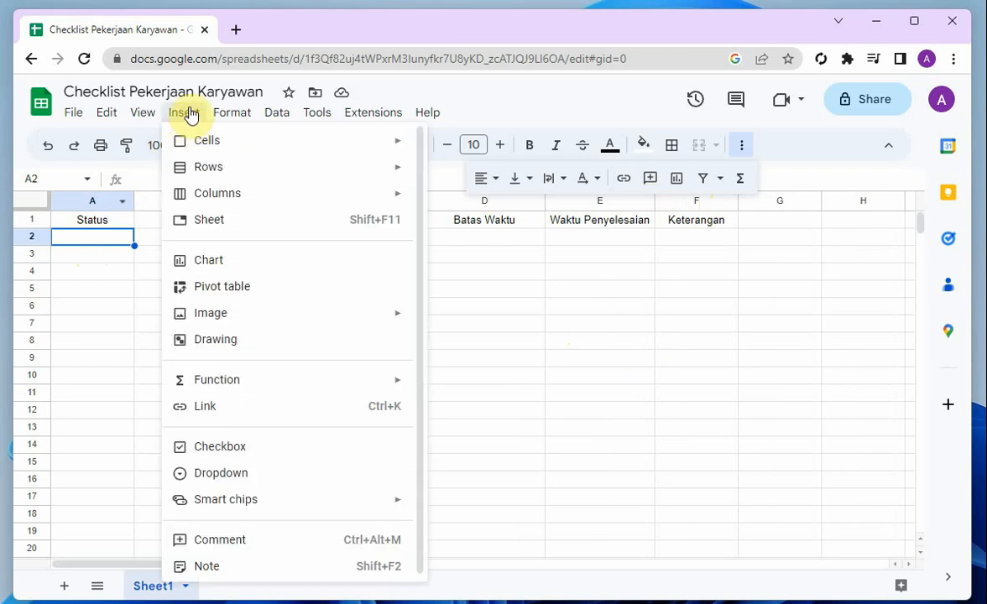
click(247, 451)
drag(134, 245, 137, 307)
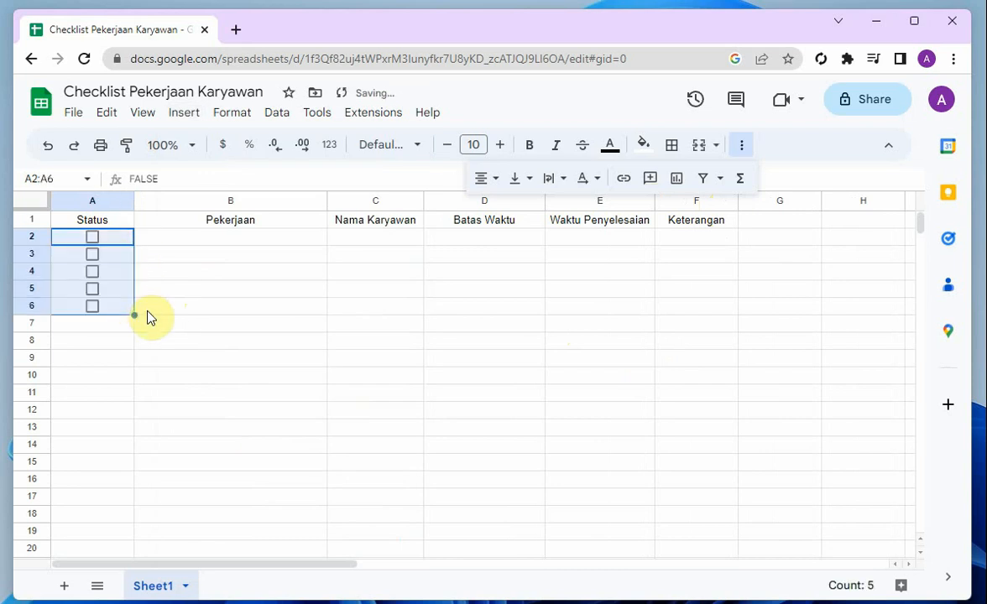
click(149, 309)
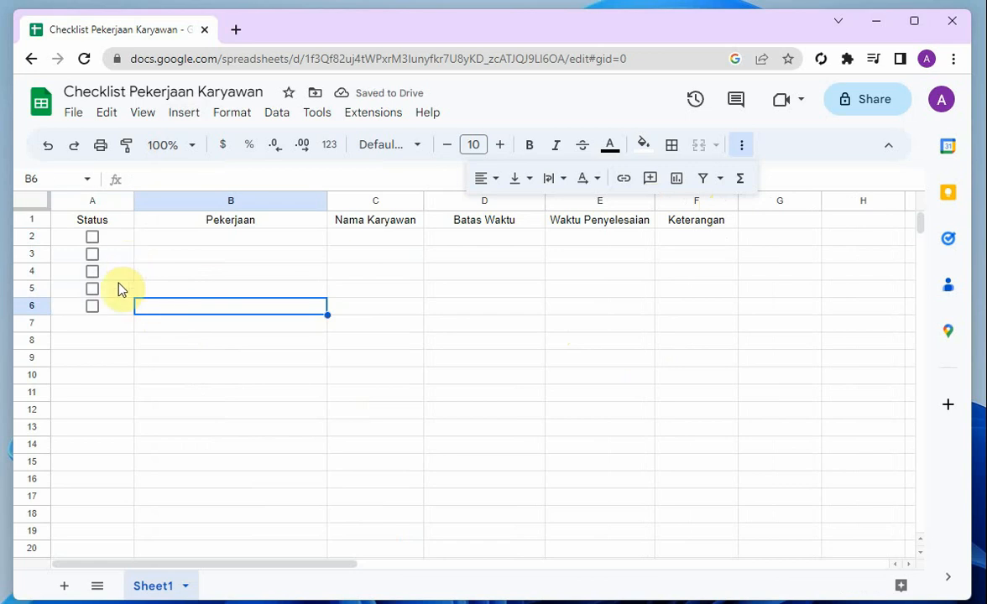
Enter the task "Membuat surat keterangan kerja" in cell B2 of the Pekerjaan column
click(151, 240)
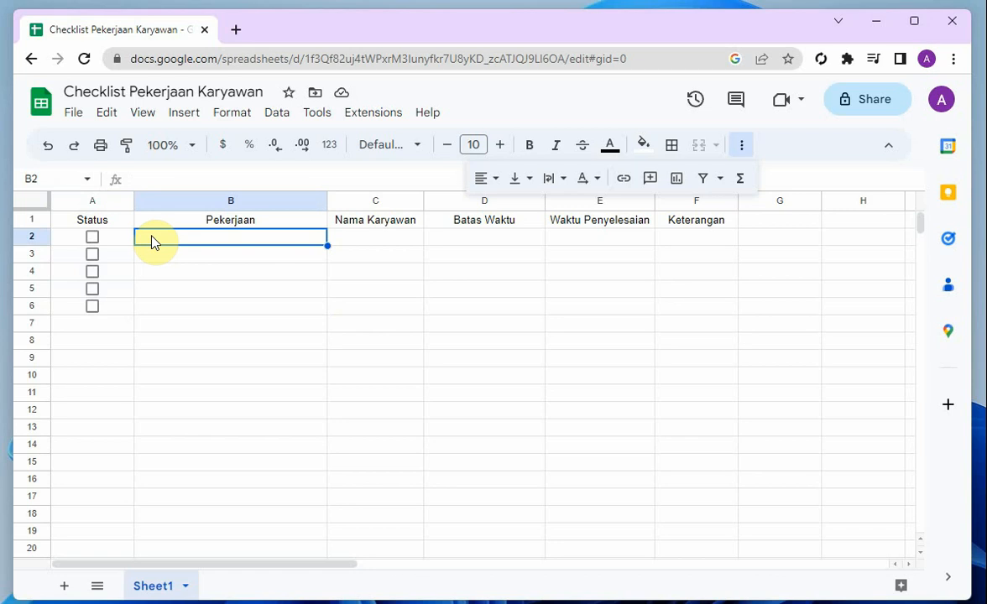
text(Membu)
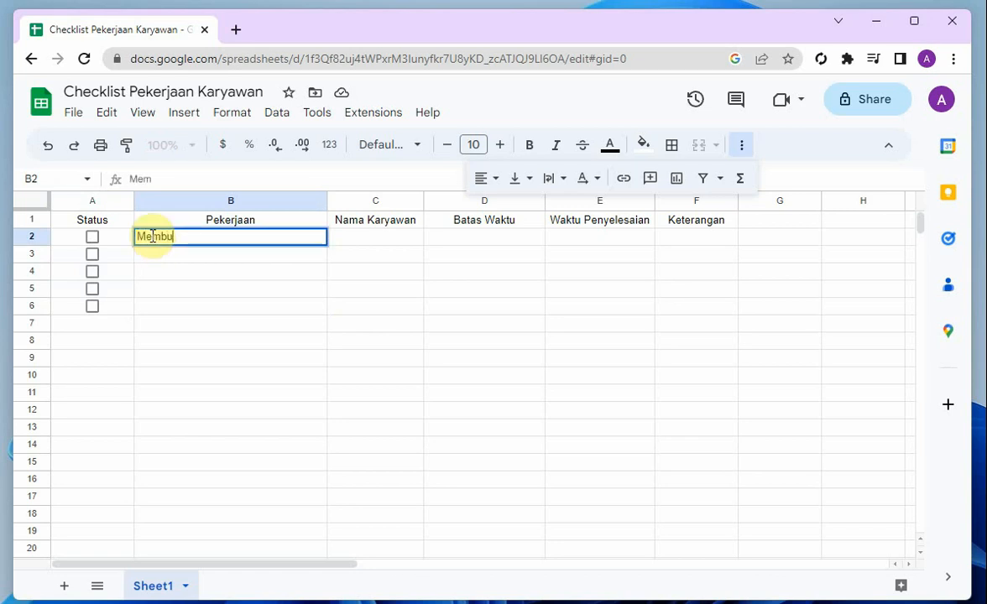
text(at surat keterangan kerja)
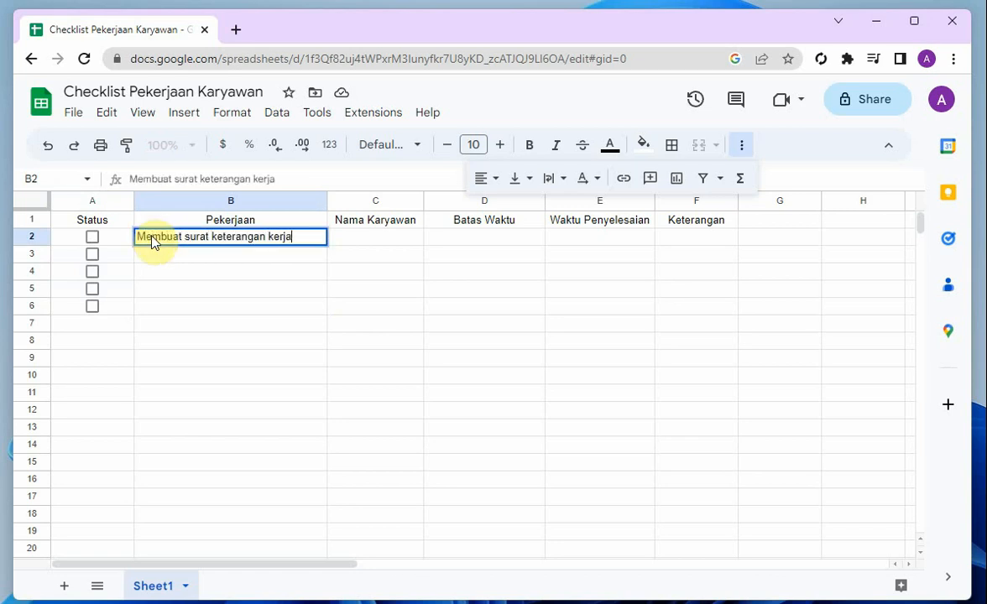
key(Return)
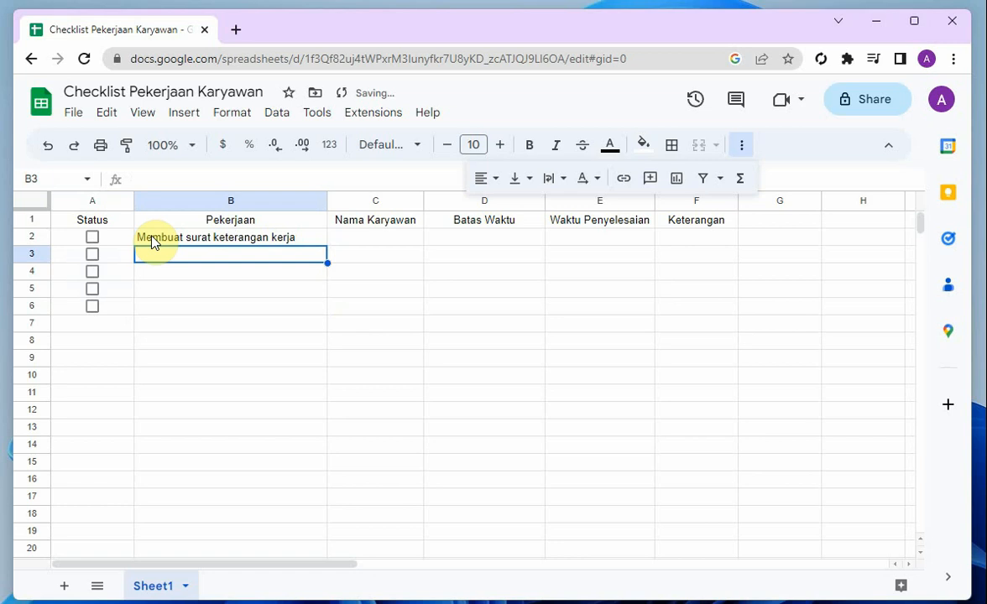
Enter the task "Memperbaiki meja kantor" in cell B3 of the Pekerjaan column
text(Memperbaiki)
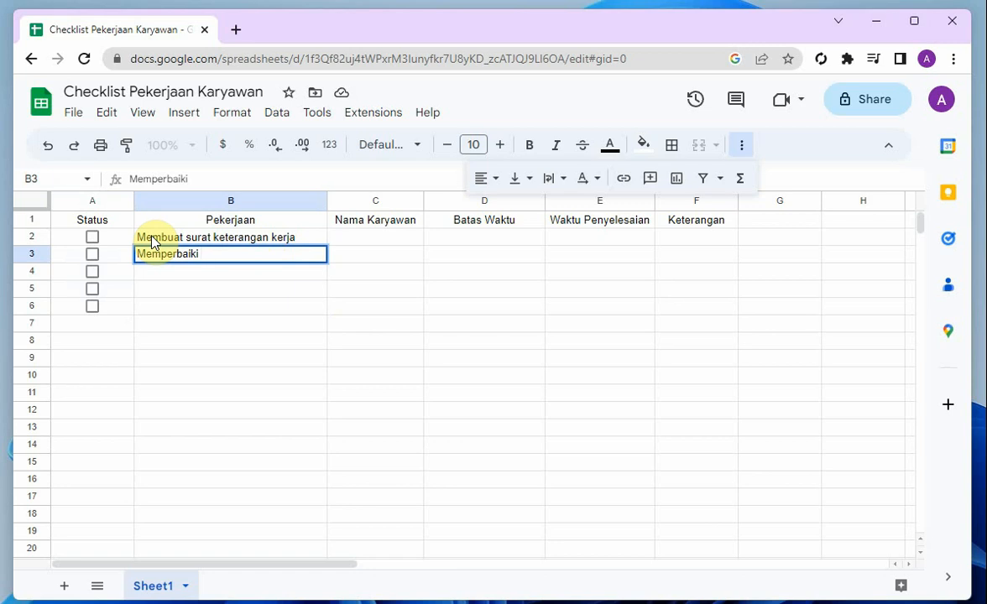
text(meja krja)
key(BackSpace)
key(BackSpace)
key(BackSpace)
text(antor)
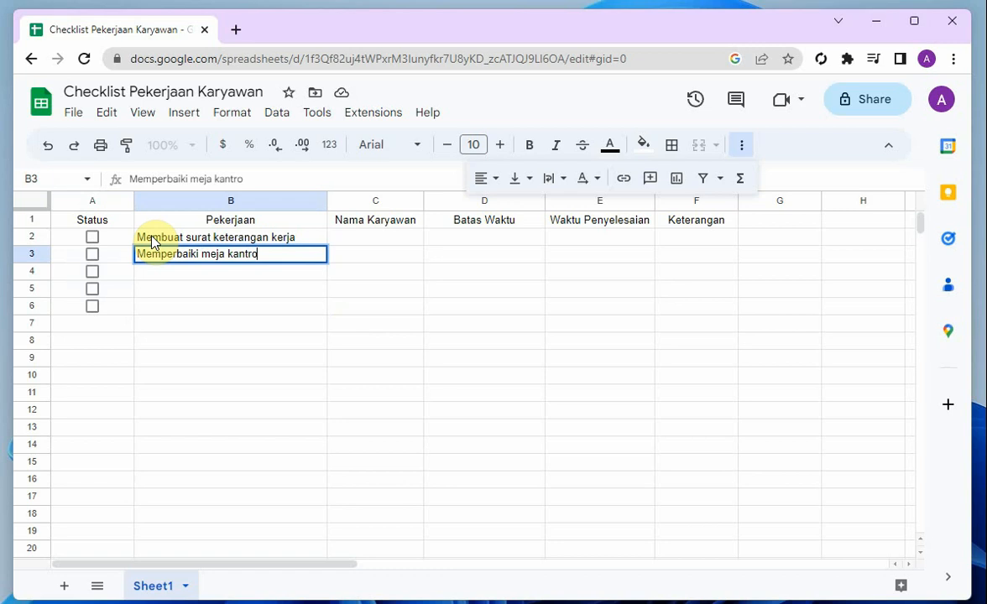
key(BackSpace)
key(BackSpace)
text(ir)
text(or)
key(Return)
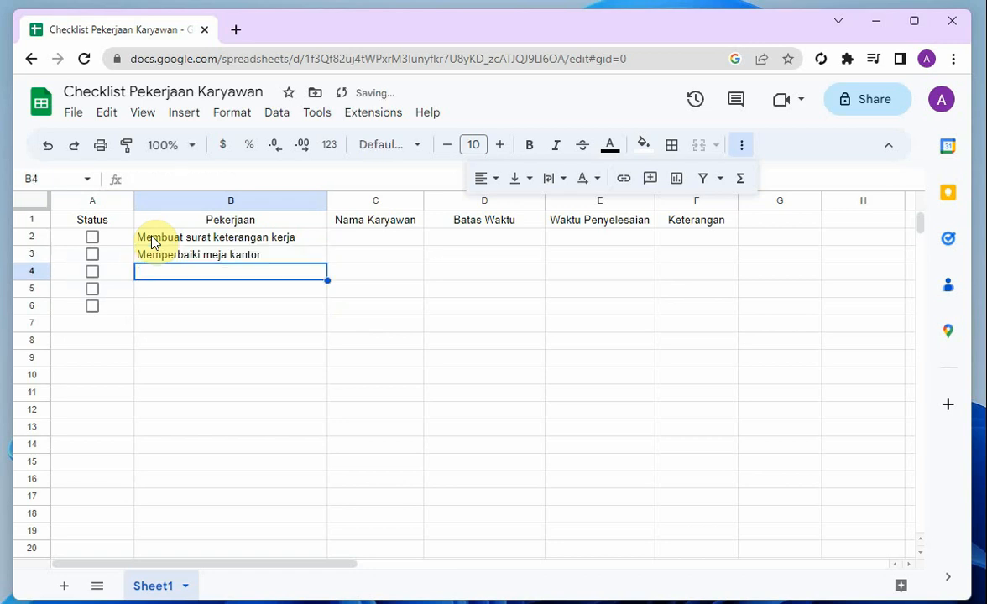
Enter the task "Mengantar surat ke rekanan" in cell B4 of the Pekerjaan column
text(Menganta)
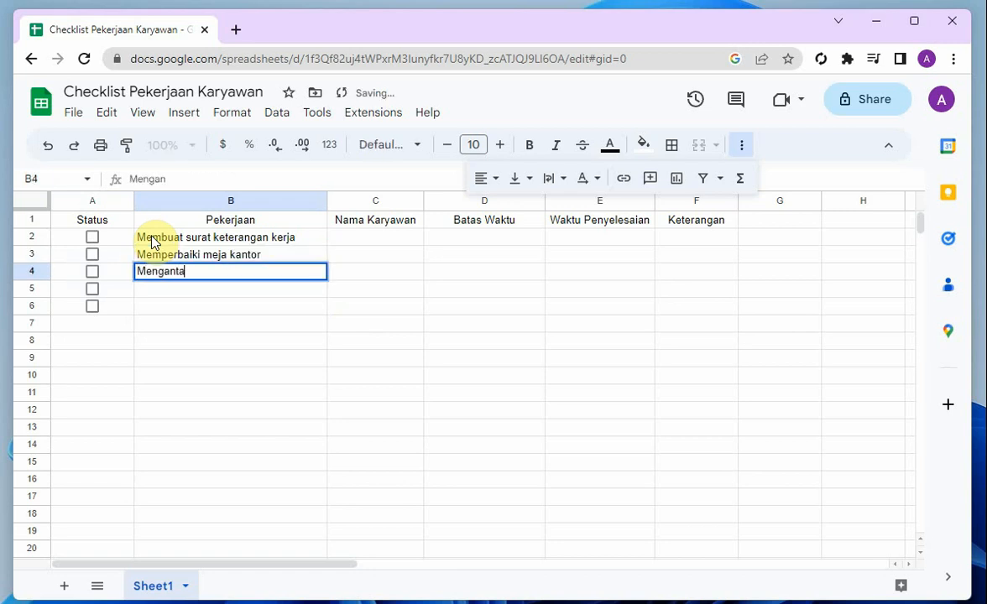
text(r surat ke )
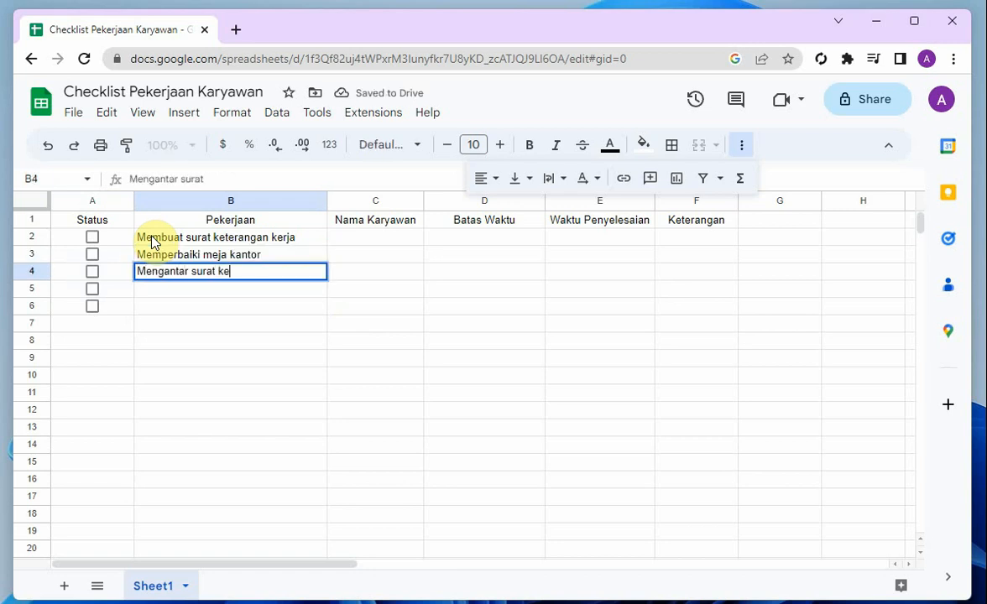
text(rekanan)
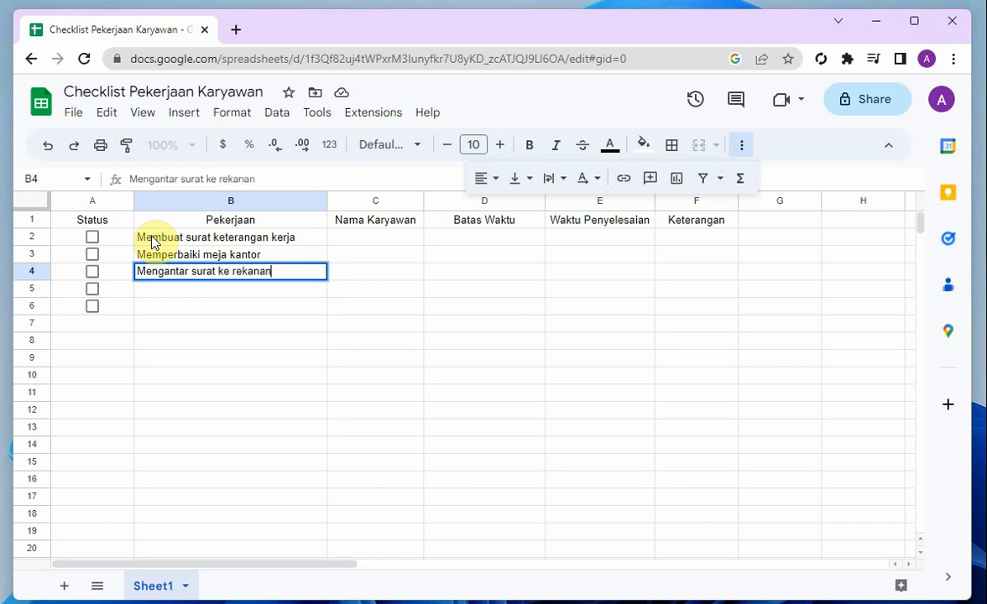
key(Return)
Enter the task "Bertemu dengan pihak vendor" in cell B5 of the Pekerjaan column
text(Berte)
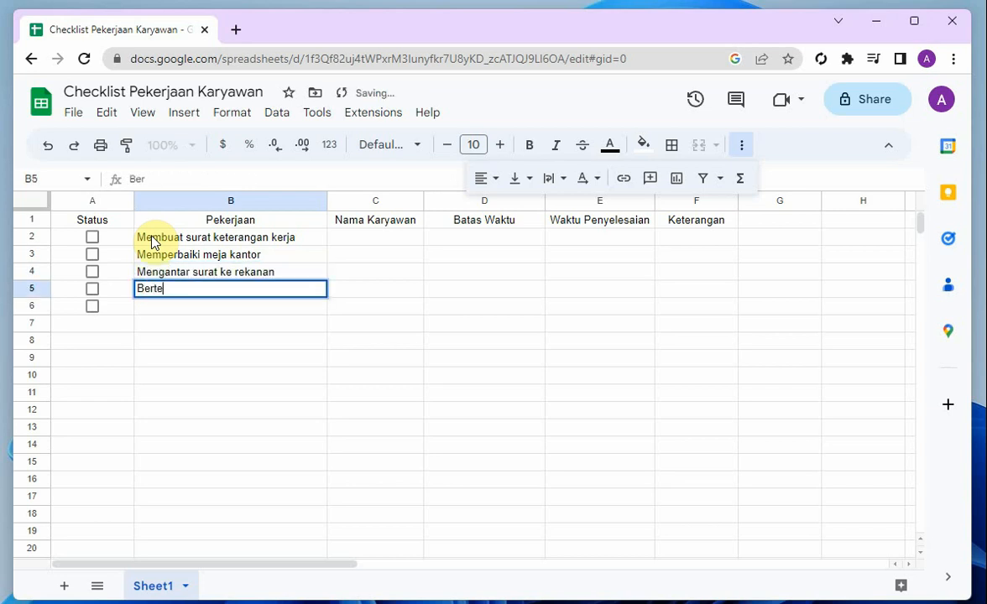
text(mu dengan piha)
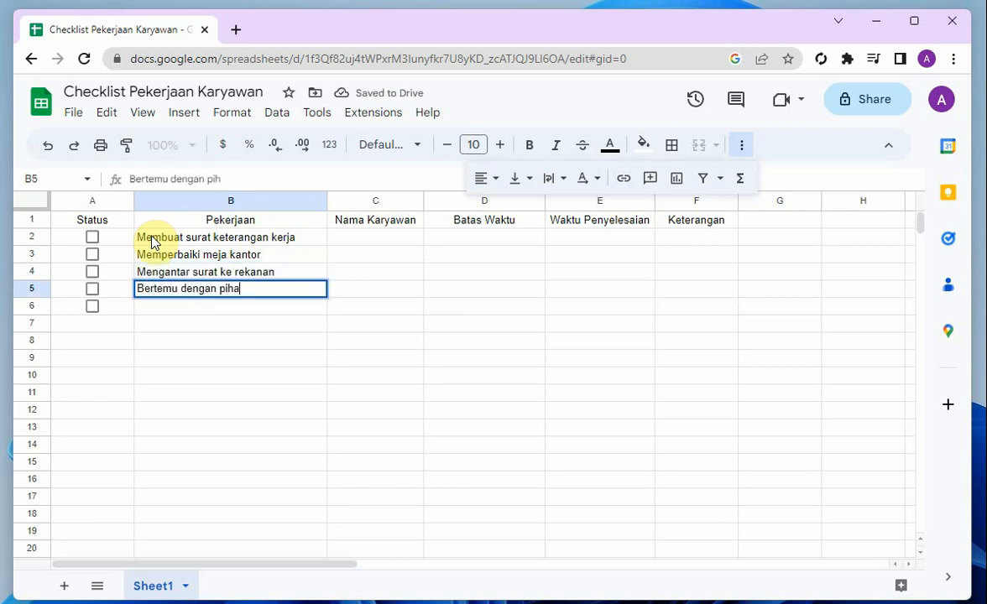
text(k vendor)
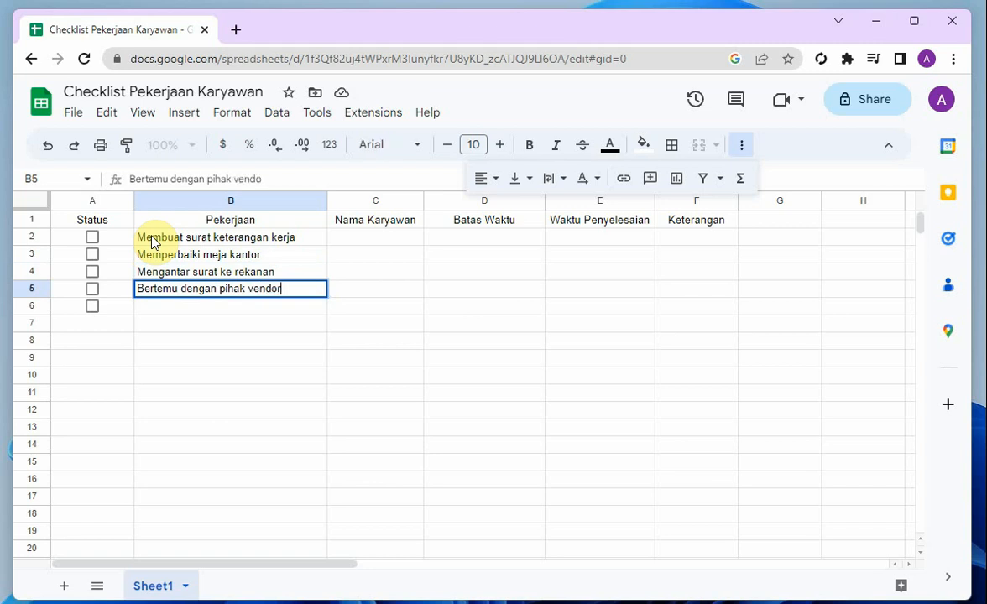
key(Return)
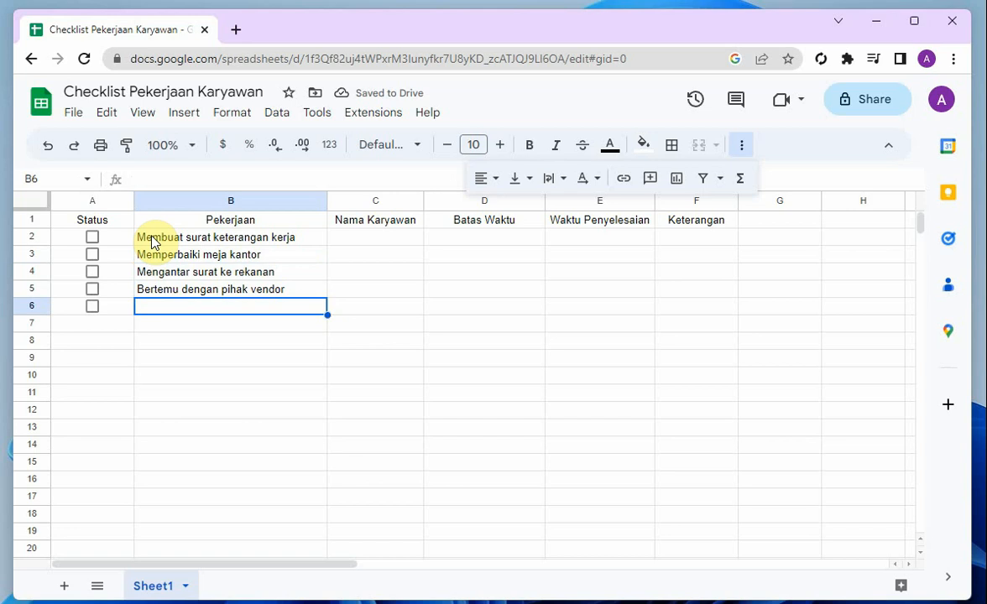
Enter the task "Membuat surat perjanjian kerja" in cell B6 of the Pekerjaan column
text(Membuat)
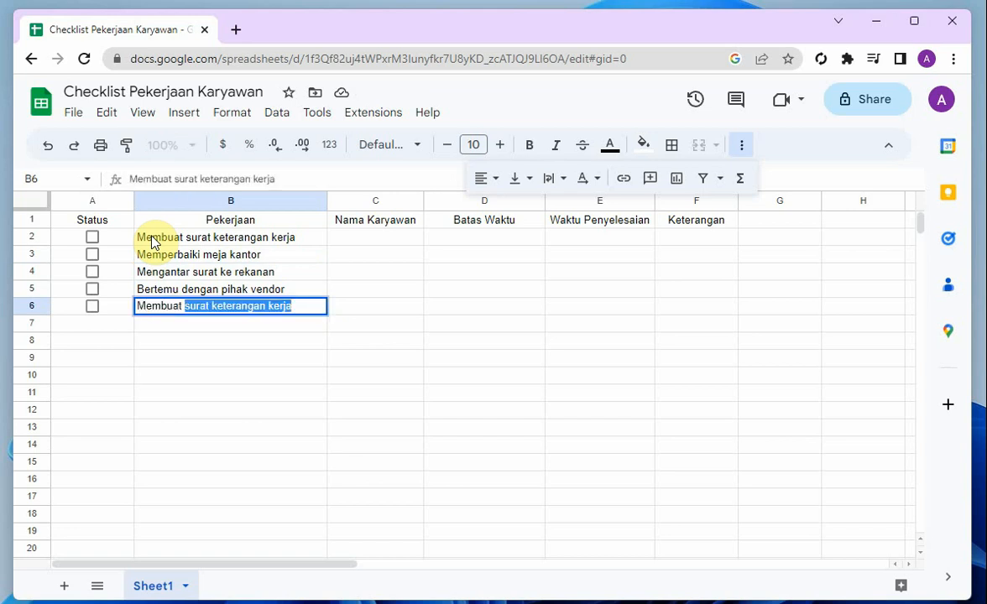
text( s)
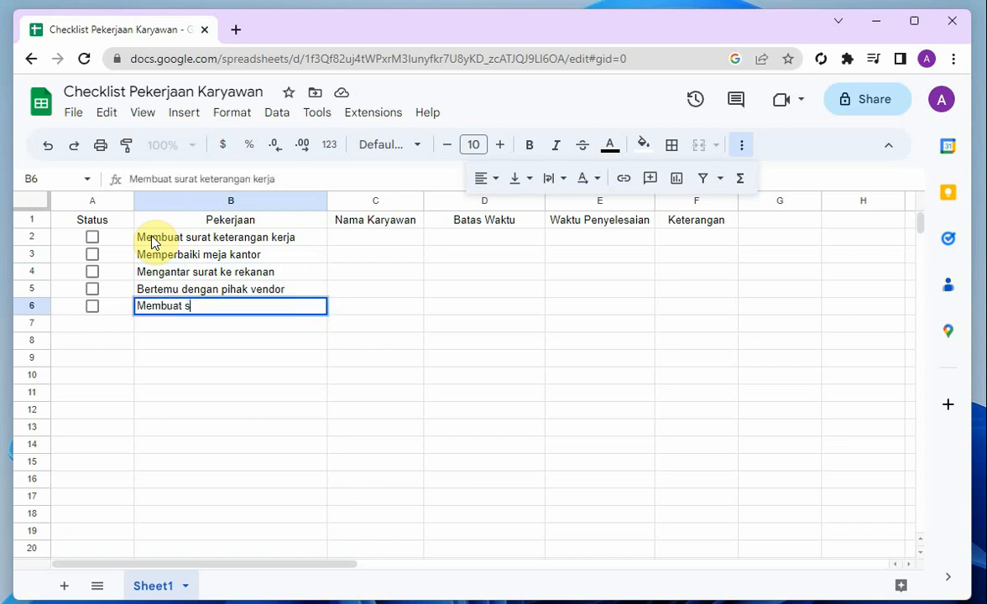
text(urat perjanjian kerja)
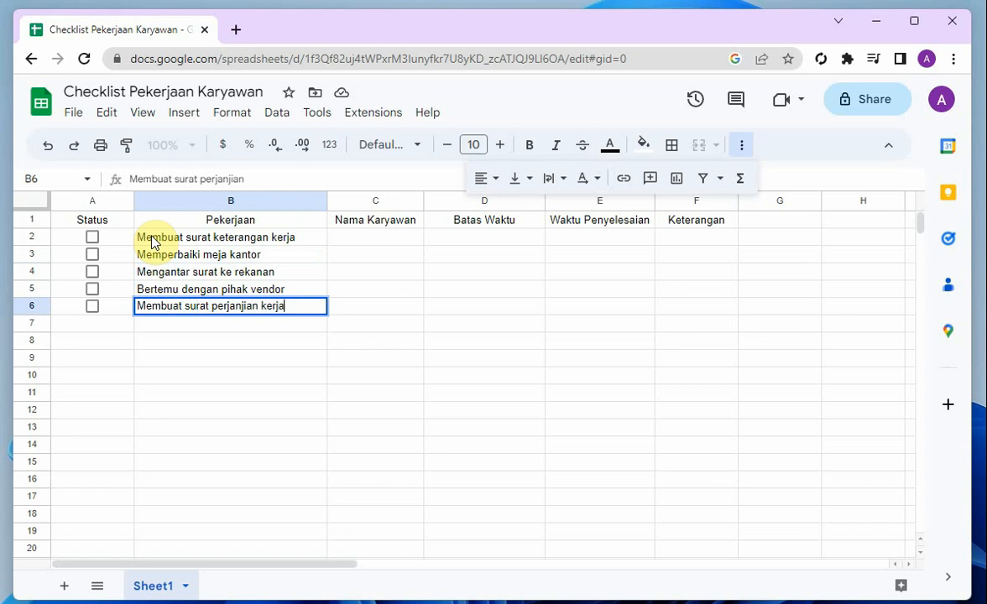
key(Return)
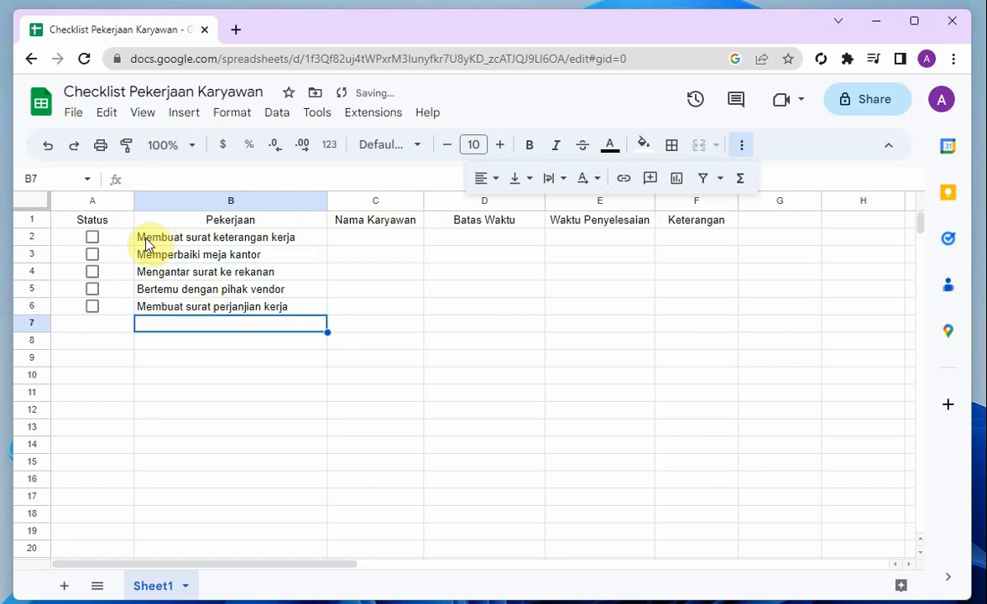
Insert a dropdown in cells C2:C6 of the Nama Karyawan column
click(337, 242)
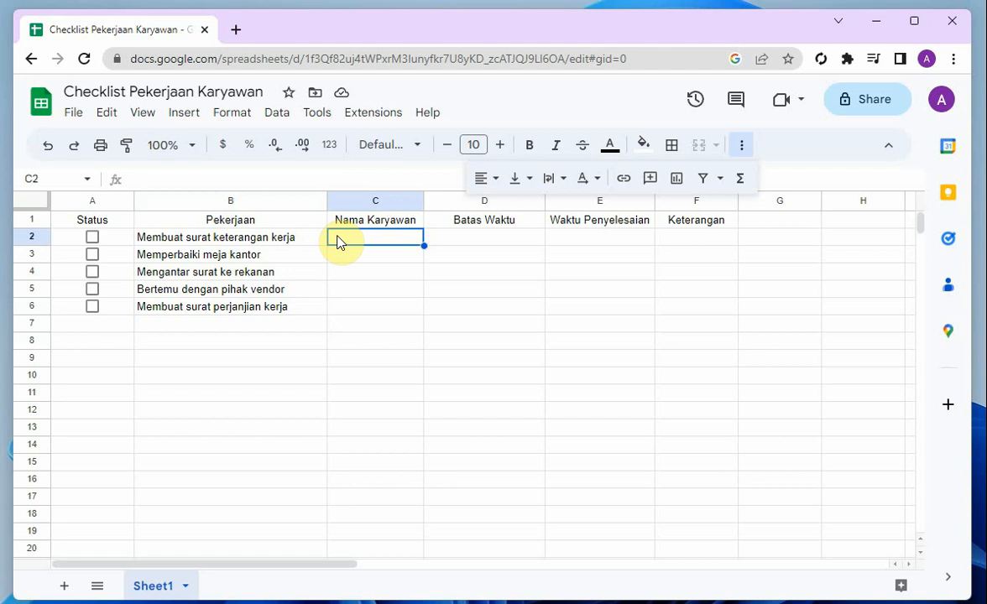
drag(336, 236, 340, 307)
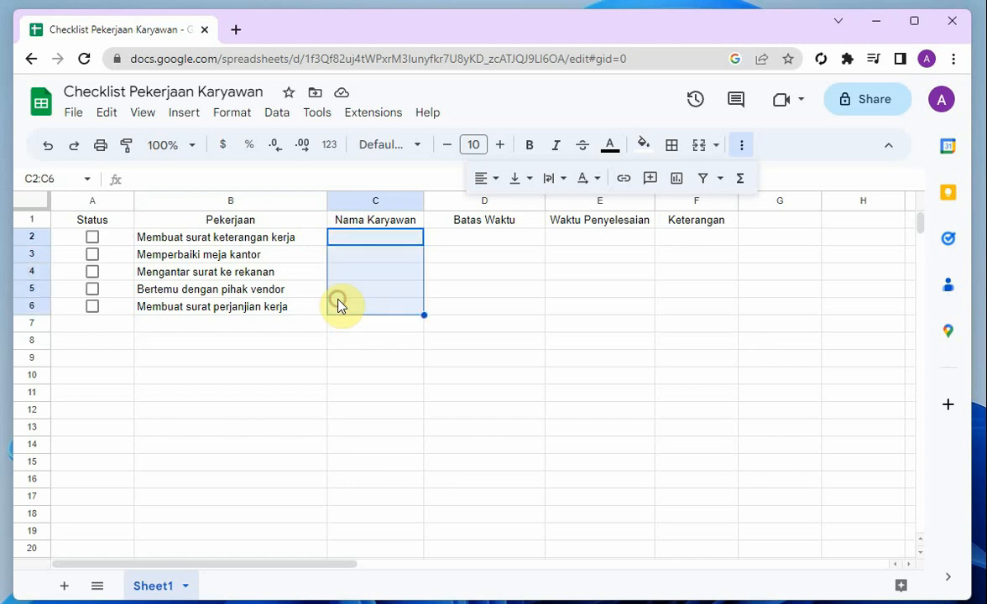
click(180, 120)
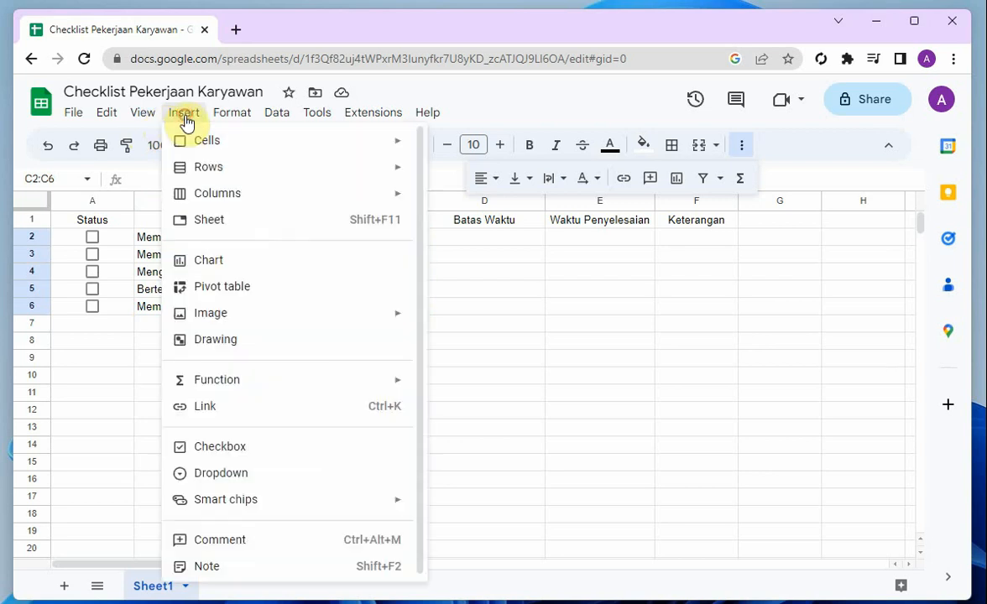
click(238, 474)
Define three dropdown options for C2:C6, each an employee's first name, and save the validation rule
click(786, 337)
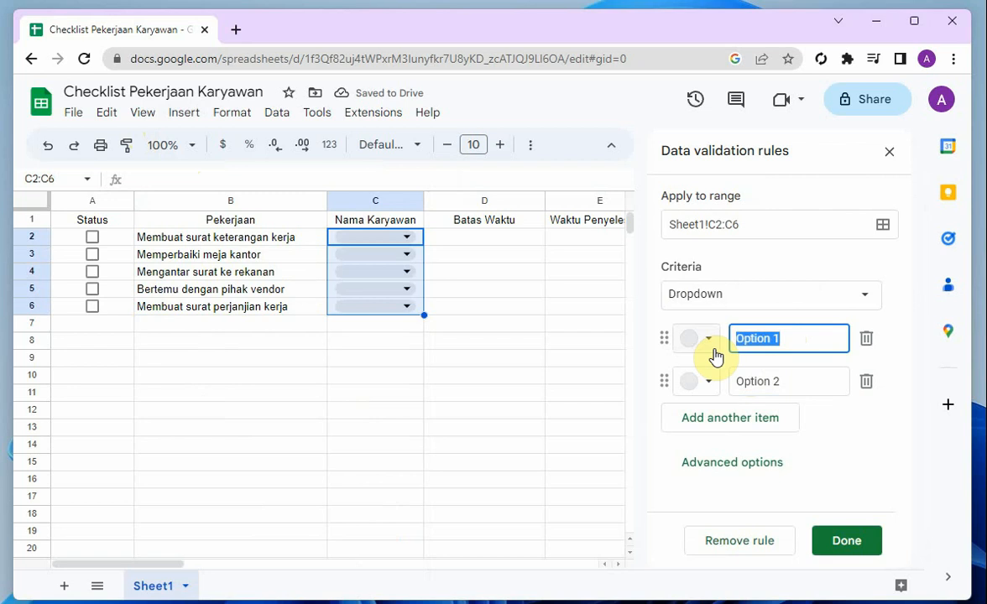
text(Dudung)
key(Tab)
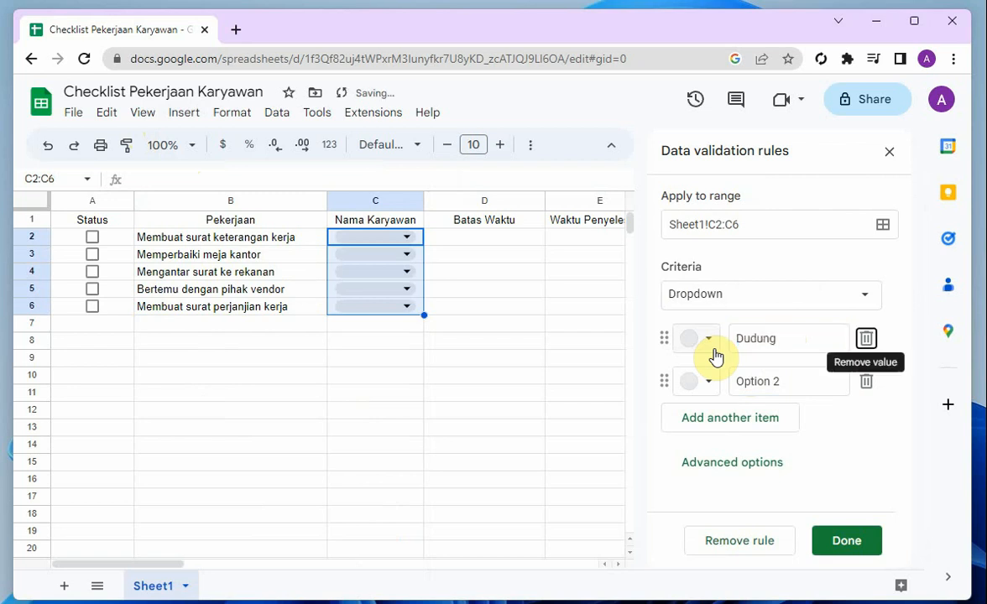
click(781, 380)
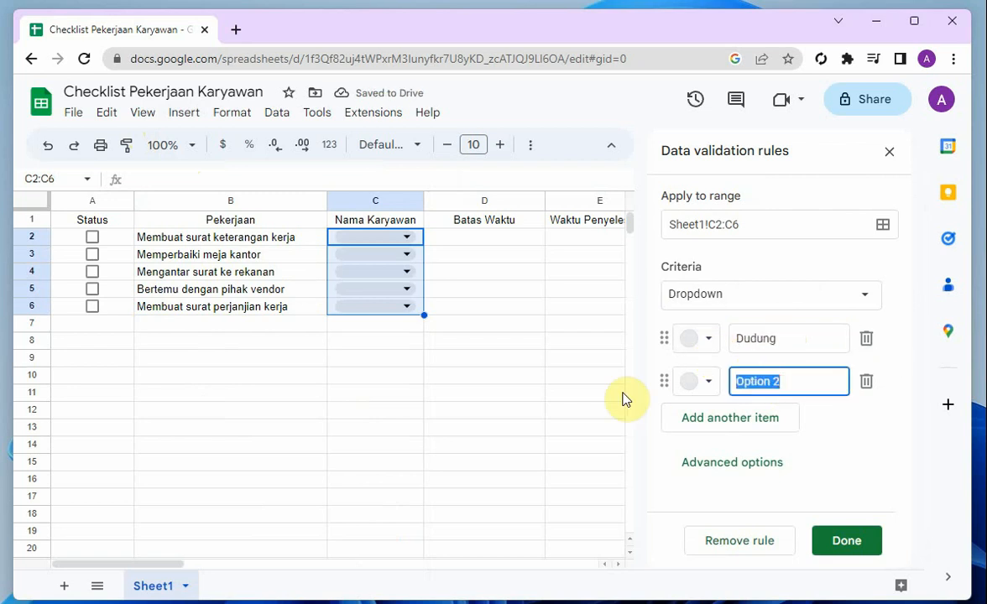
text(Tono)
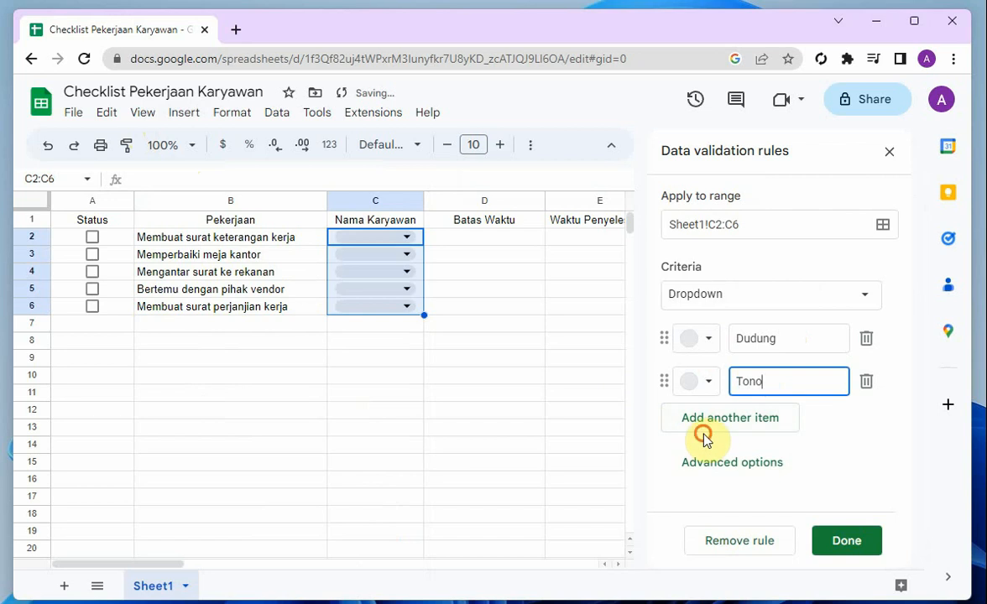
click(711, 424)
text(Li)
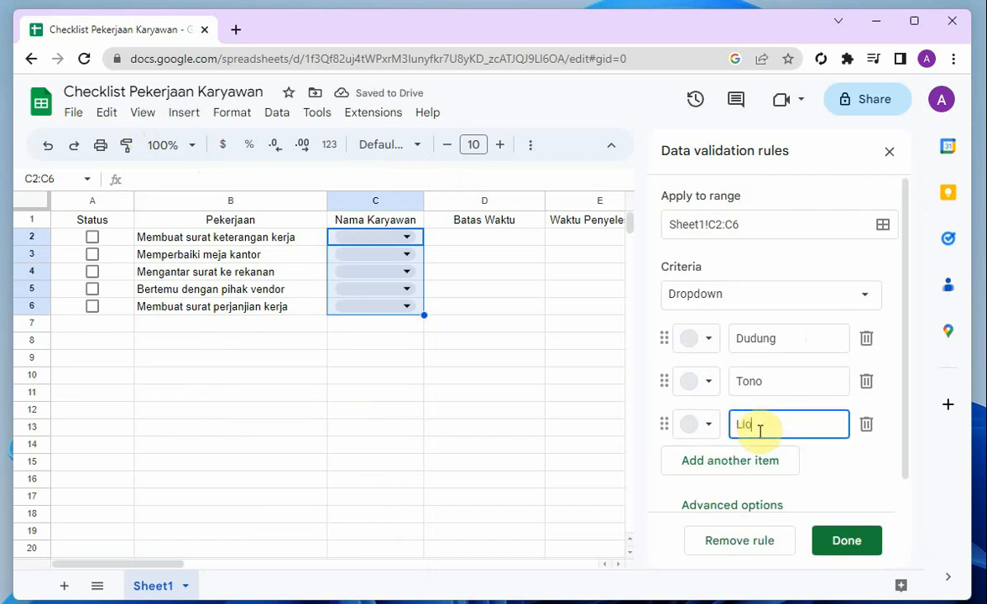
text(nda)
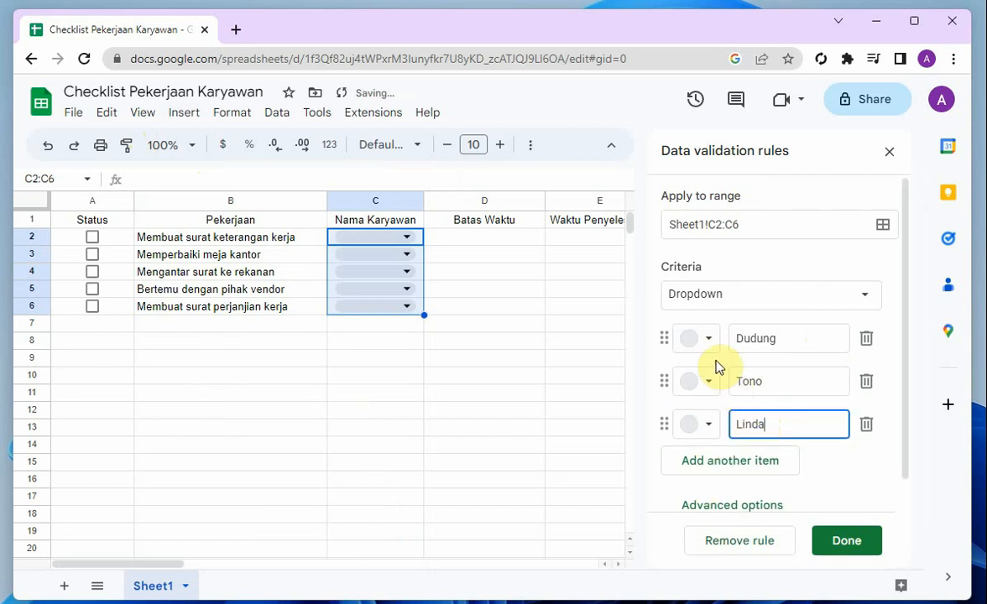
click(839, 544)
Assign employees in C2 to C6 using the first, second, third, second and third dropdown options respectively, and close the data validation rules
click(443, 269)
click(372, 236)
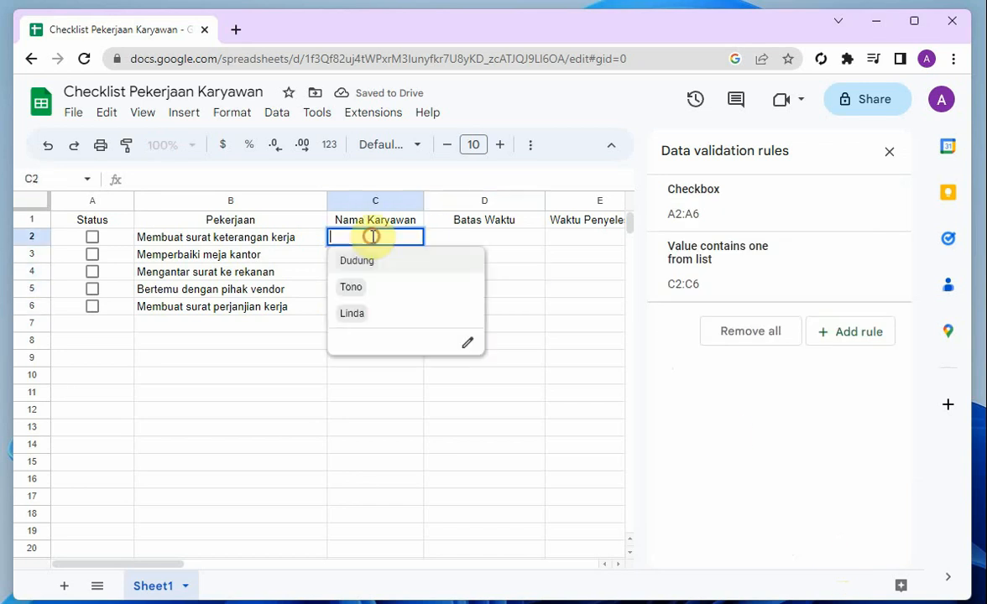
click(359, 262)
click(374, 268)
click(374, 256)
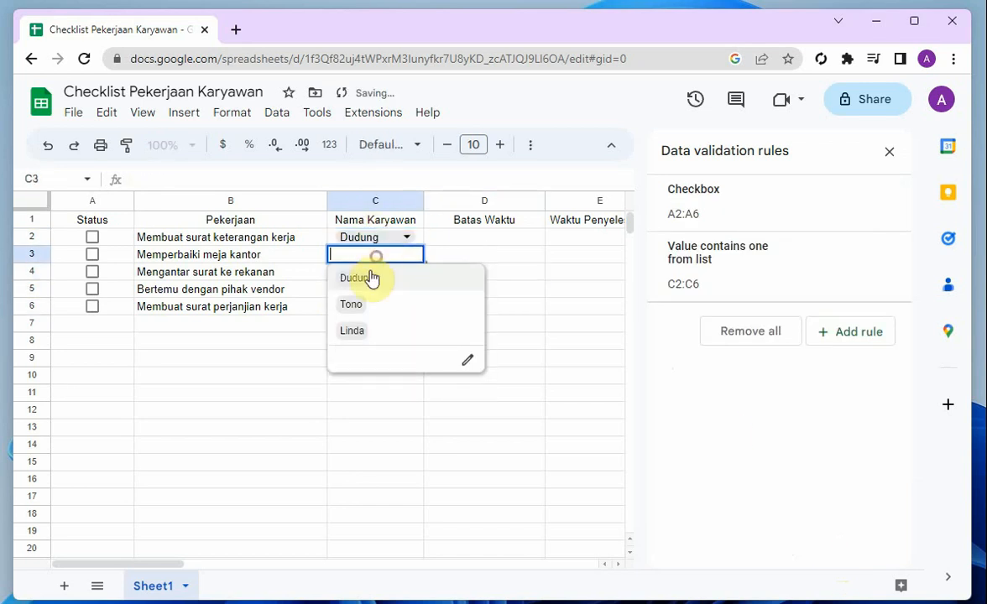
click(367, 307)
click(376, 286)
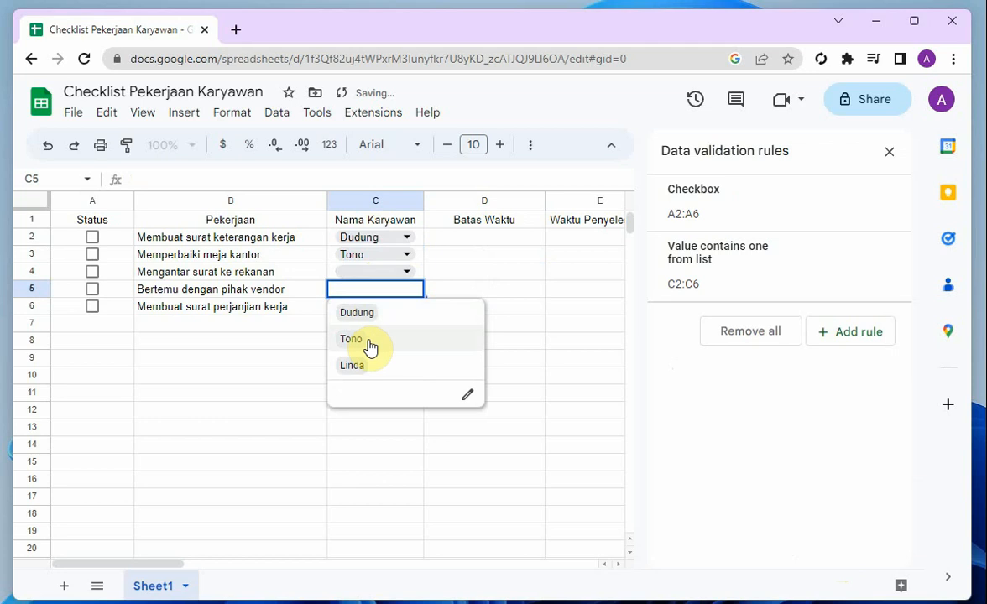
click(377, 268)
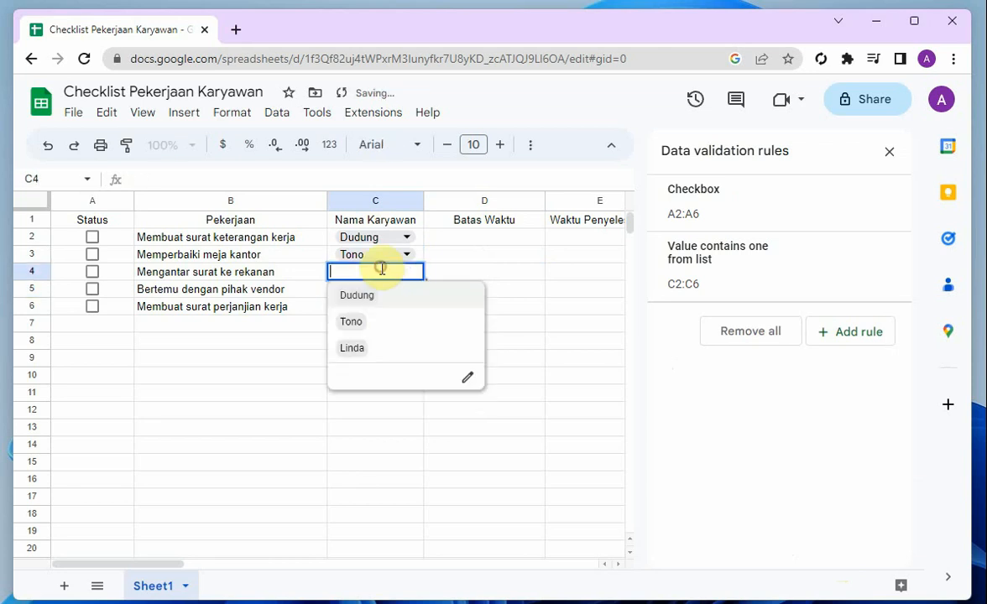
click(368, 349)
click(372, 305)
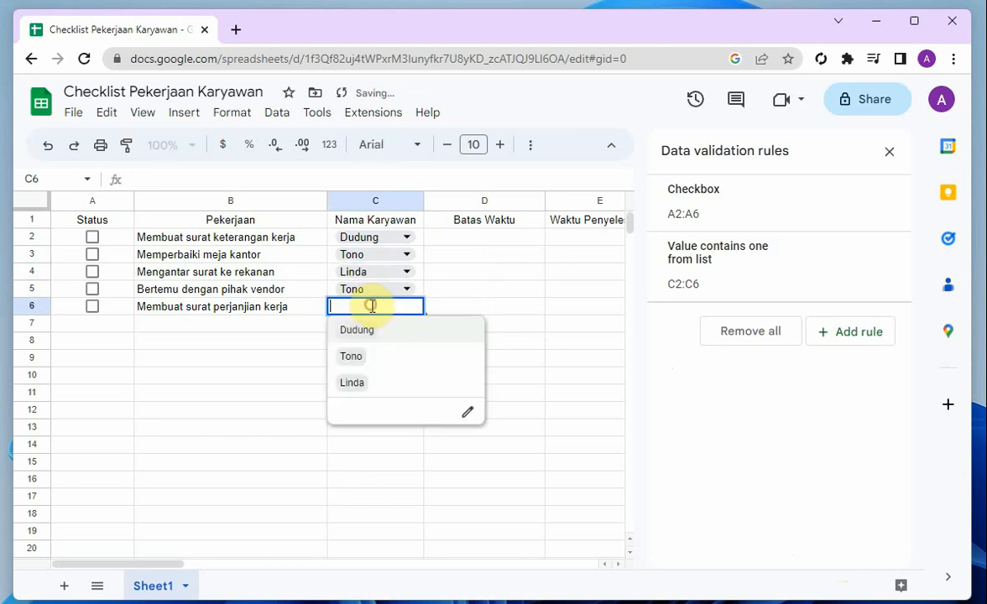
click(379, 384)
click(433, 344)
click(445, 238)
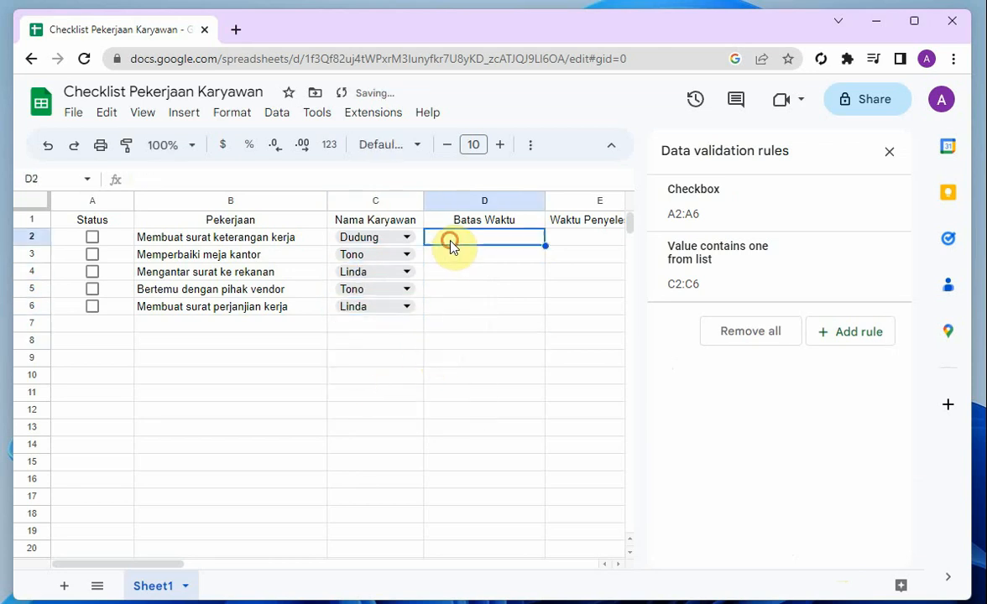
click(888, 155)
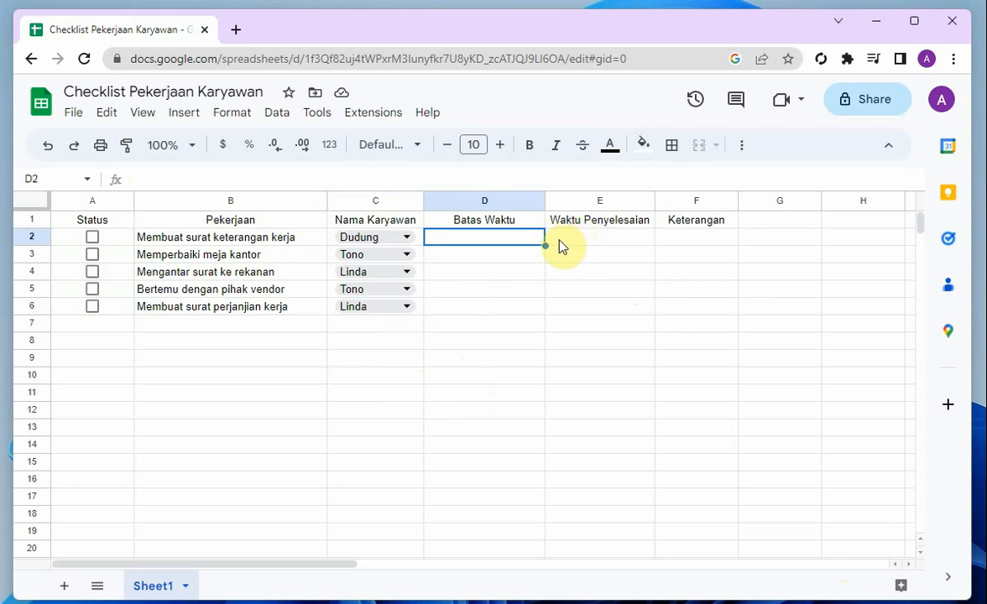
Open the custom date and time formats for cells D2:E6 under Batas Waktu and Waktu Penyelesaian
drag(544, 243, 603, 310)
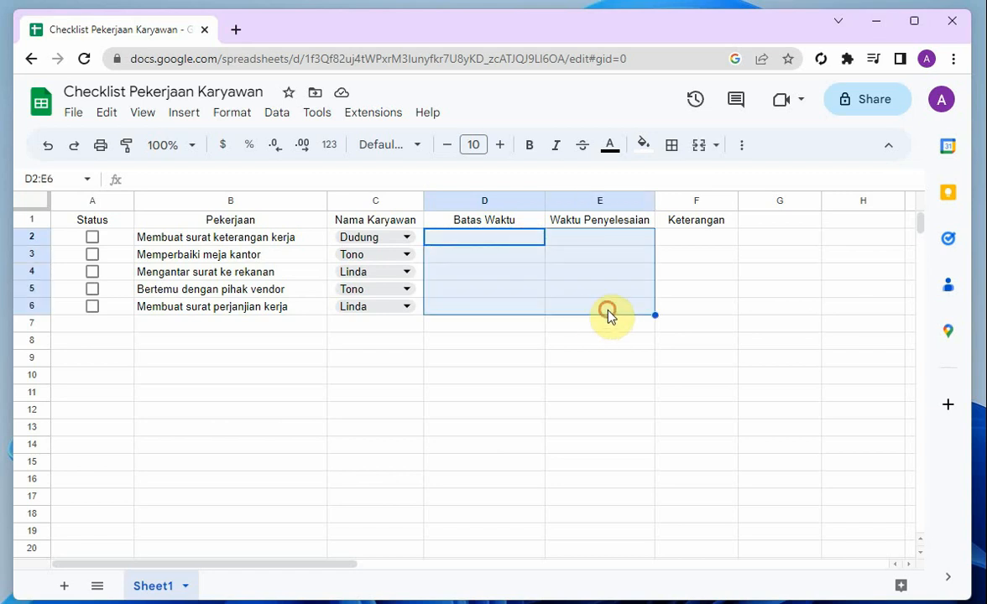
click(196, 115)
mouse_move(229, 111)
mouse_move(250, 182)
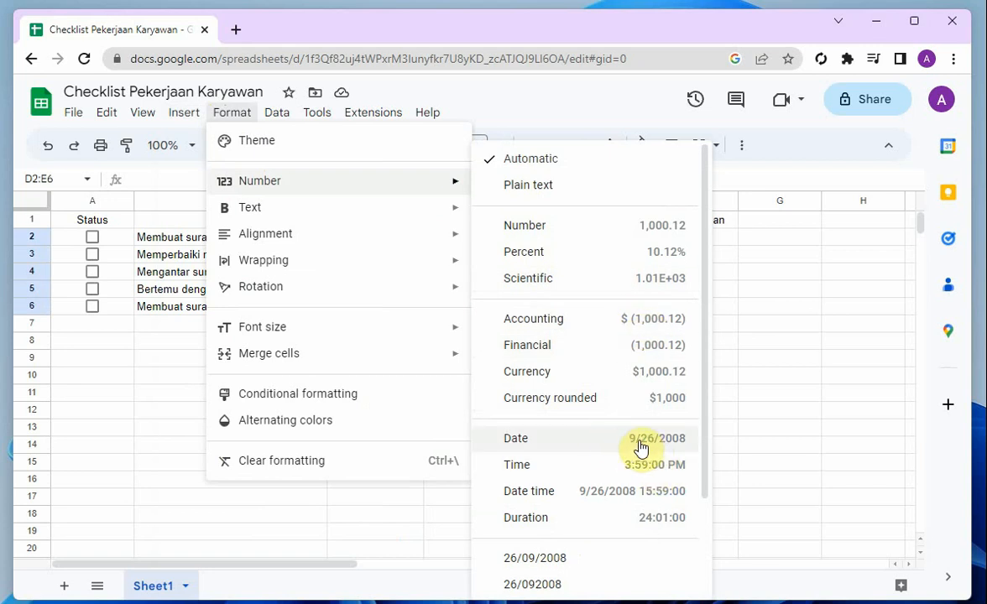
scroll(640, 451, down, 2)
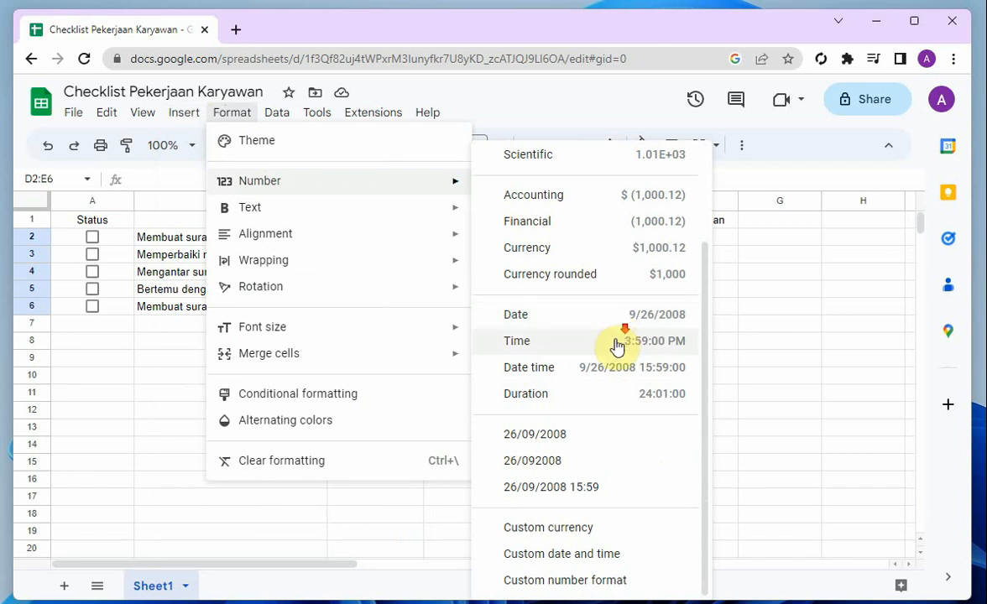
click(594, 556)
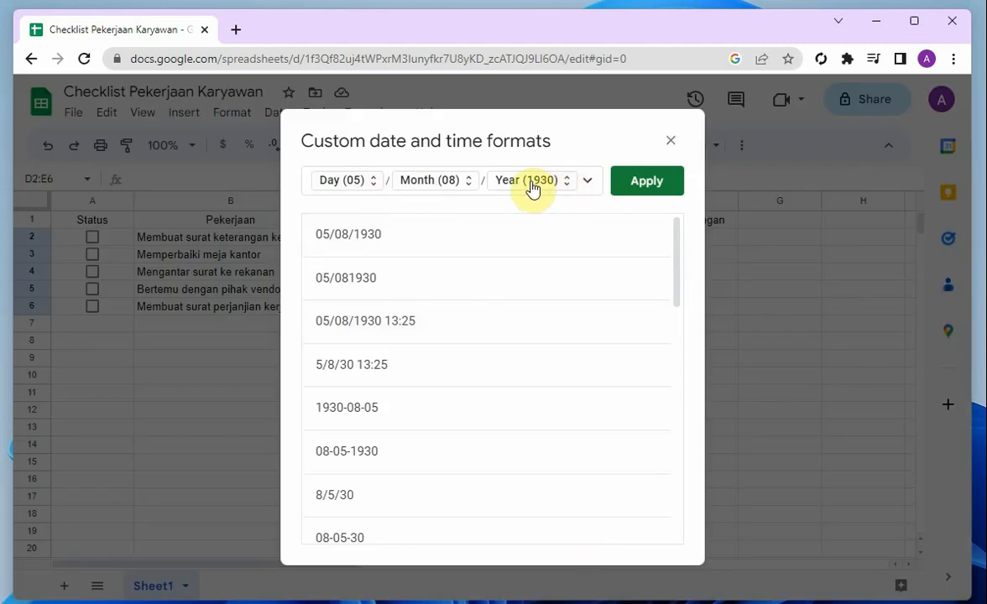
Apply the Day (05)/Month (08)/Year (1930) format, with leading zeros for day and month, to cells D2:E6
click(347, 183)
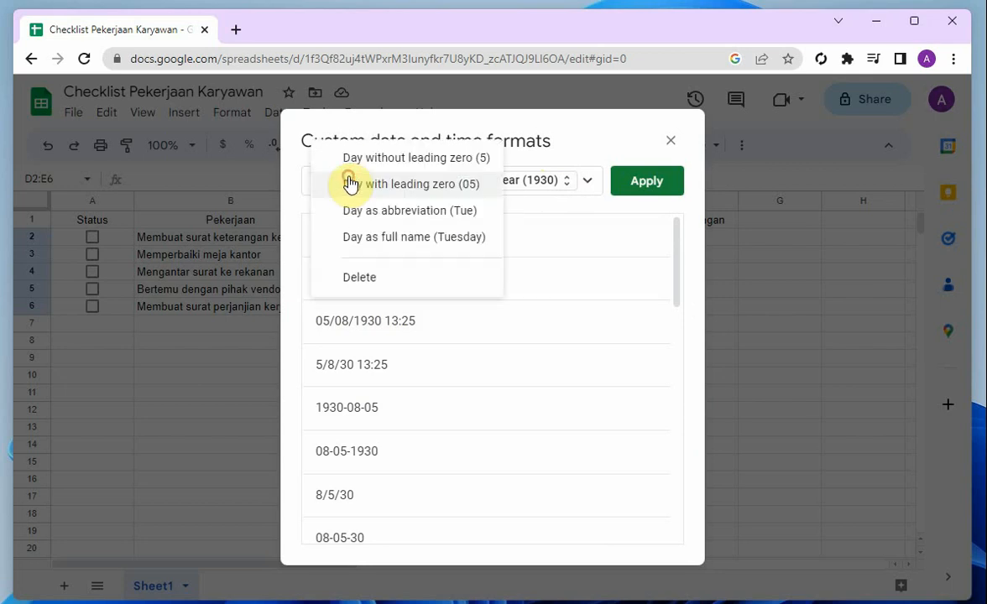
click(386, 194)
click(414, 183)
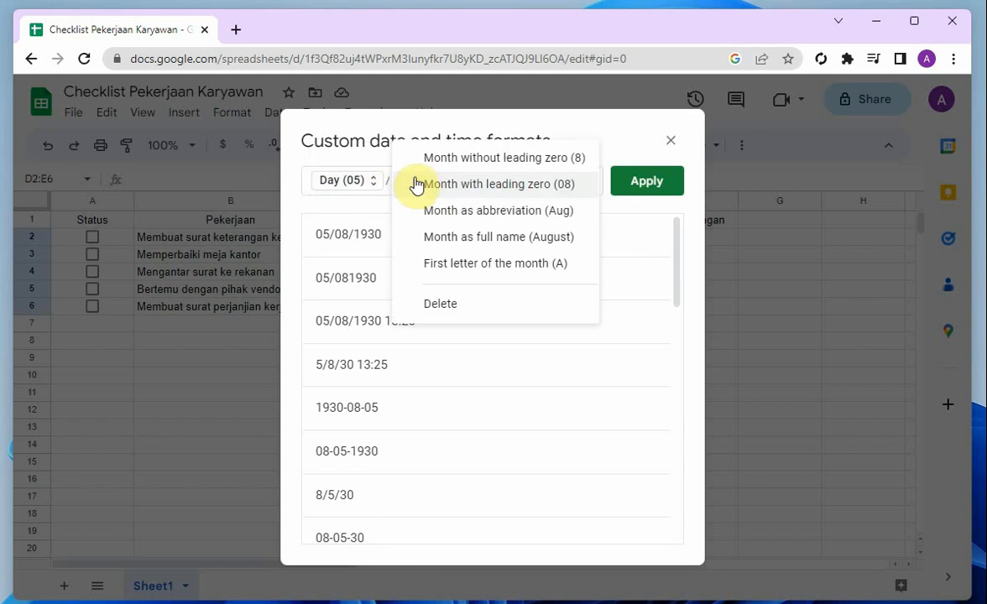
click(416, 185)
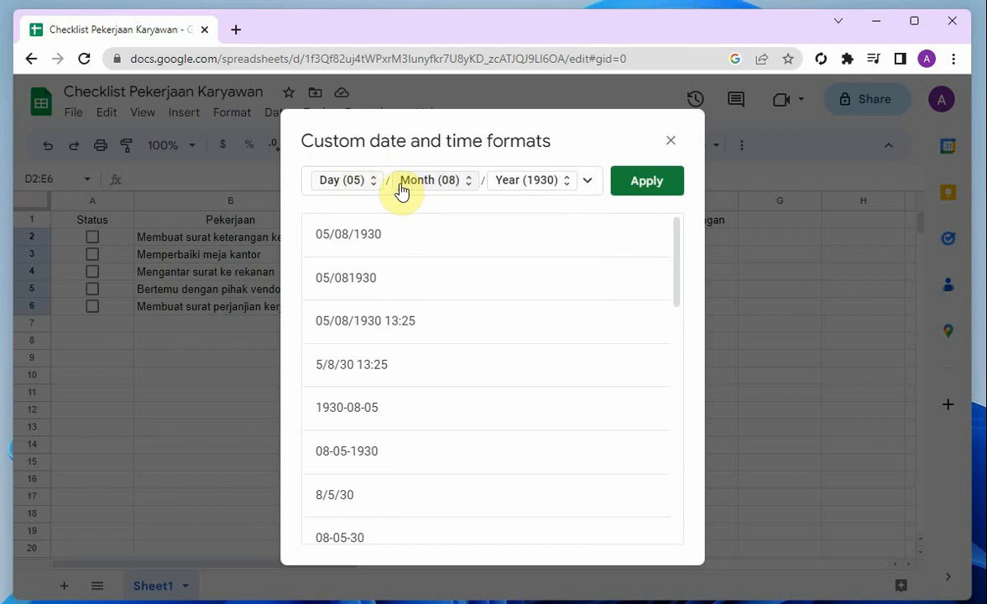
click(587, 180)
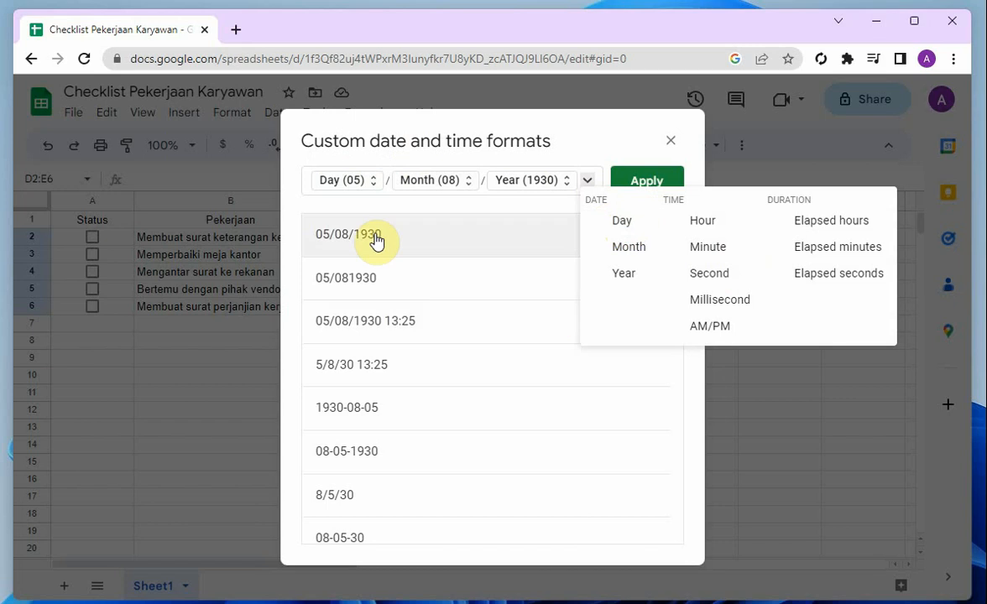
click(575, 160)
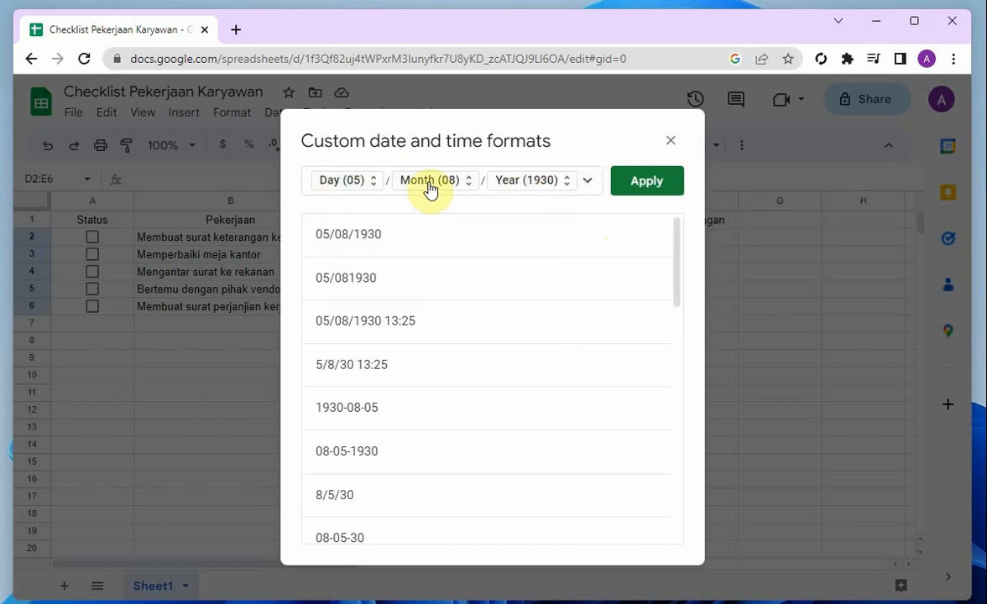
click(643, 189)
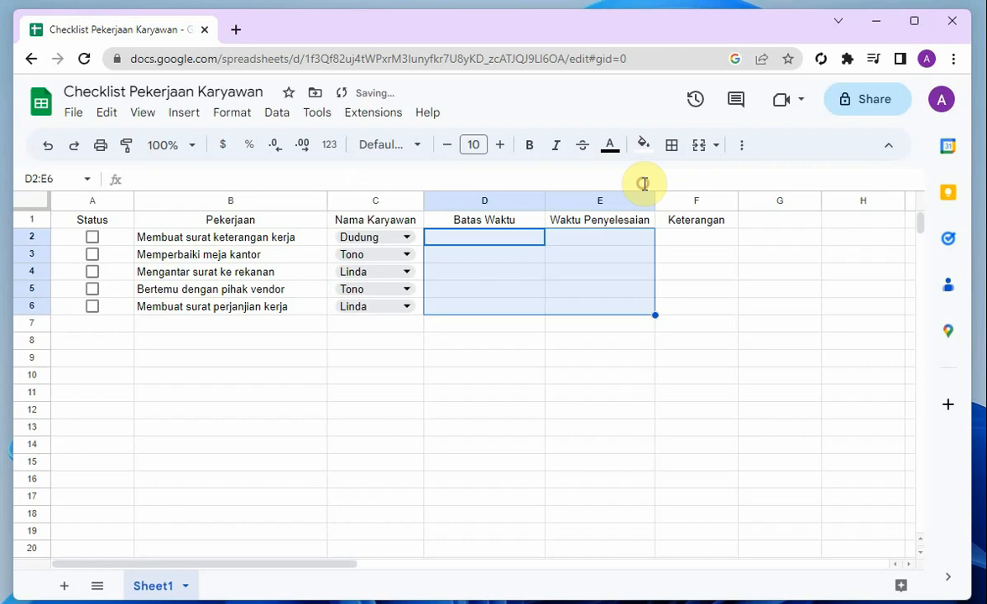
click(514, 376)
Enter =date(2023,05,19) in cell D2 under Batas Waktu and fill the formula down through D6
click(493, 239)
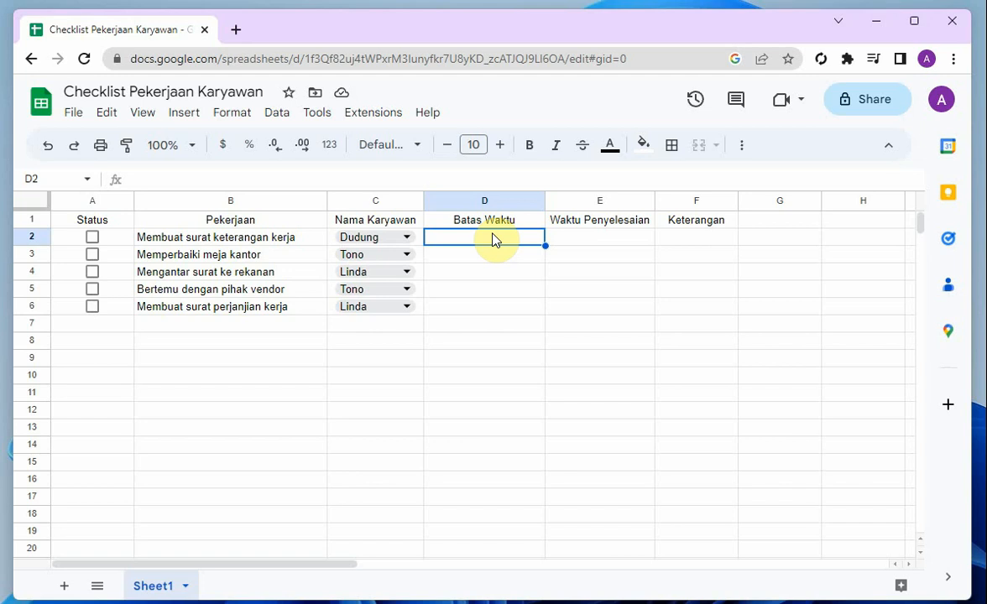
text(=)
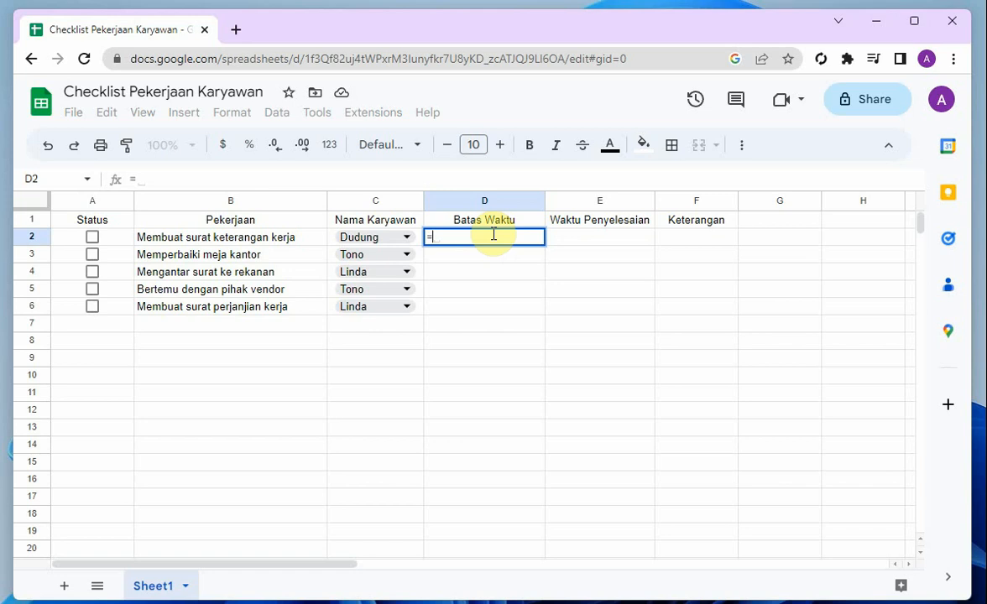
text(da)
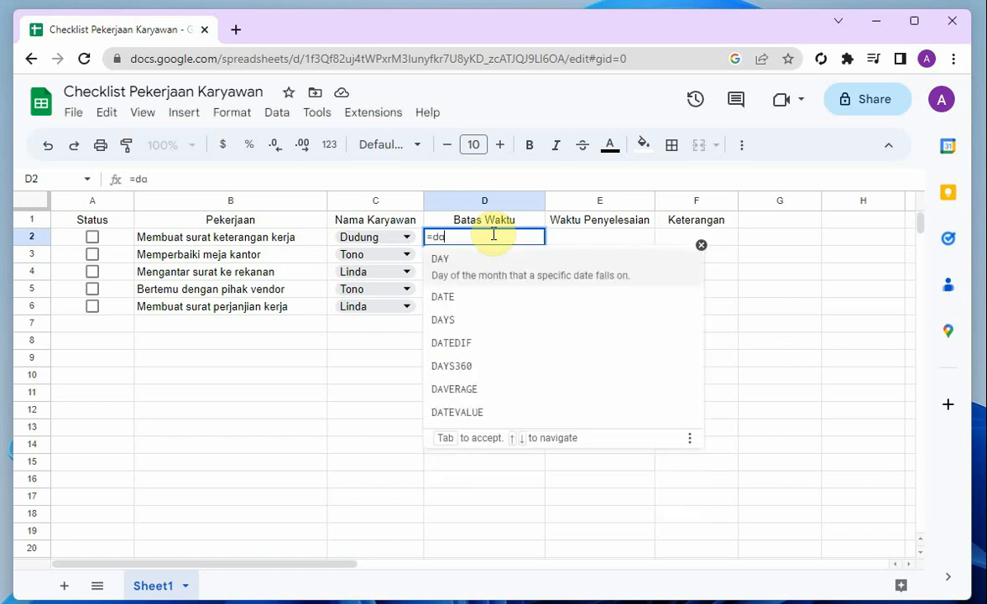
text(te)
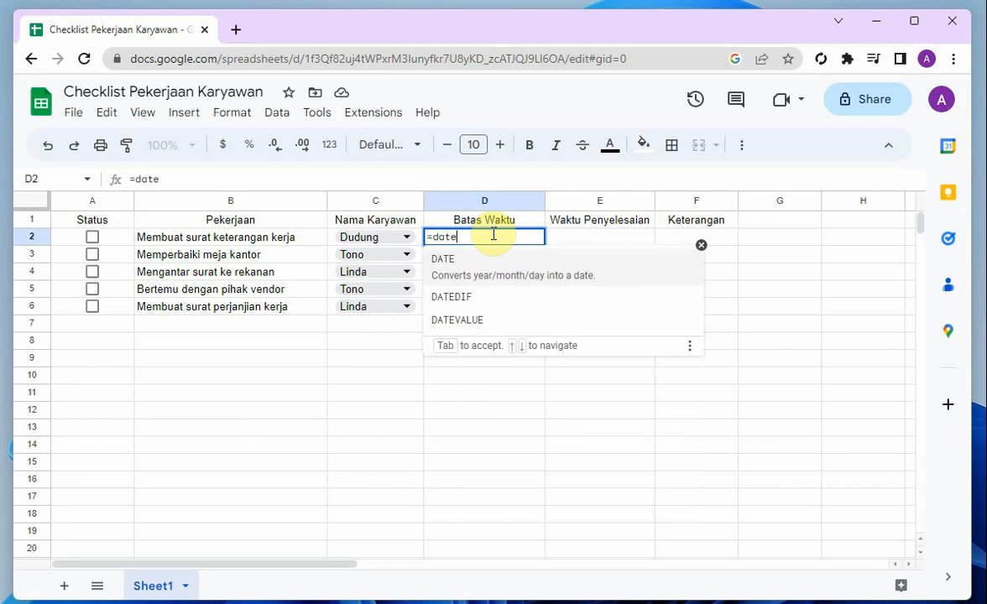
text(()
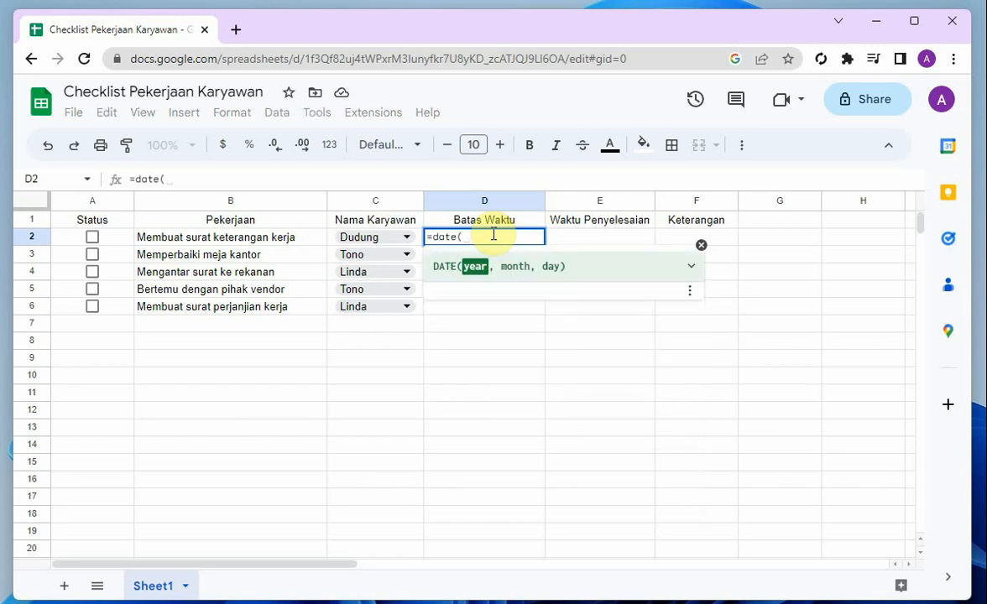
text(2023)
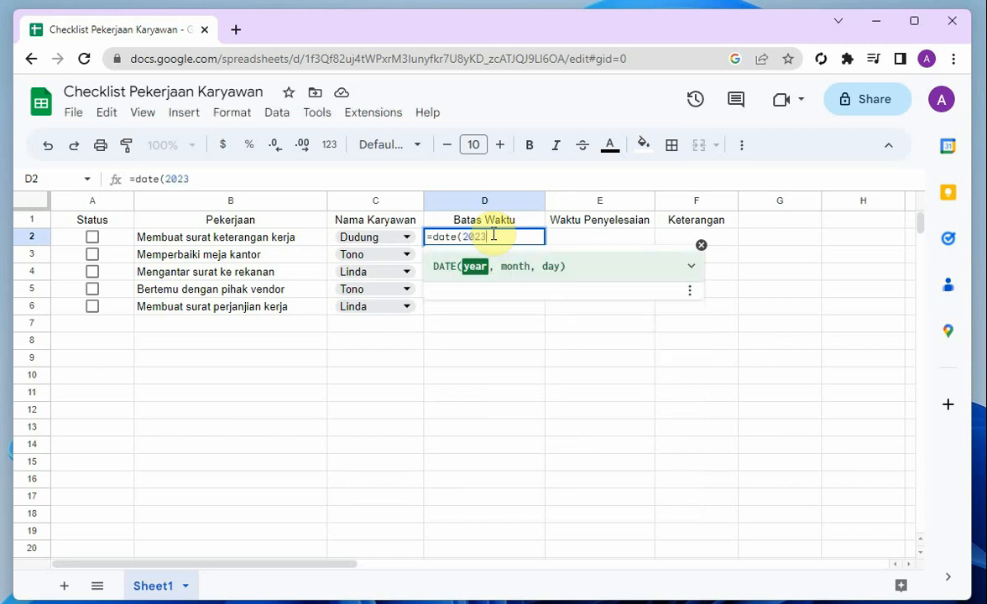
text(,)
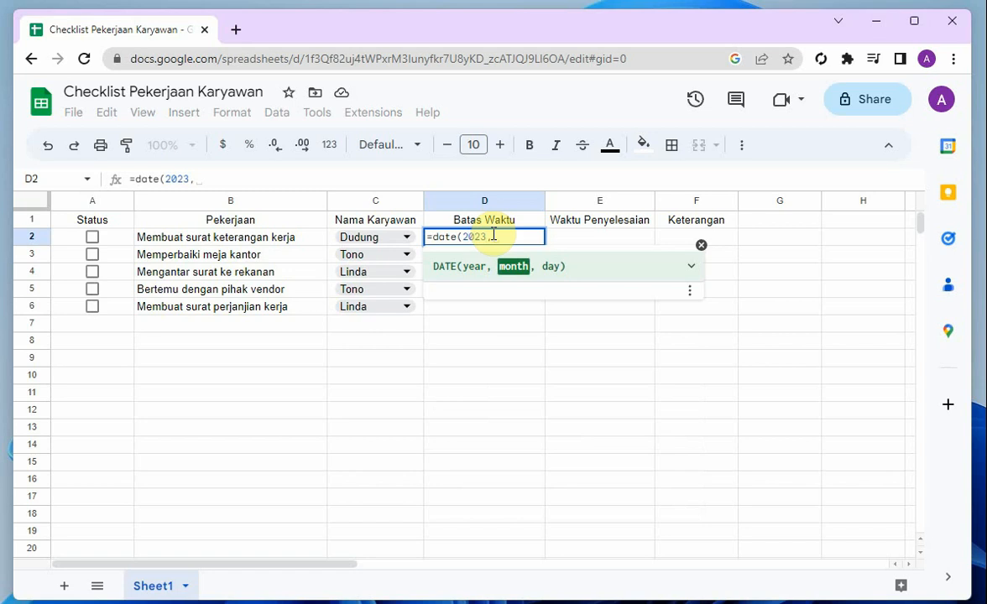
text(05)
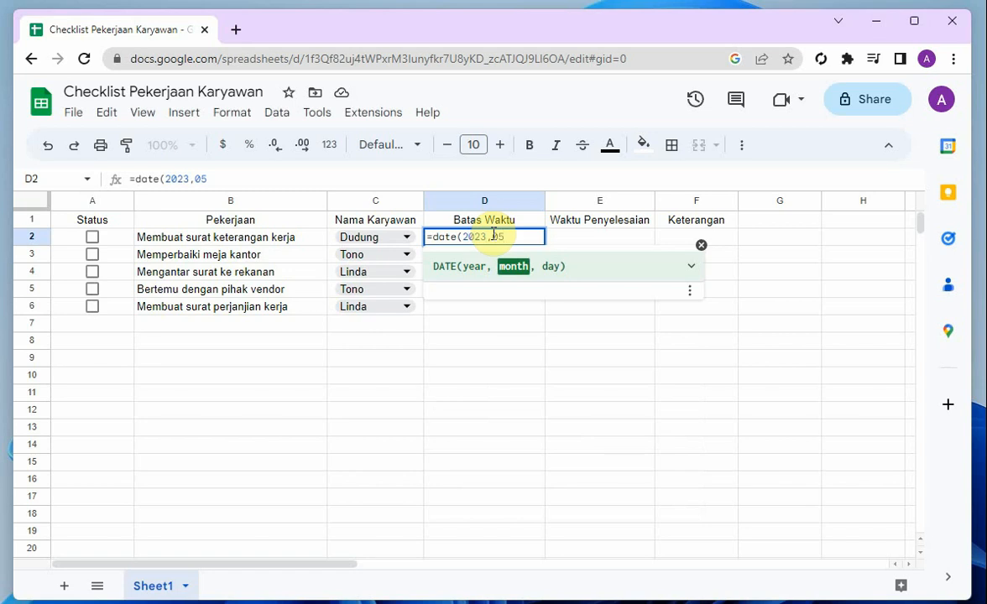
text(,)
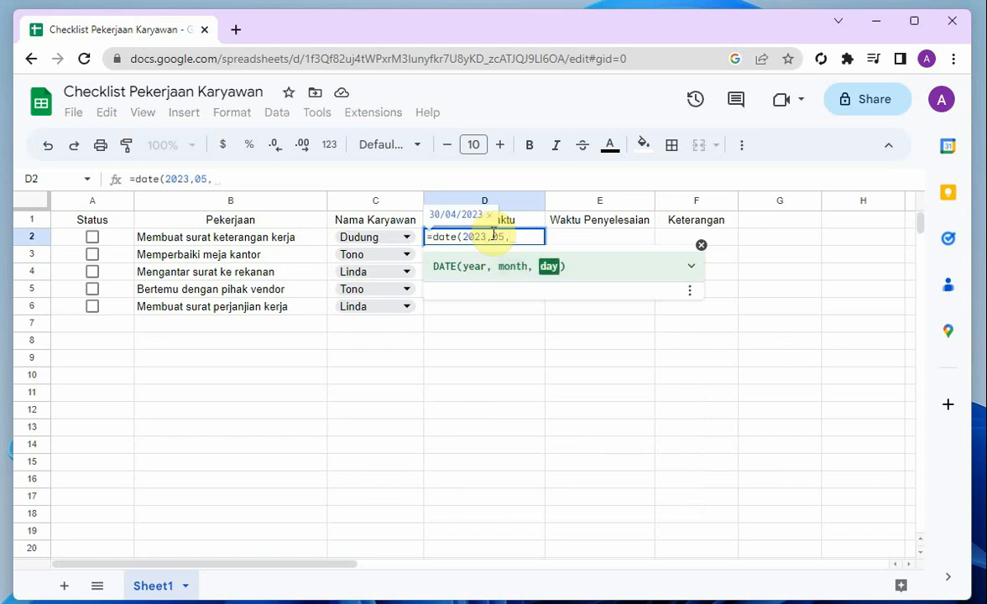
text(19)
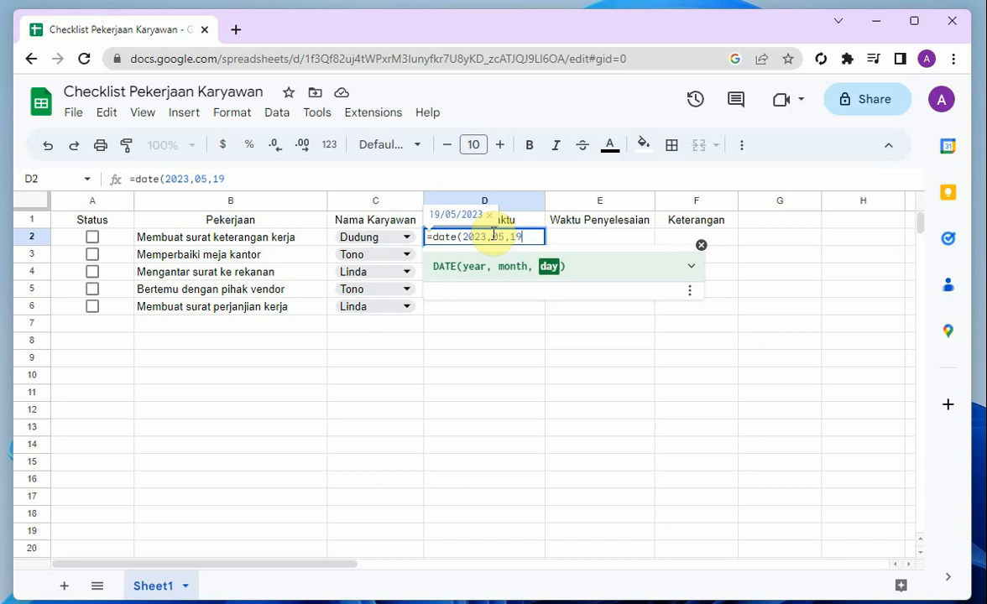
text())
key(Return)
click(511, 239)
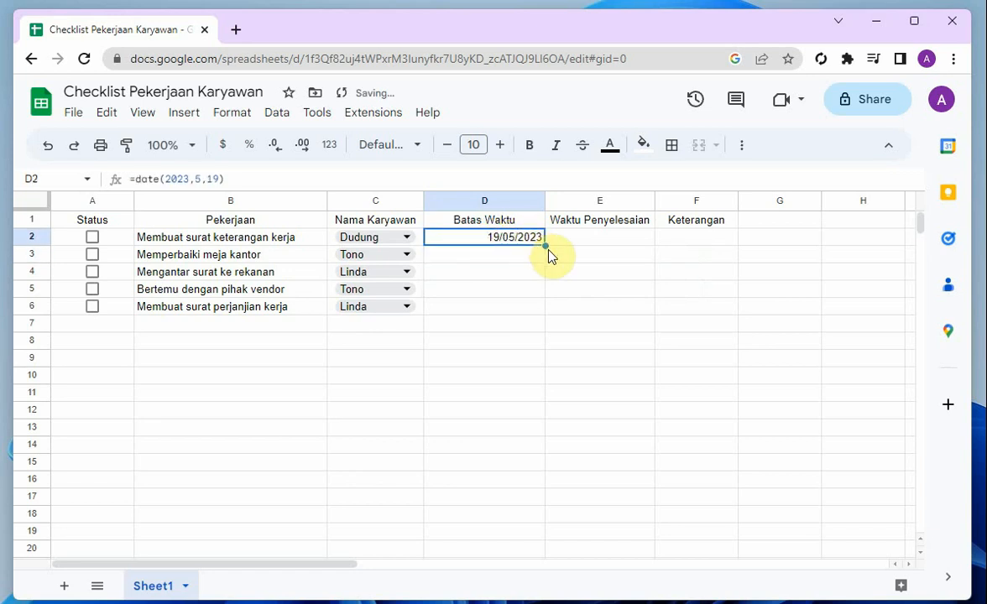
drag(544, 245, 541, 311)
Set the deadline formula in cell D3 to =date(2023,5,20)
click(502, 254)
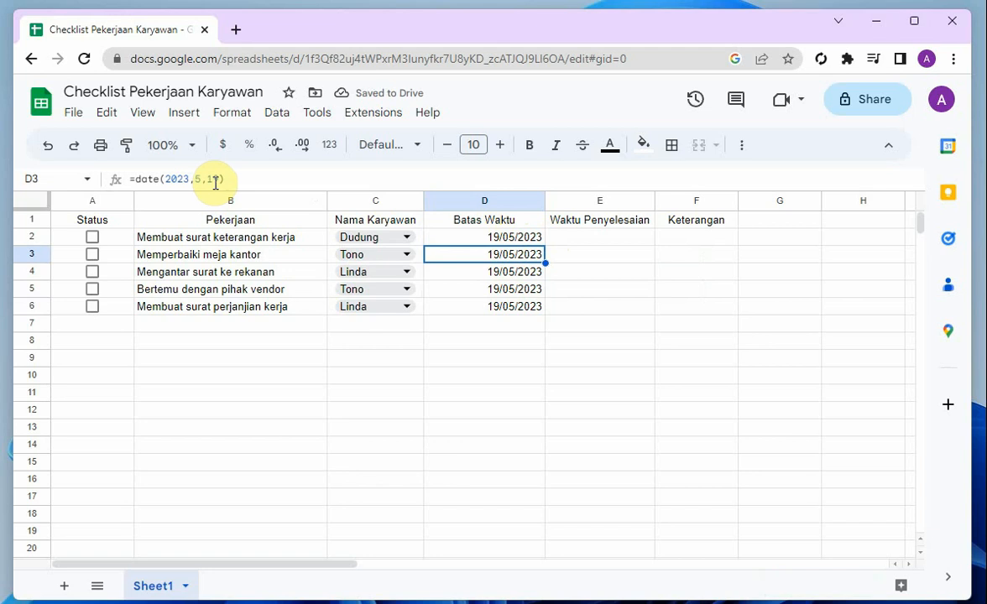
click(216, 182)
key(BackSpace)
key(BackSpace)
text(2)
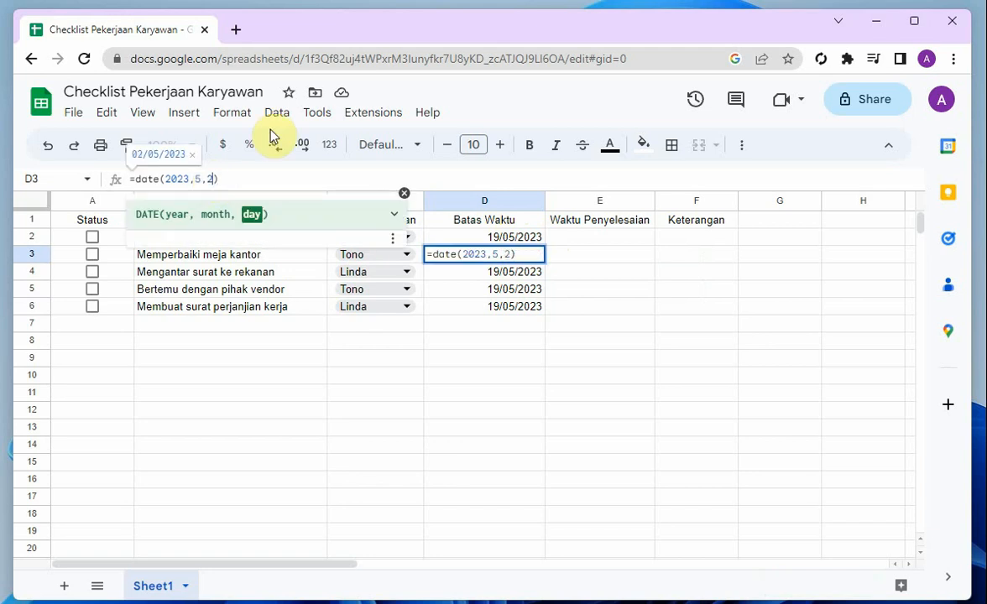
text(0)
key(Return)
Set the day in the deadline formulas to 17 in cell D4 and 18 in cell D5
click(214, 180)
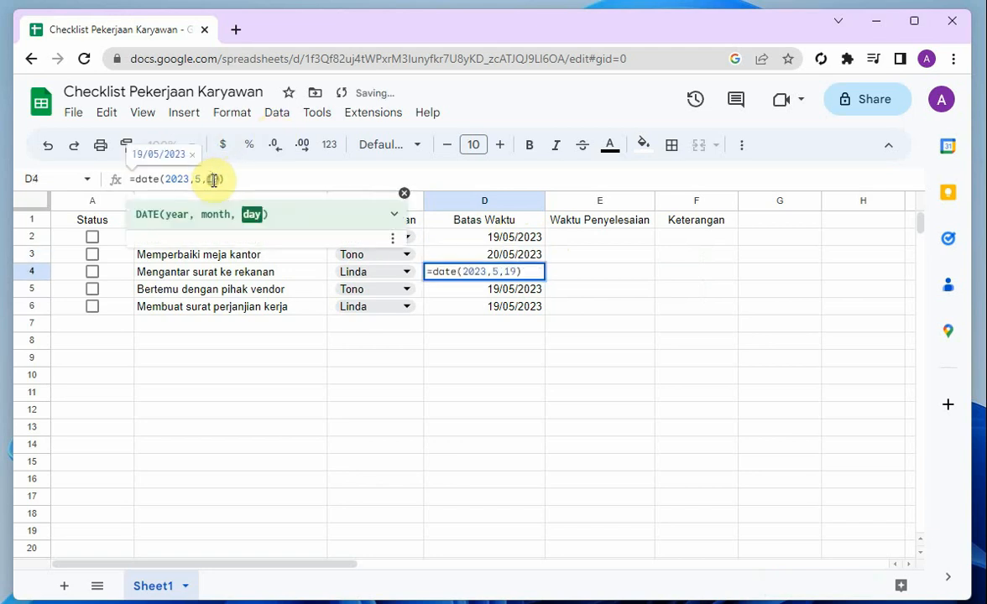
key(BackSpace)
text(7)
key(Return)
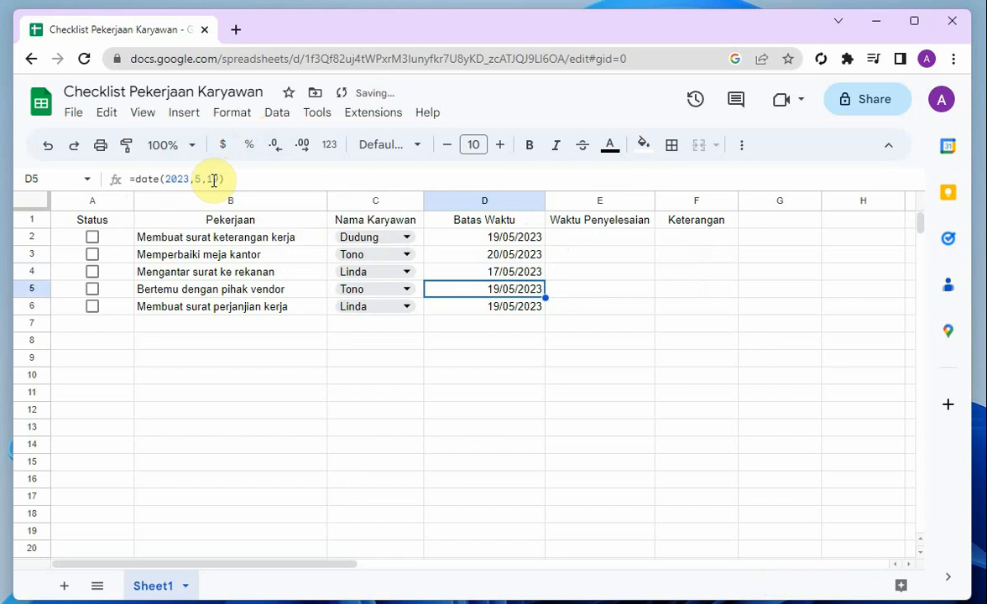
click(212, 178)
key(BackSpace)
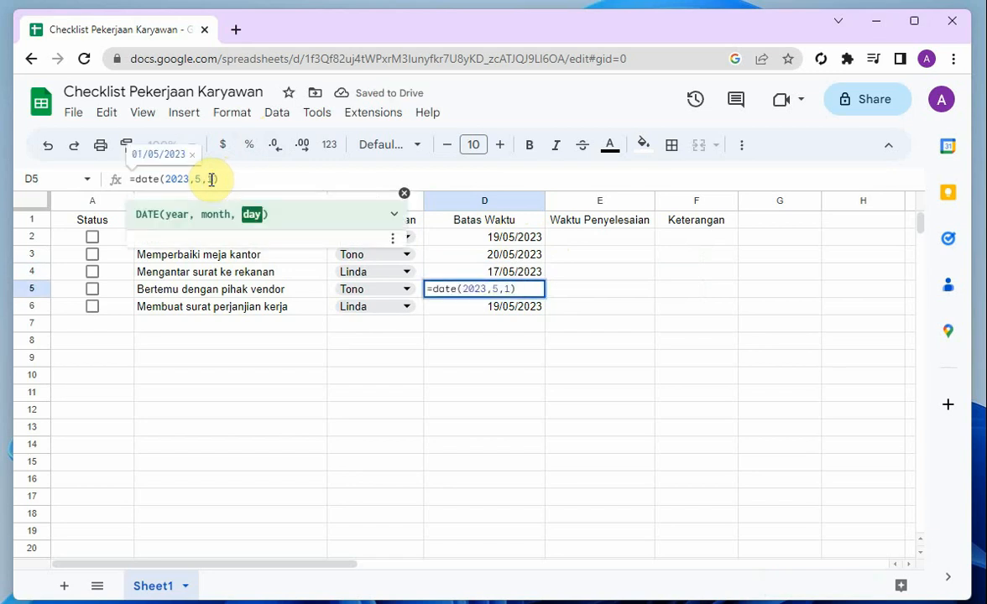
text(8)
key(Return)
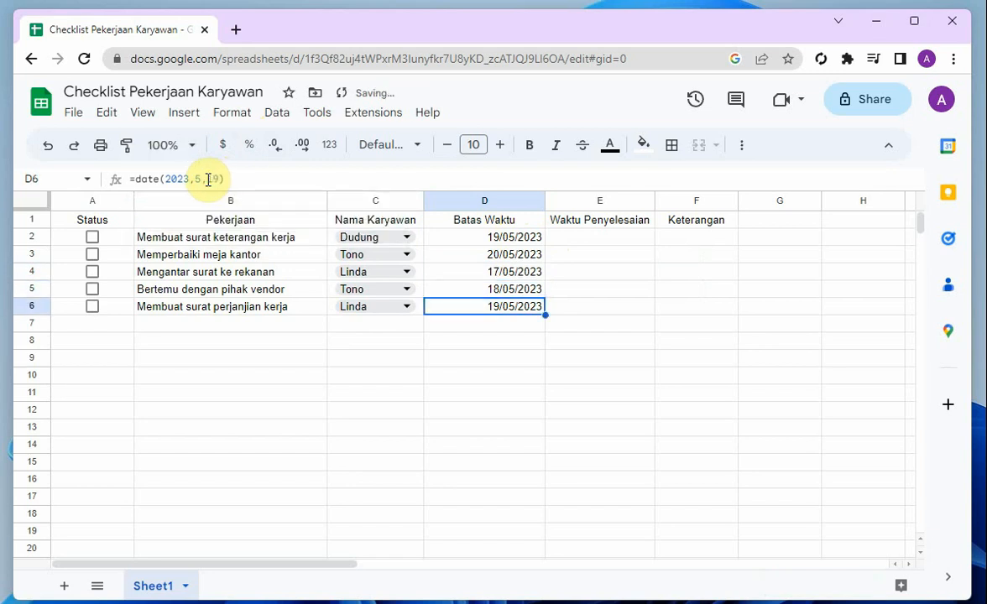
Set the deadline formula in cell D6 to =date(2023,5,21)
click(209, 178)
key(BackSpace)
key(BackSpace)
text(21)
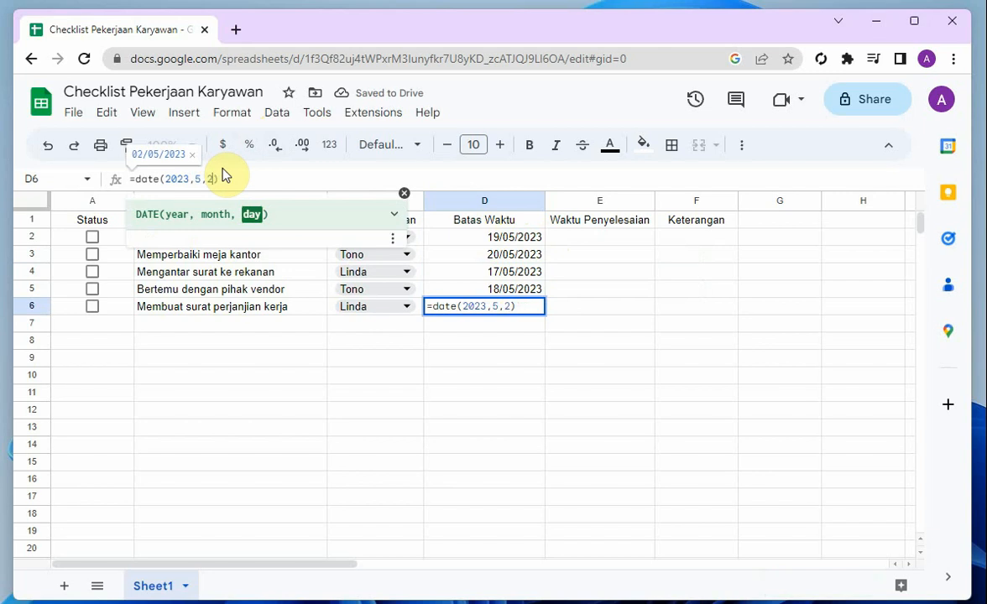
key(Return)
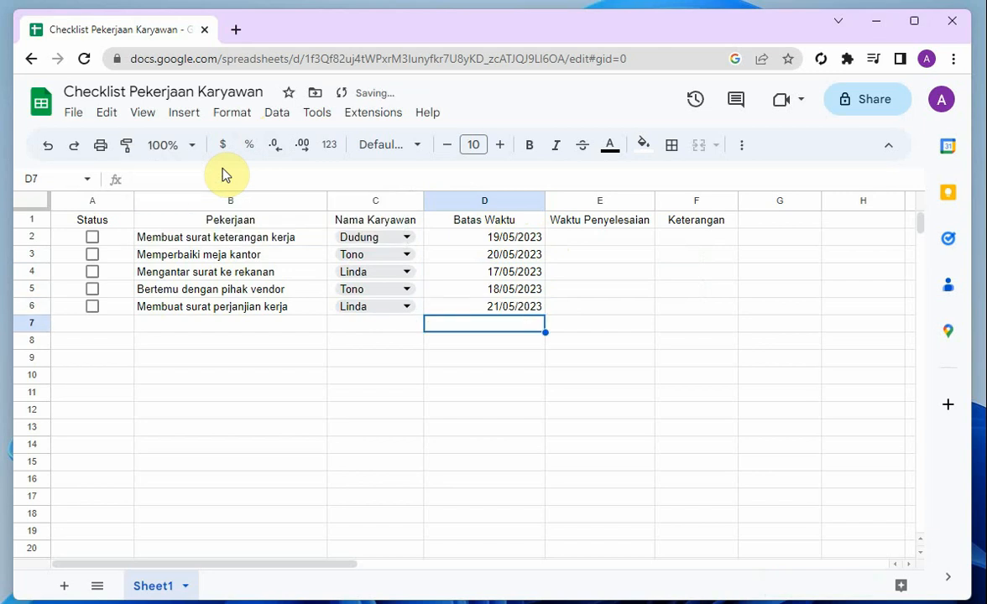
Enter the formula =if(A2=True,now(),"") in cell E2 under Waktu Penyelesaian
click(597, 241)
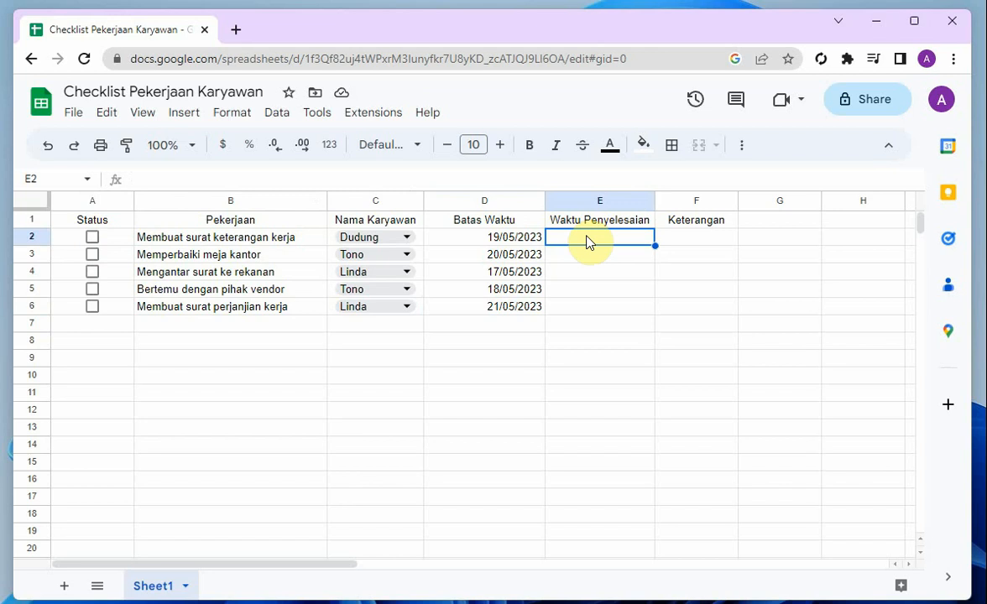
text(=)
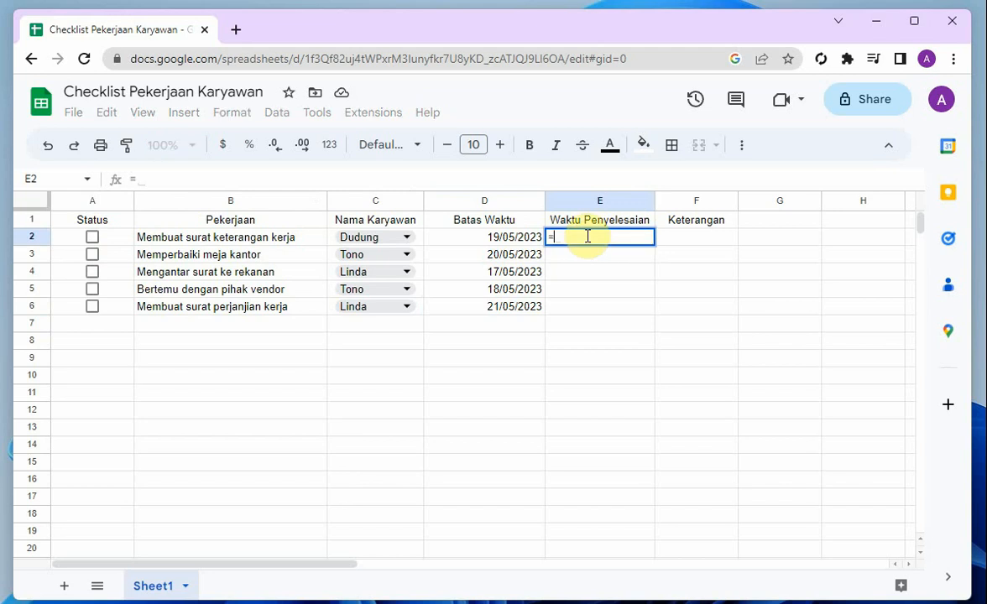
text(if()
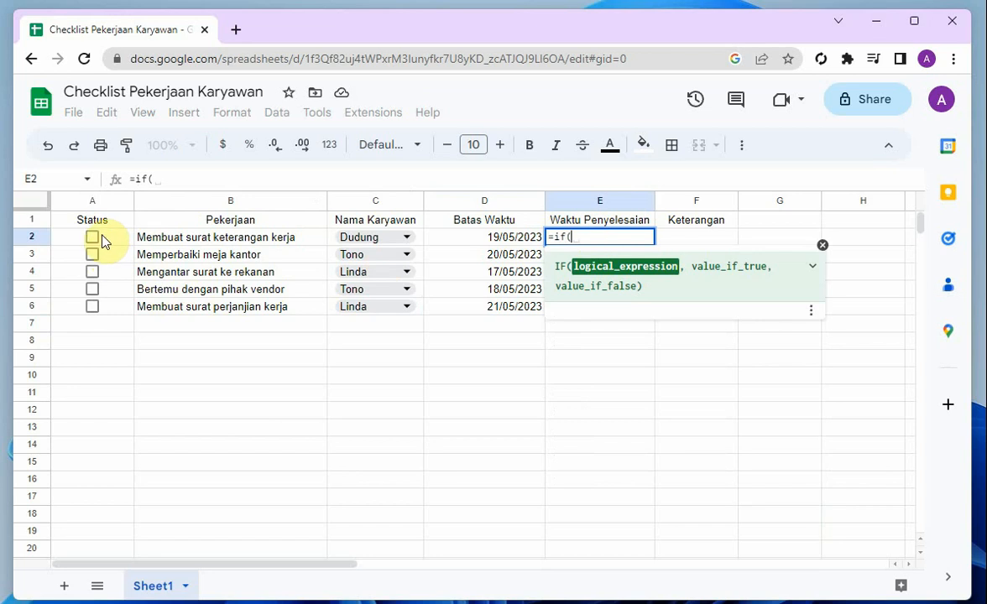
text(A)
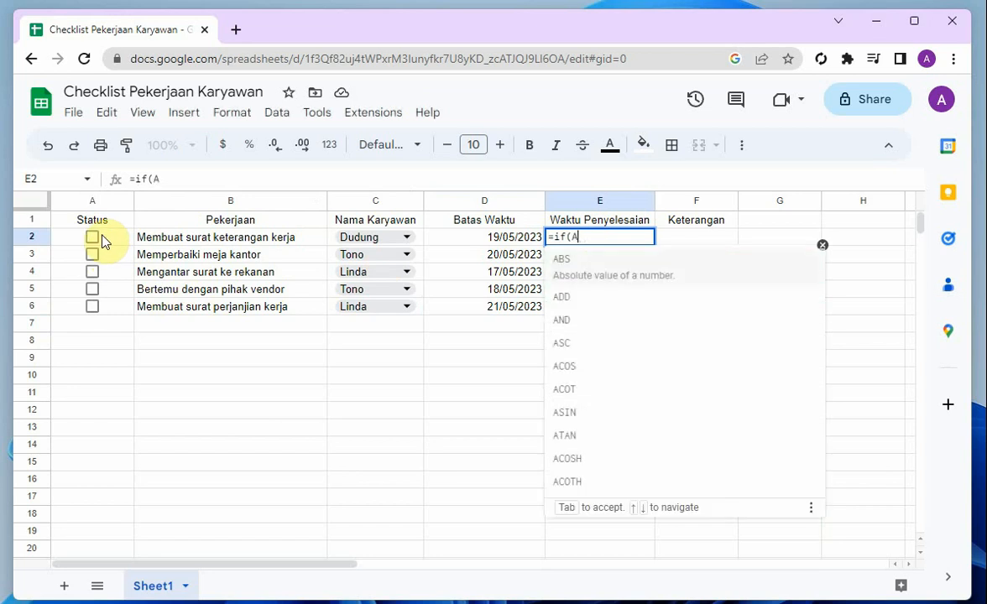
text(2=True)
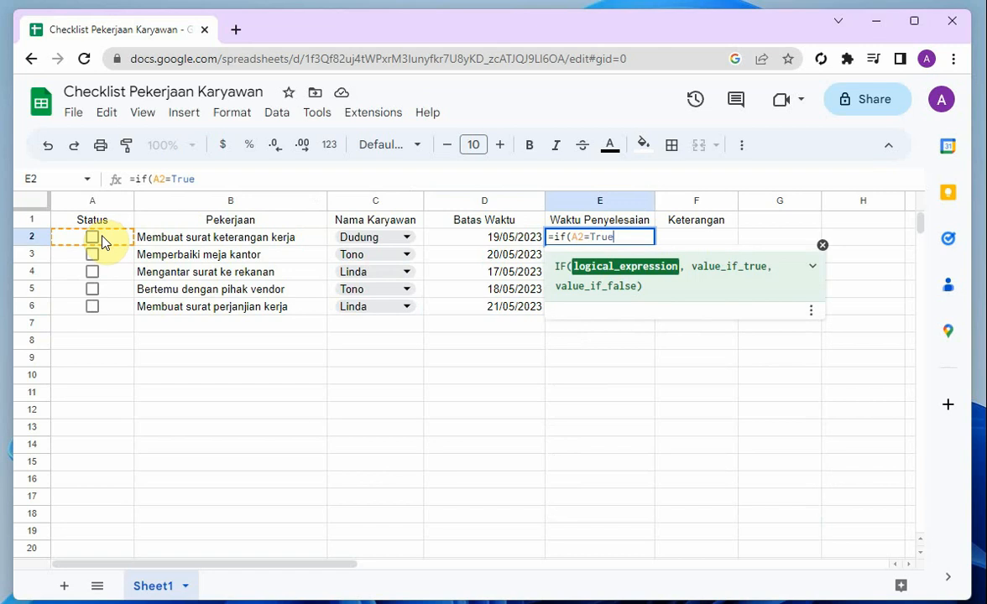
text(,")
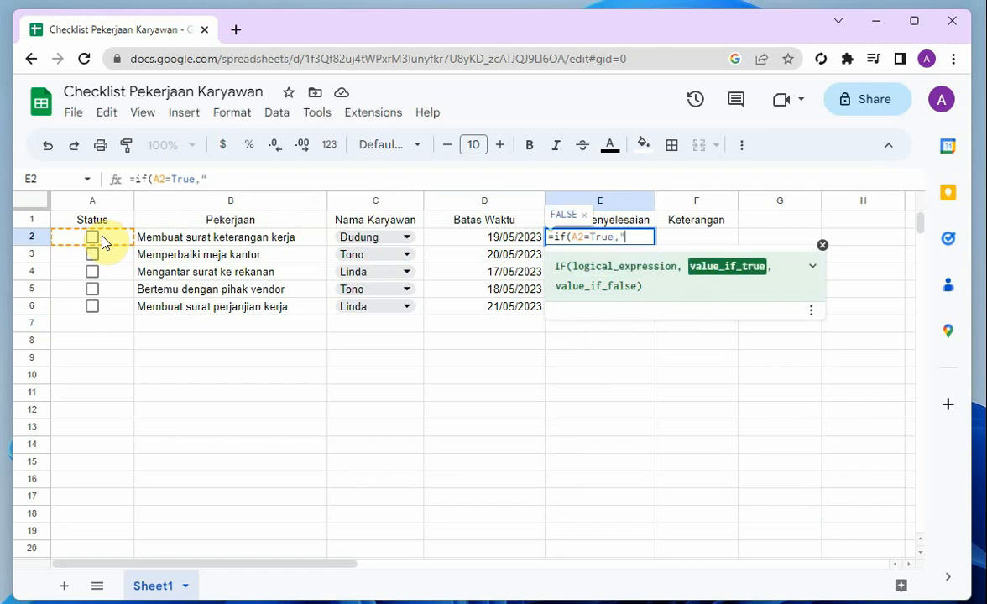
text(now())
key(BackSpace)
key(BackSpace)
key(BackSpace)
key(BackSpace)
key(BackSpace)
key(BackSpace)
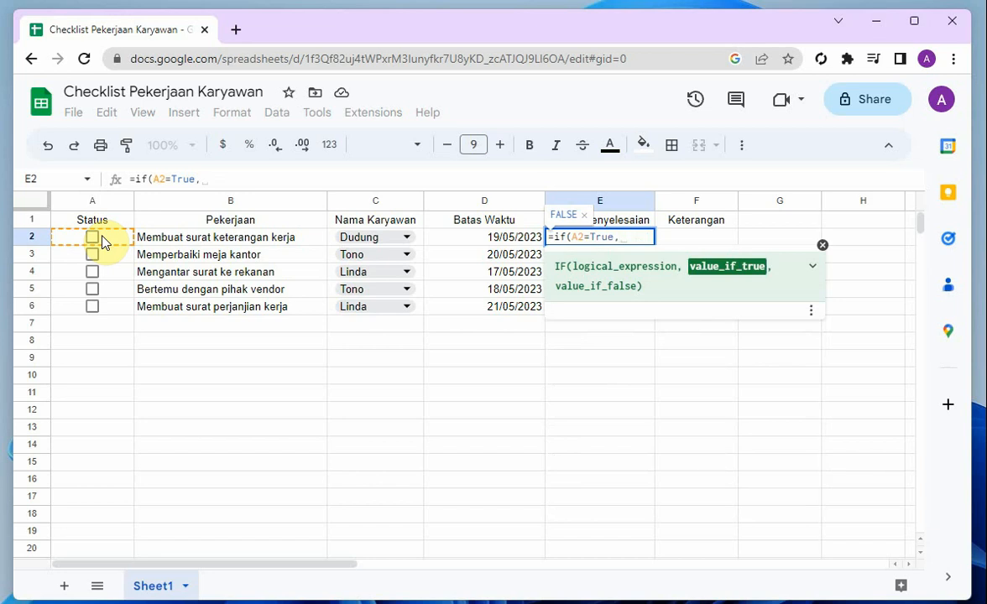
text(now())
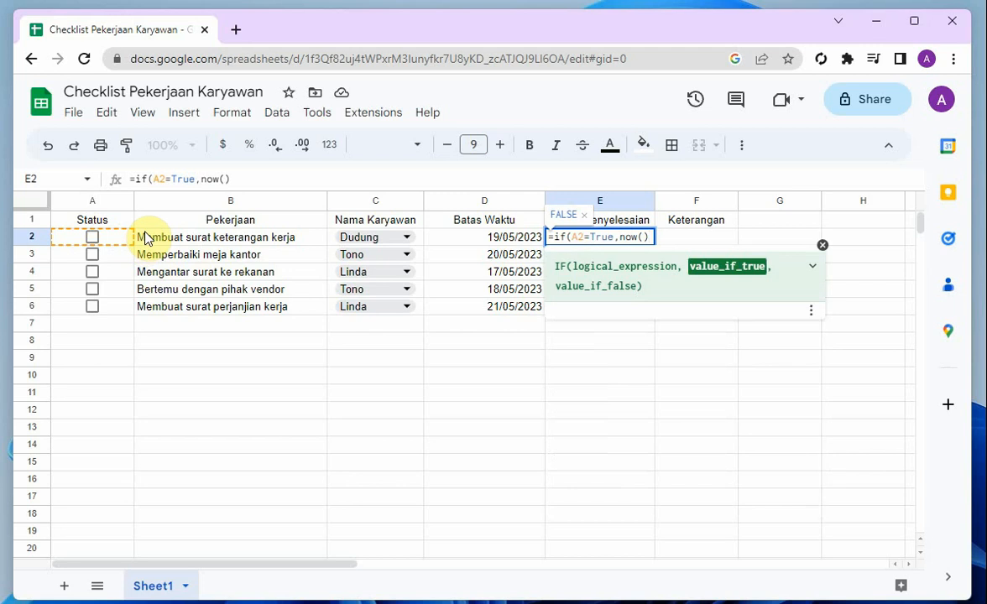
text(, )
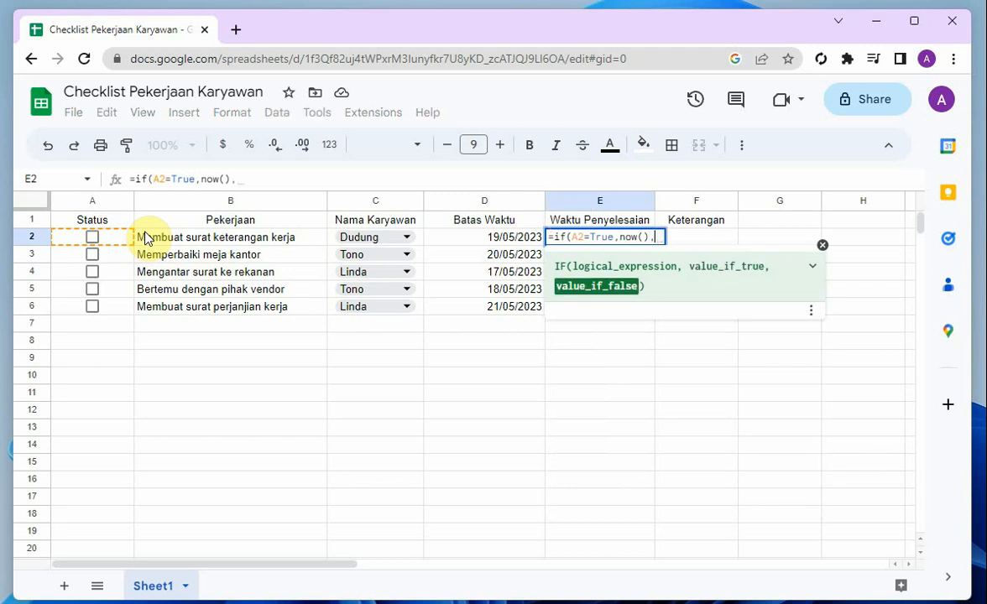
text("")
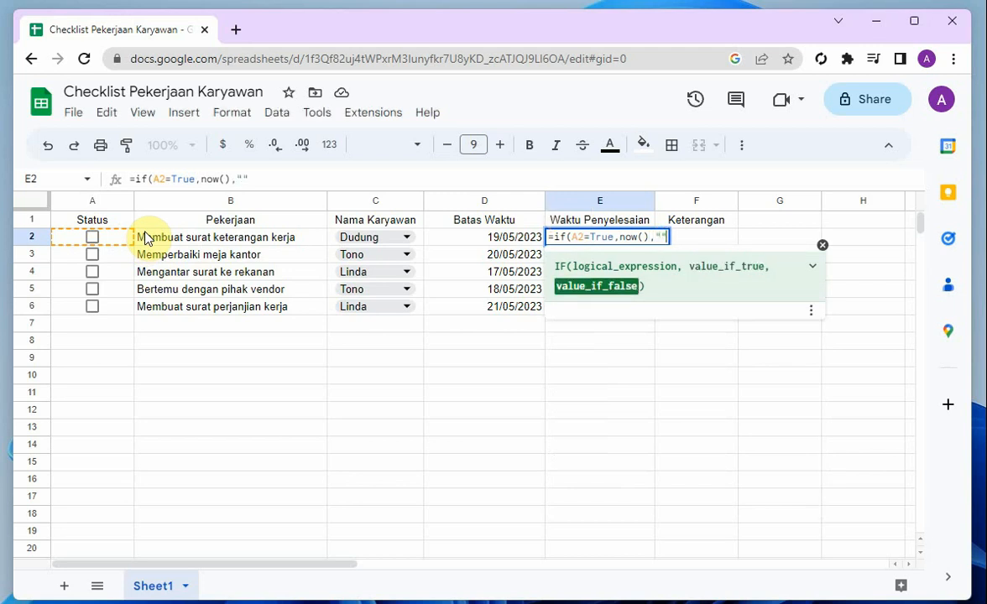
key(Return)
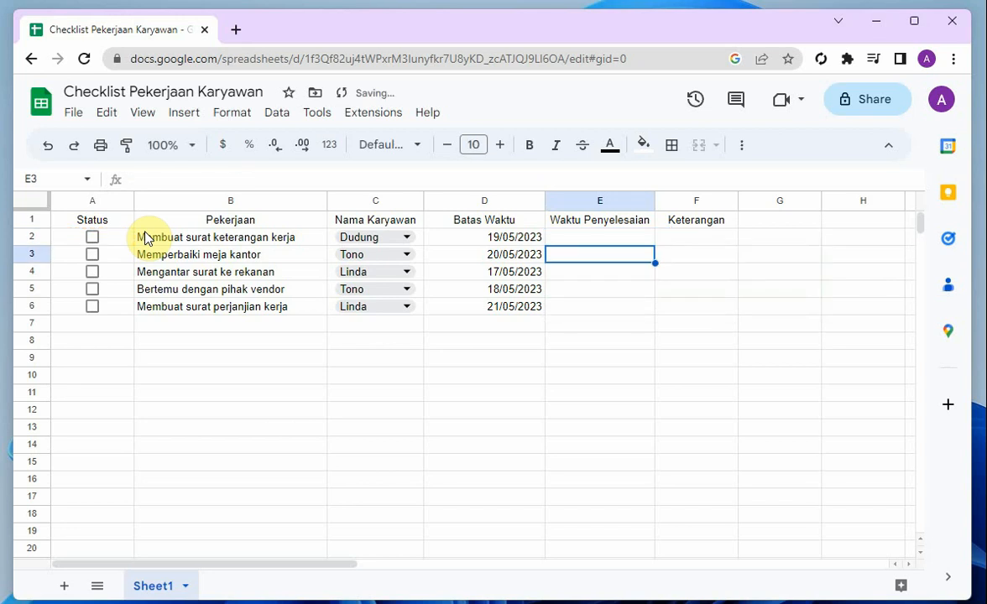
Test the completion time formula by repeatedly ticking and unticking the Status checkbox in A2, leaving it unticked
click(91, 239)
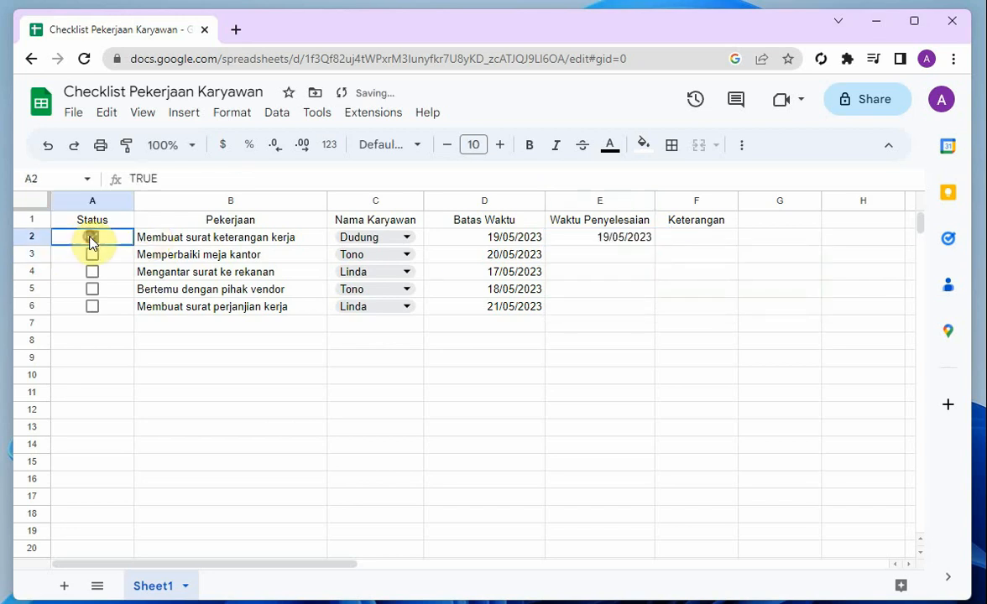
click(92, 240)
click(92, 240)
click(92, 240)
click(93, 240)
click(92, 240)
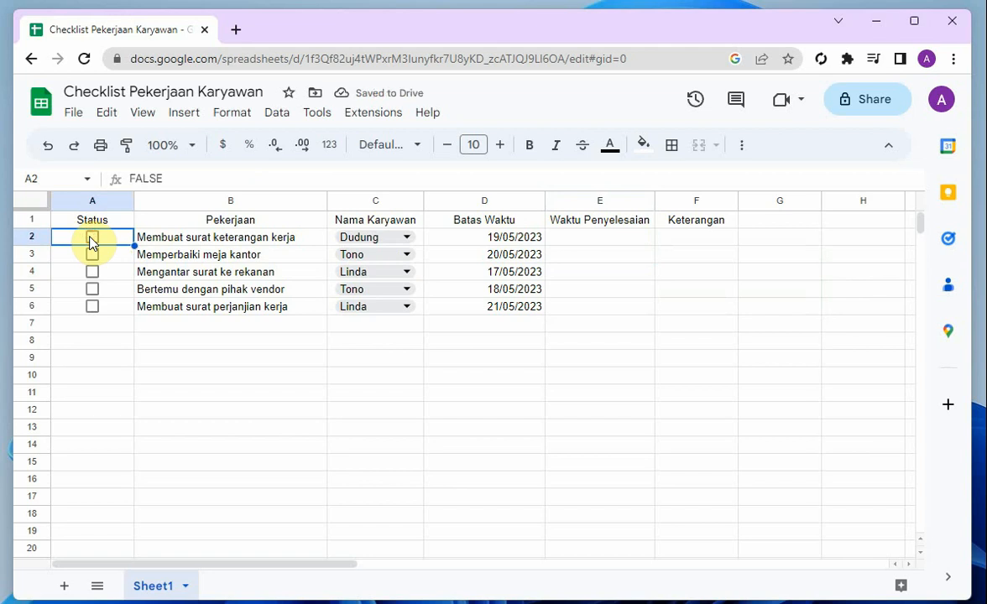
click(92, 240)
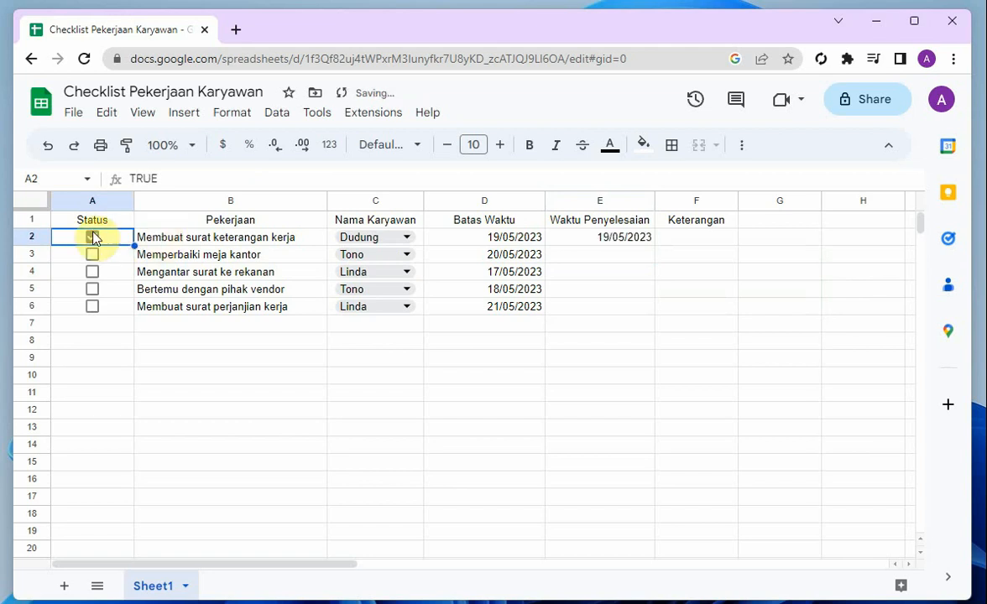
click(90, 240)
Fill the completion time formula from E2 down through E6 and check the copied formula in E6
click(556, 236)
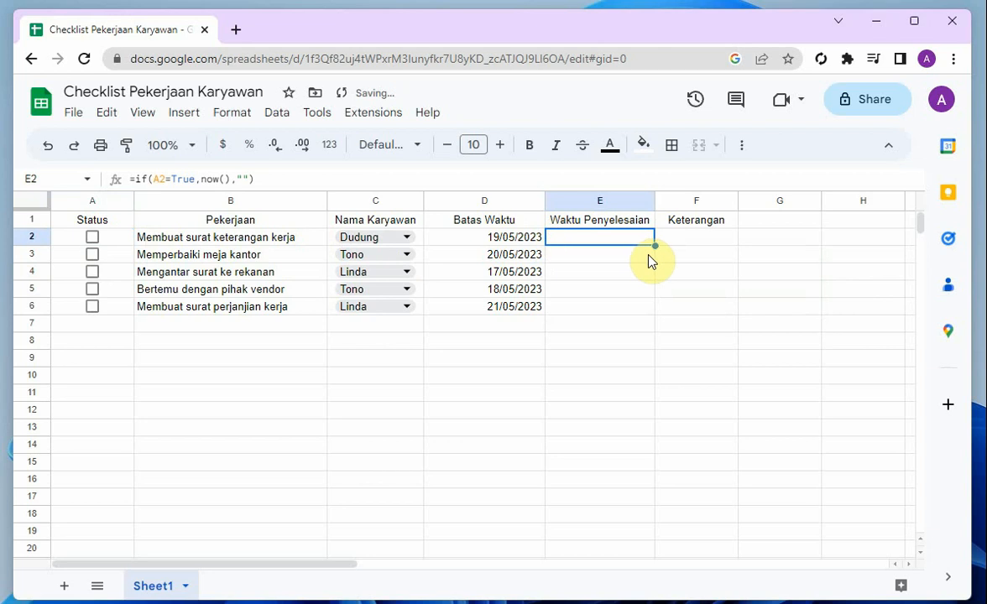
drag(654, 246, 639, 307)
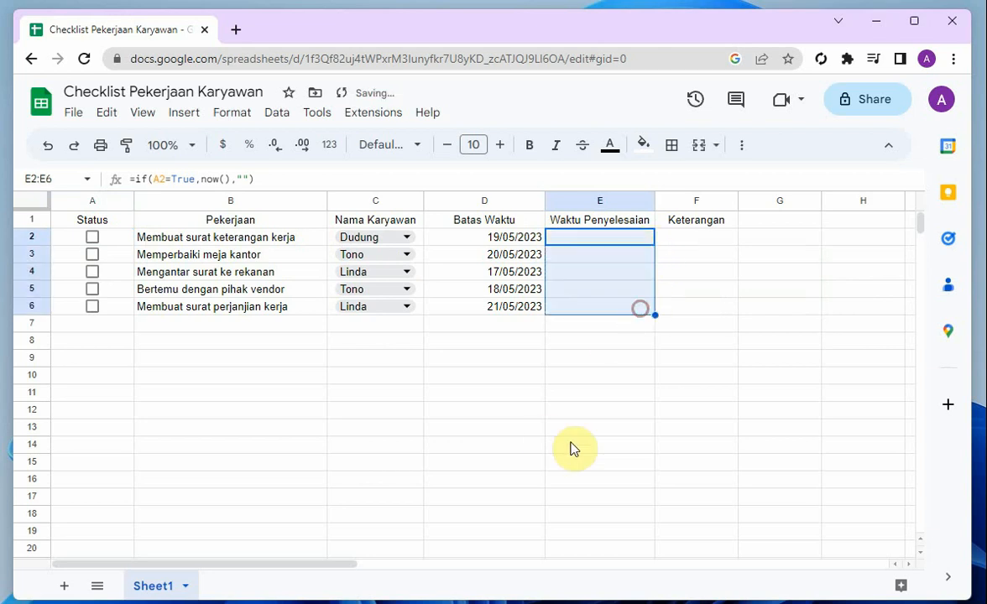
click(599, 406)
click(590, 239)
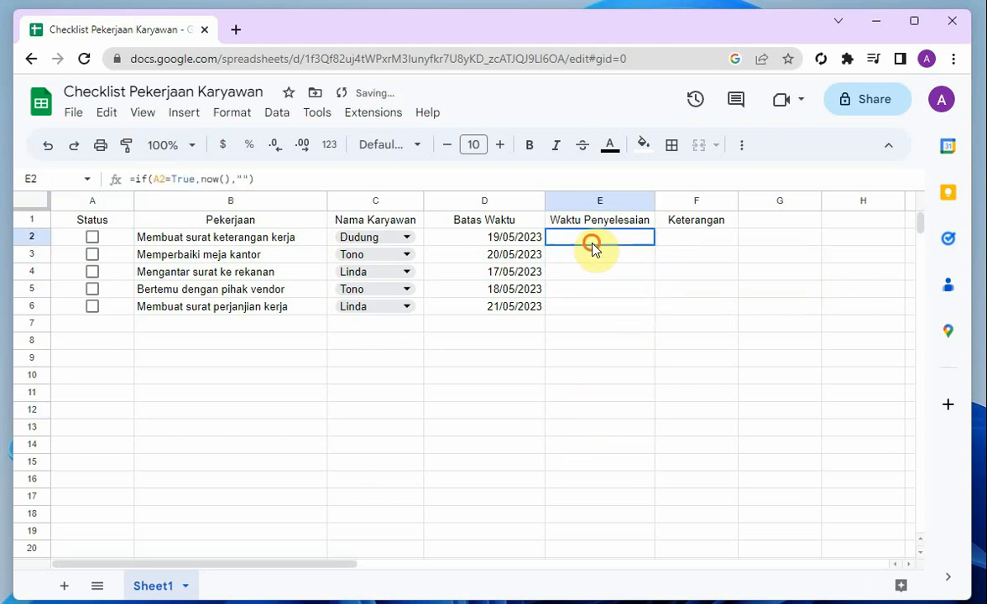
click(589, 309)
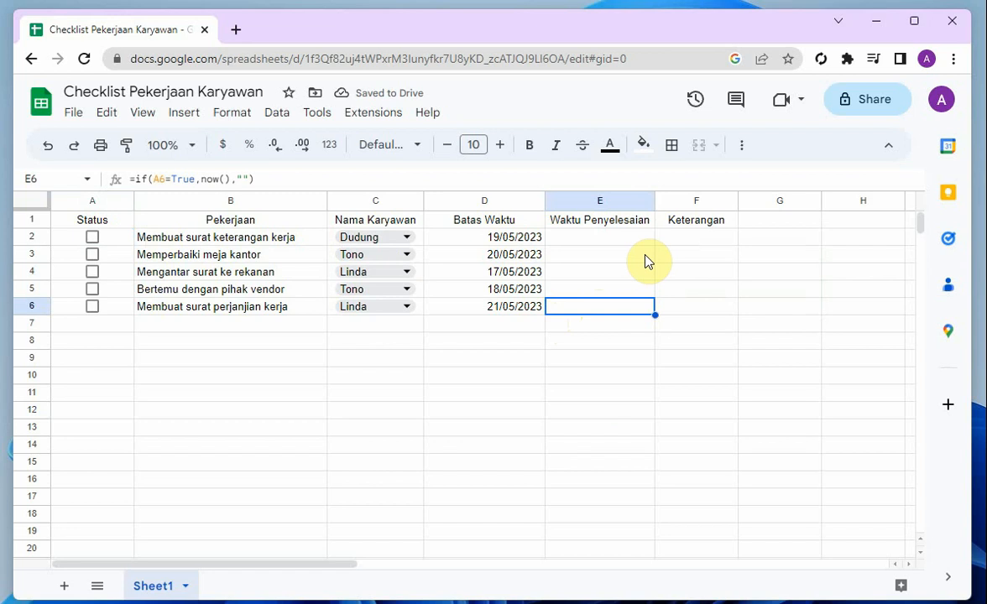
Enter the formula =if(E2-D2<1,"Tepat Waktu","Terlambat") in cell F2 under Keterangan
click(677, 245)
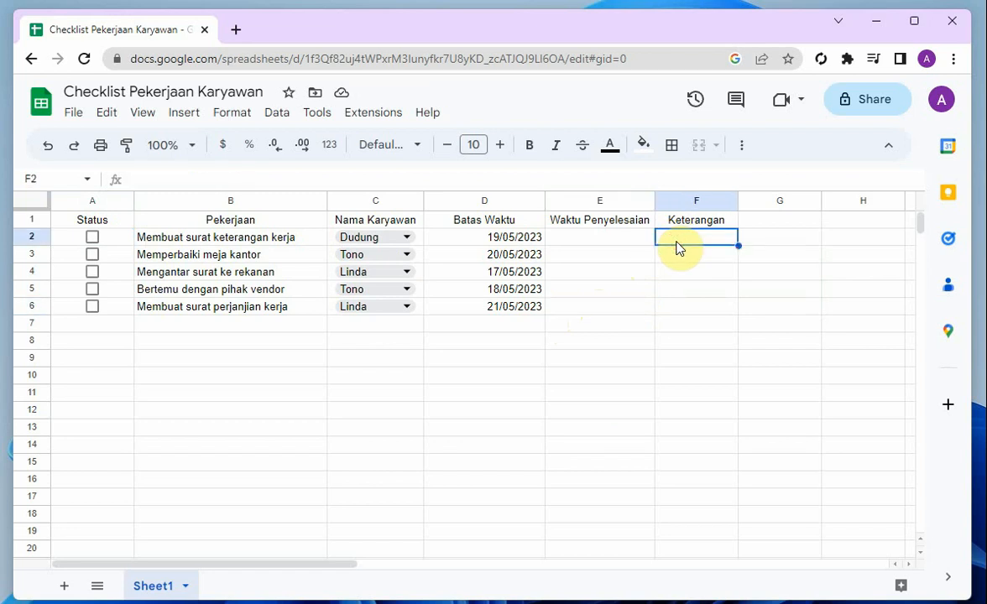
text(=i)
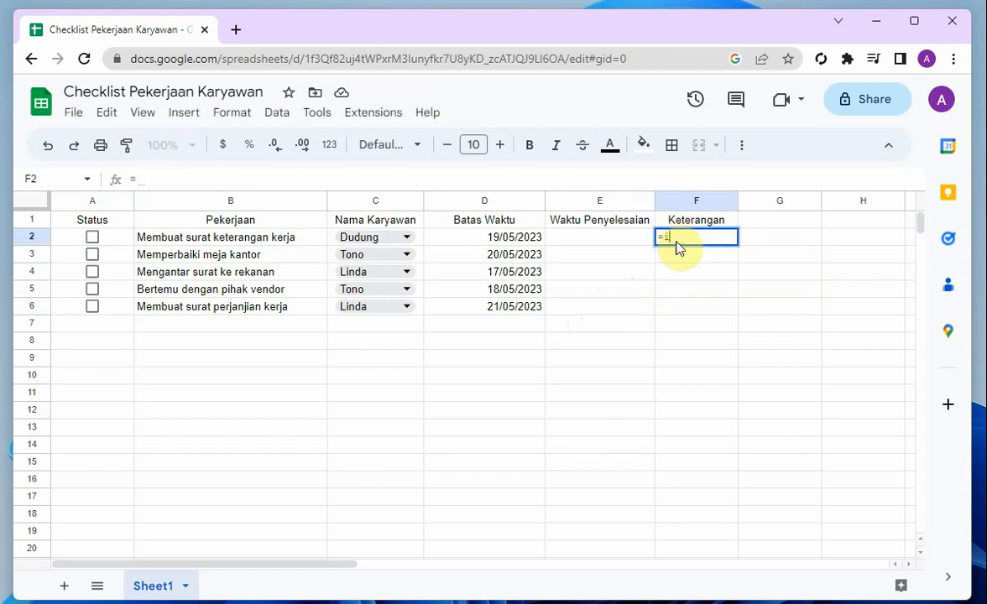
text(f()
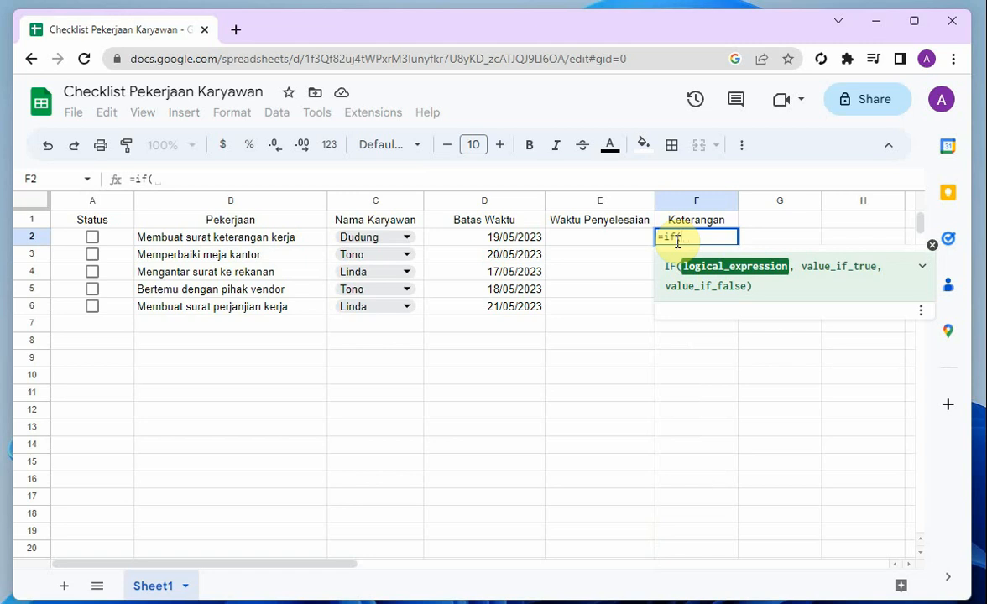
click(622, 243)
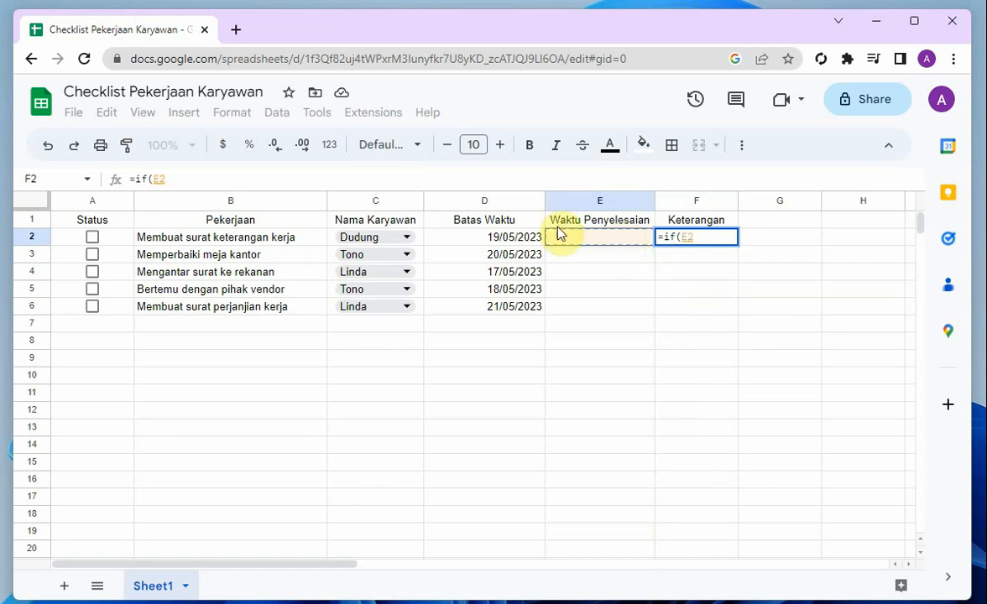
text(-)
click(493, 241)
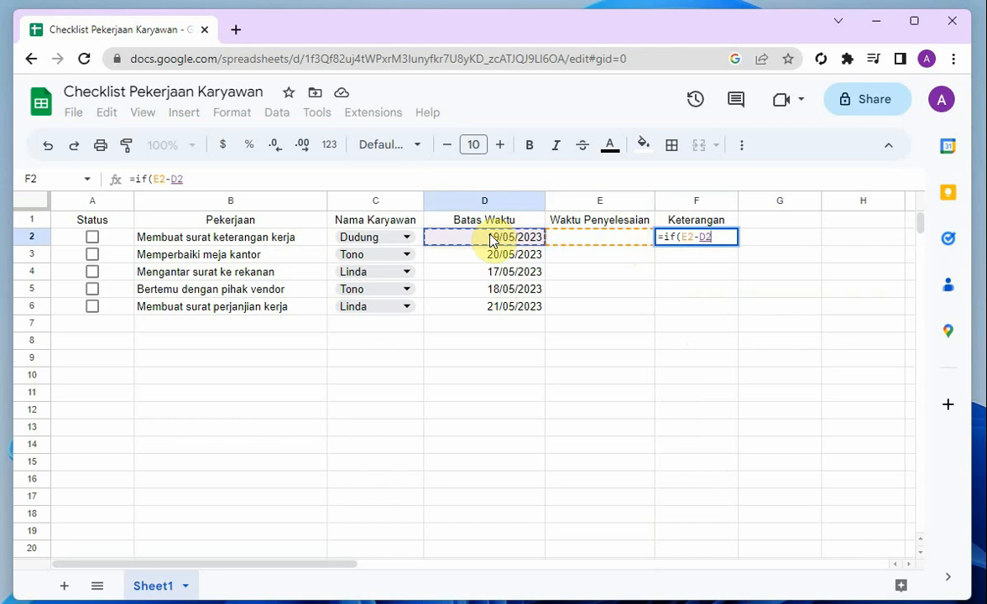
text(<1)
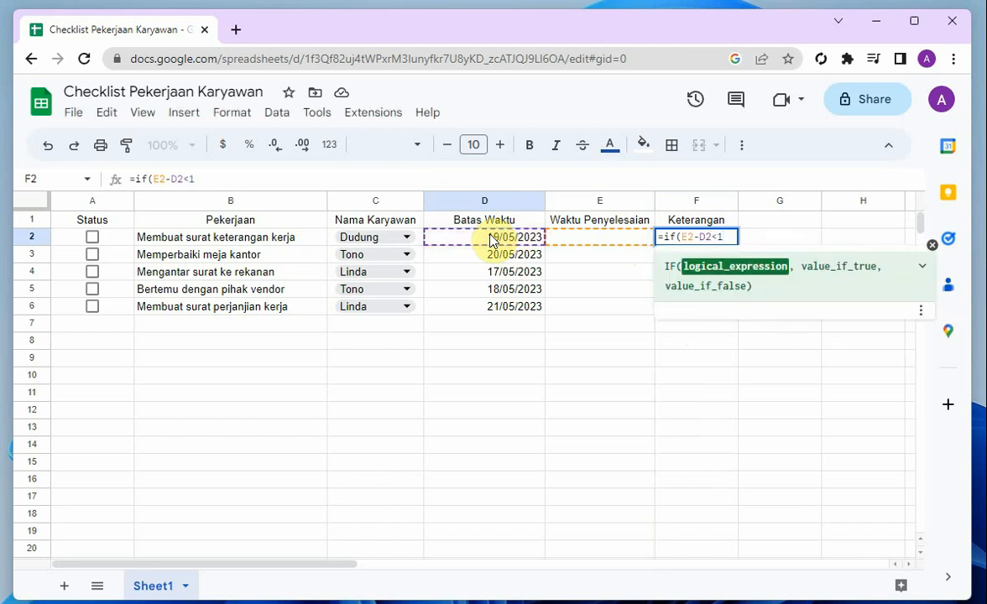
text(,"Tepat Wk)
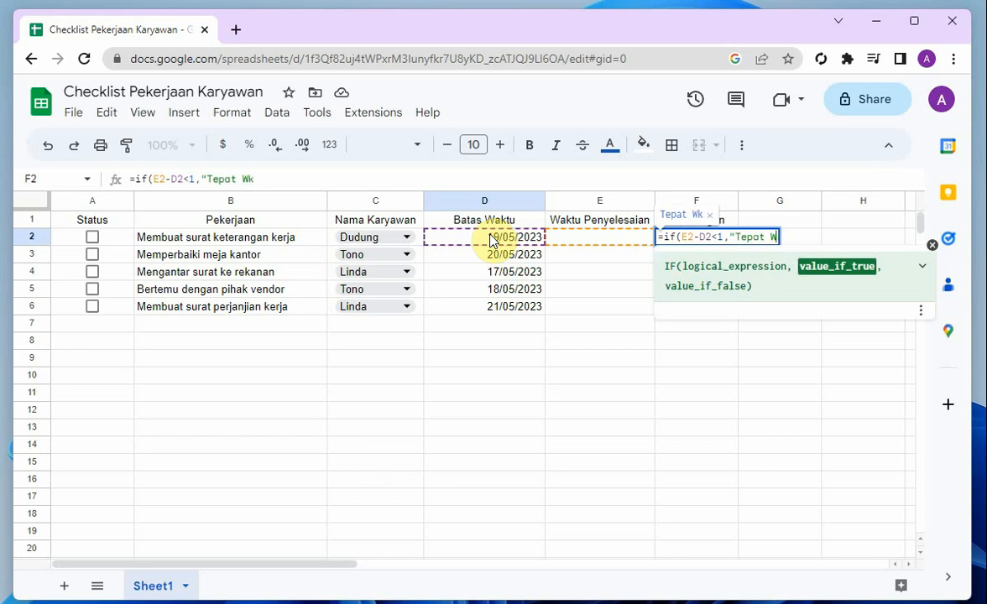
key(BackSpace)
text(aktu)
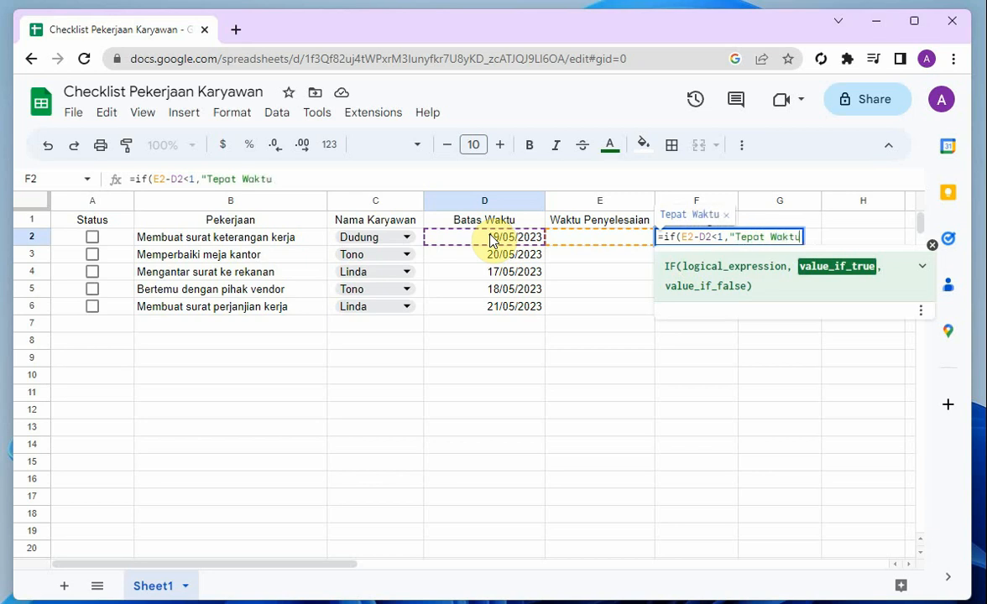
text(",")
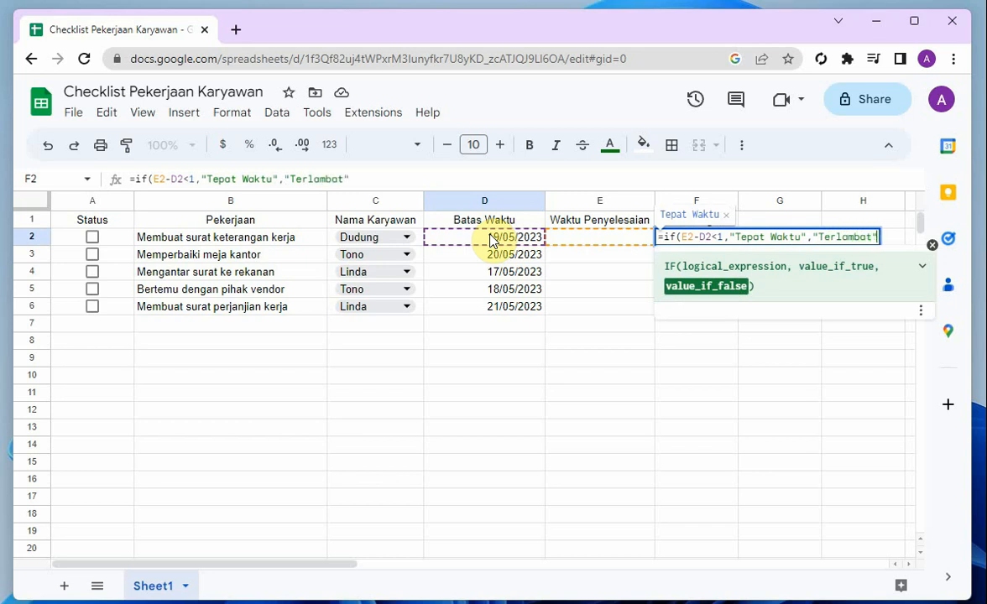
text(Terlambat")
key(Return)
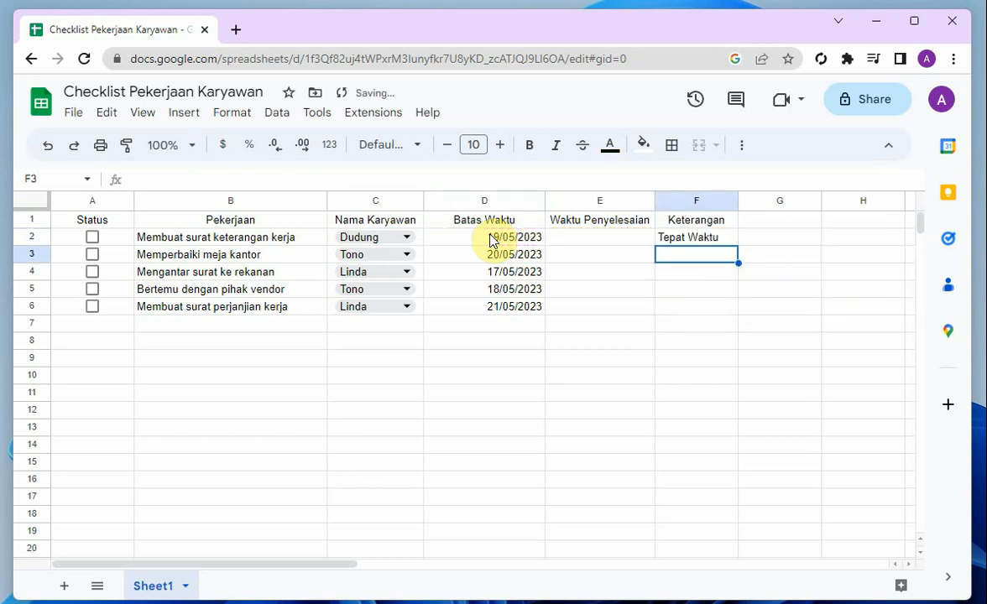
Wrap the Keterangan formula in F2 in a blank check so it reads =if(E2="","",if(E2-D2<1,"Tepat Waktu","Terlambat"))
click(556, 240)
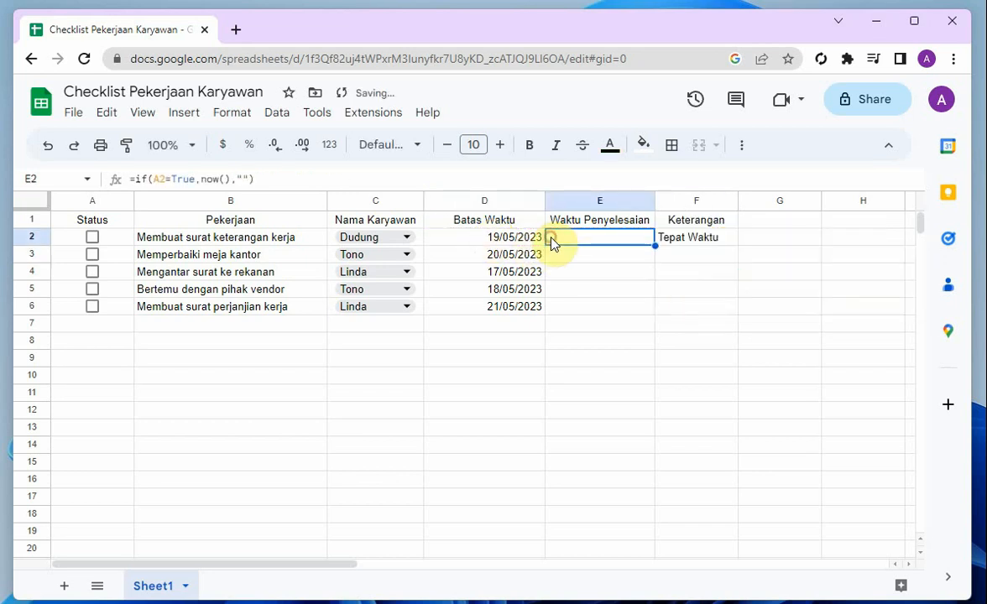
click(693, 243)
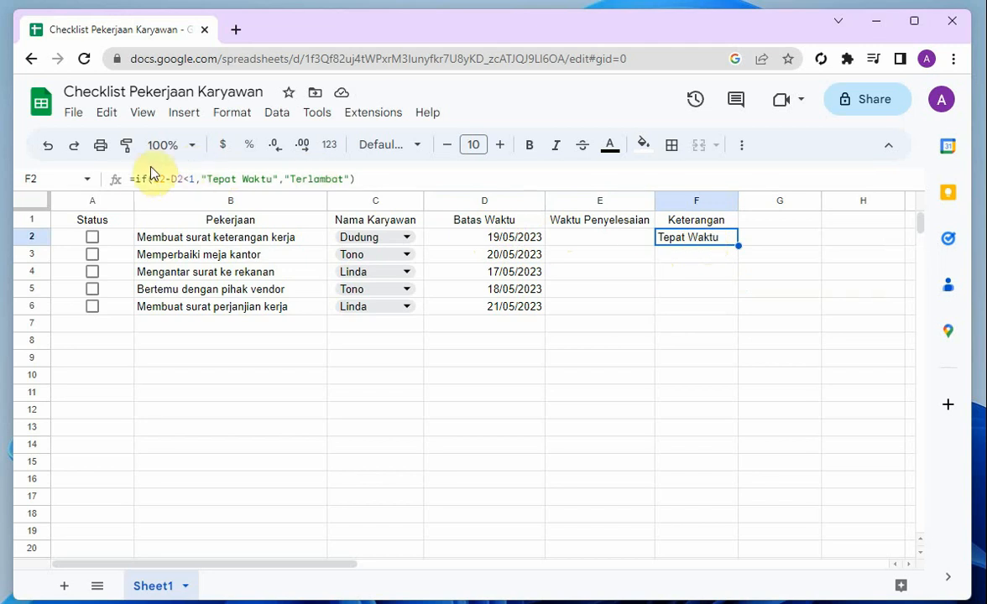
click(132, 180)
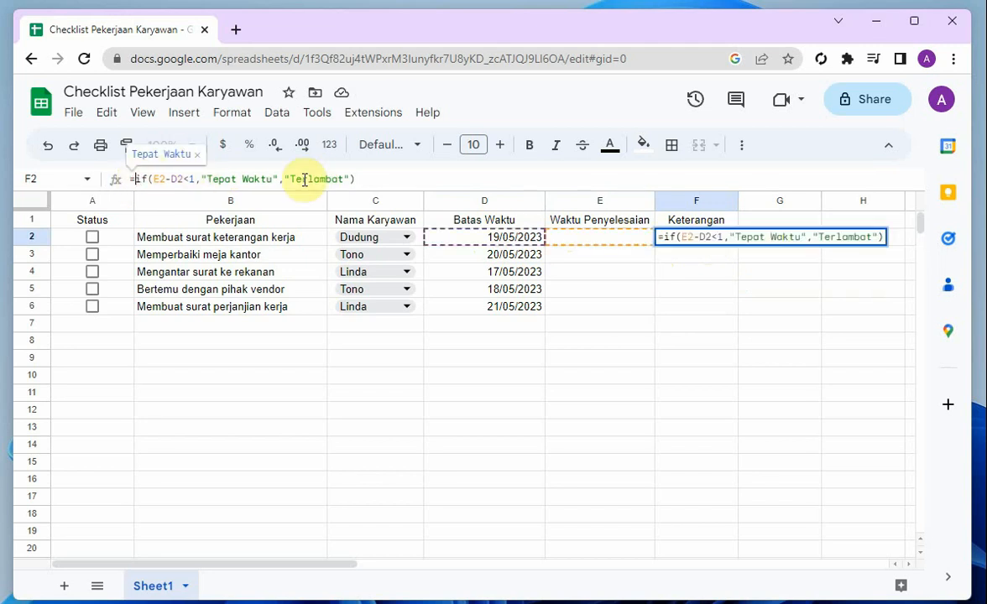
click(665, 238)
text(if()
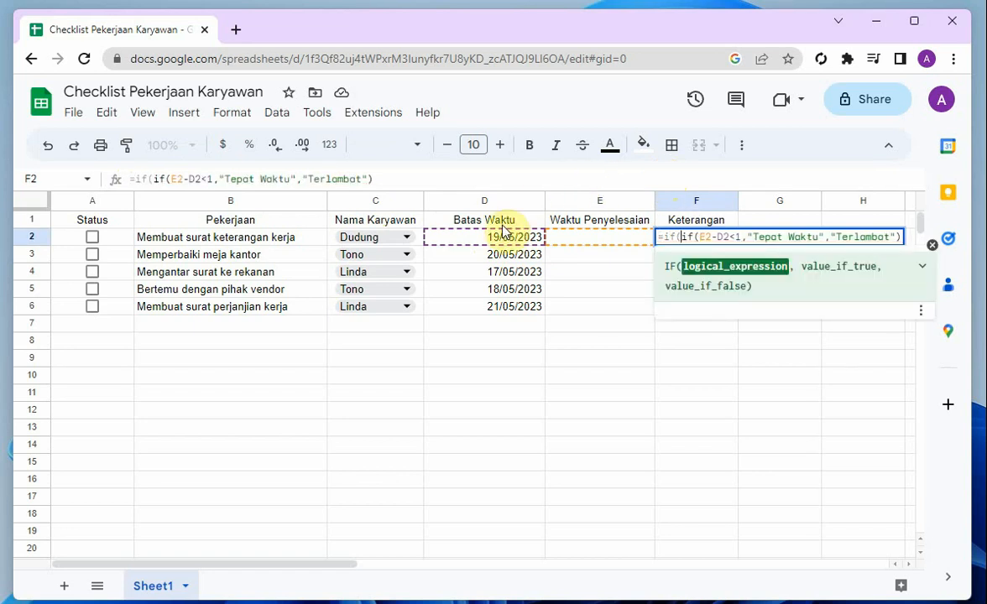
click(585, 242)
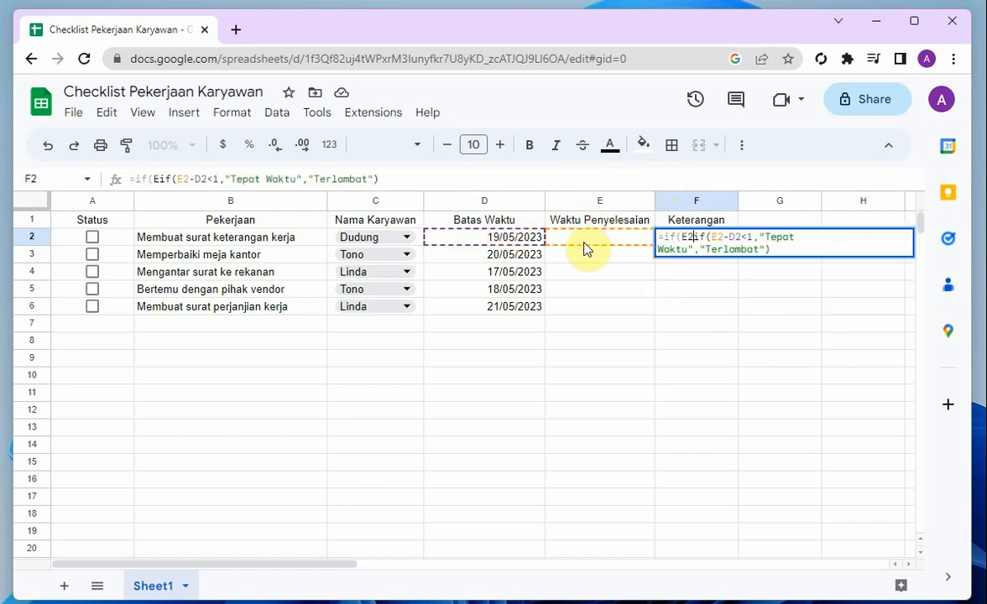
text(="")
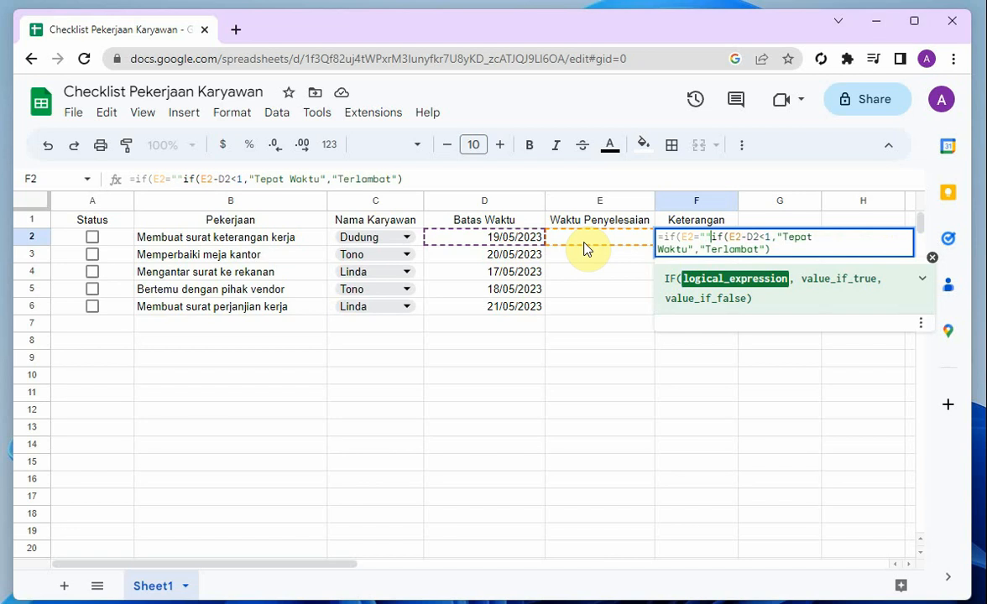
text(,"")
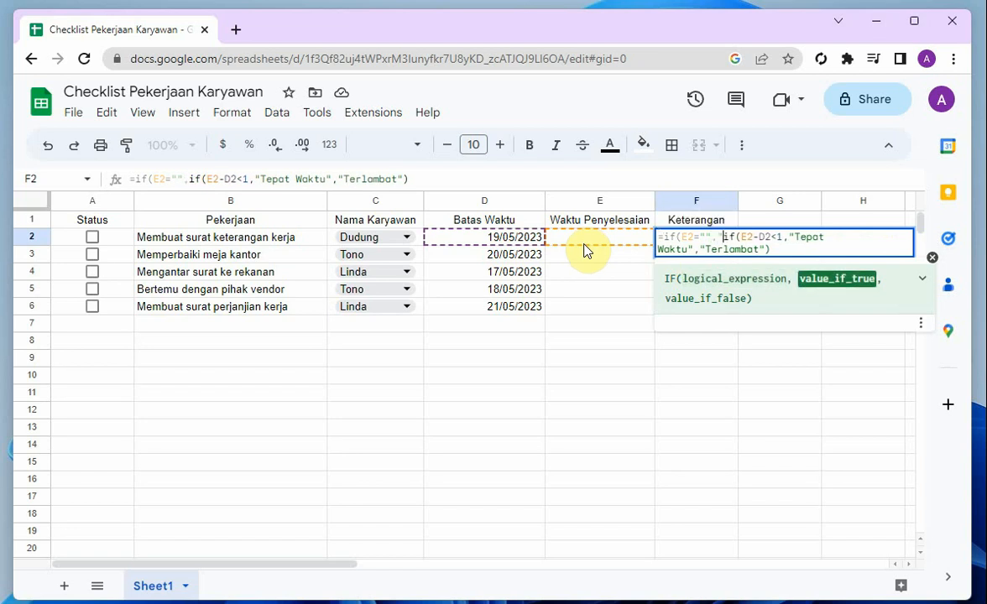
text(,)
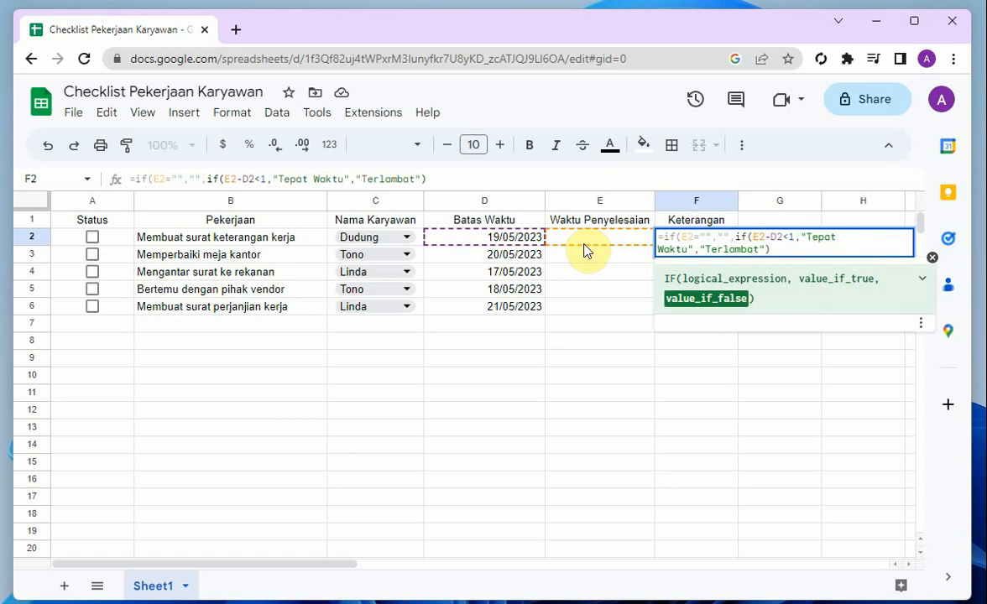
key(Return)
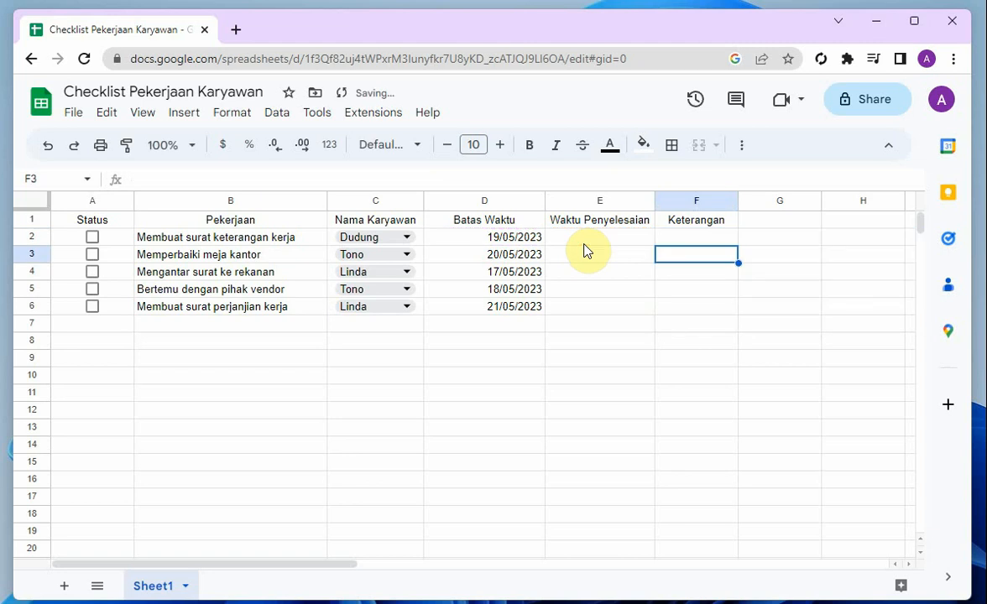
Test the F2 formula by ticking the Status checkbox in A2, and fill the formula down through F6
click(682, 238)
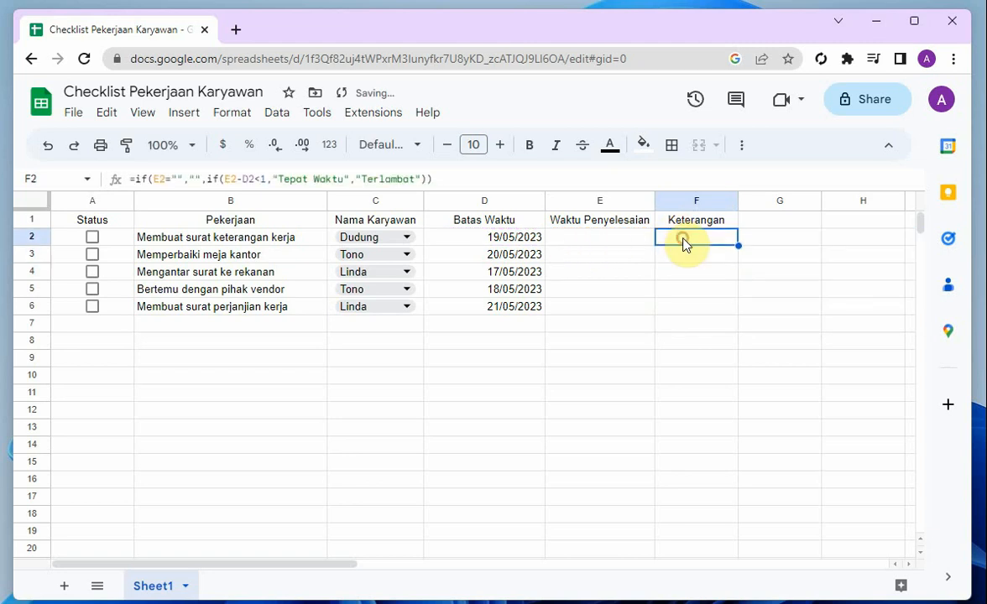
click(93, 239)
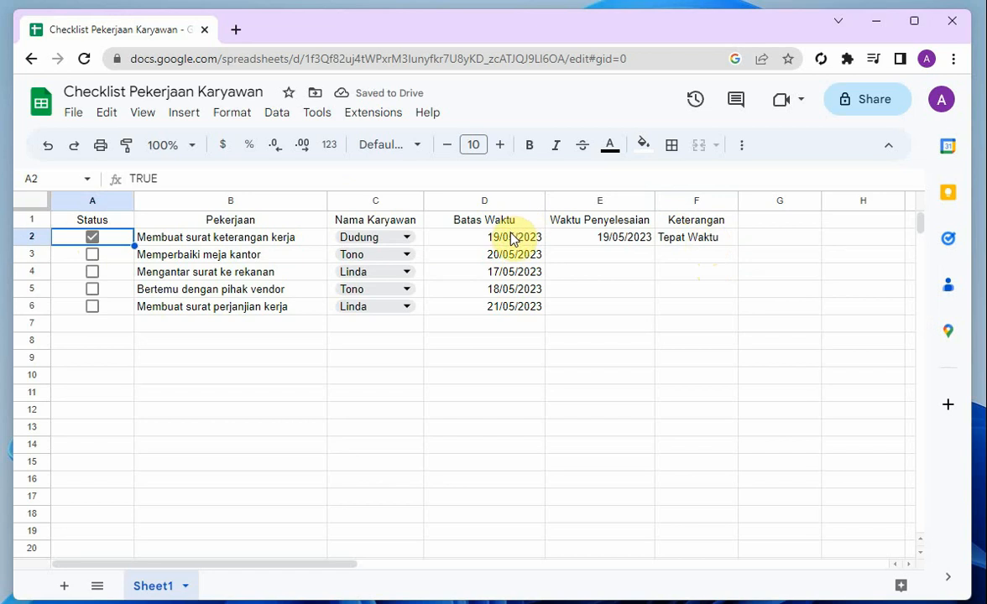
click(713, 241)
drag(737, 244, 735, 310)
Tick the Status checkboxes in A3 through A6 and check the copied Keterangan formulas in F3 through F6
click(93, 254)
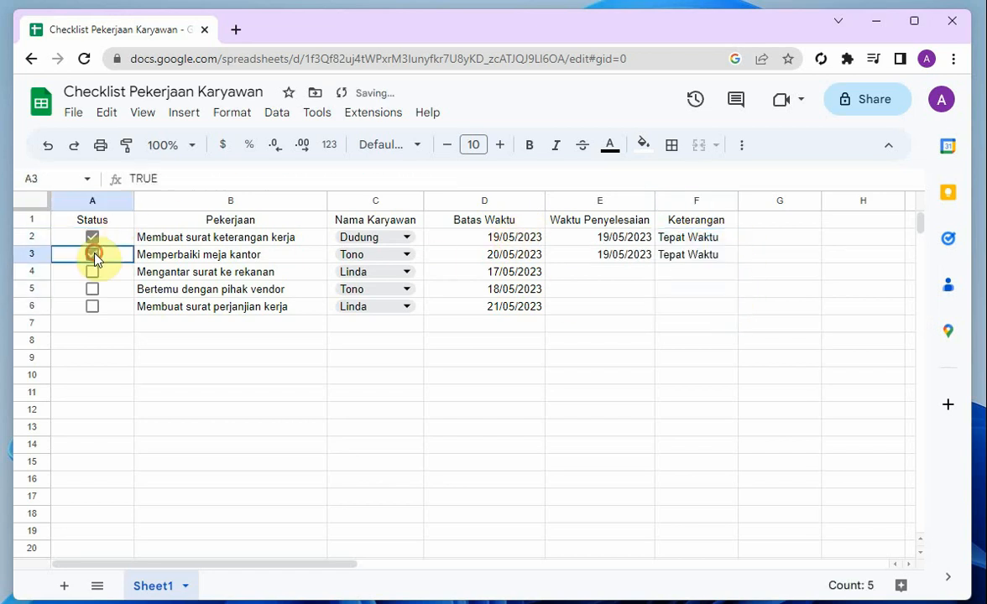
click(93, 274)
click(92, 272)
click(92, 290)
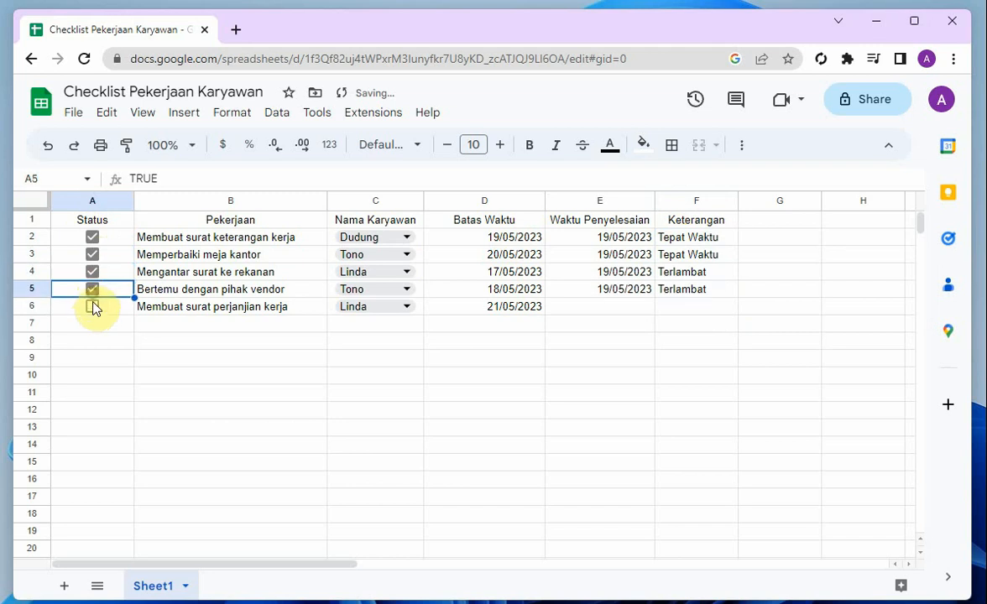
click(94, 307)
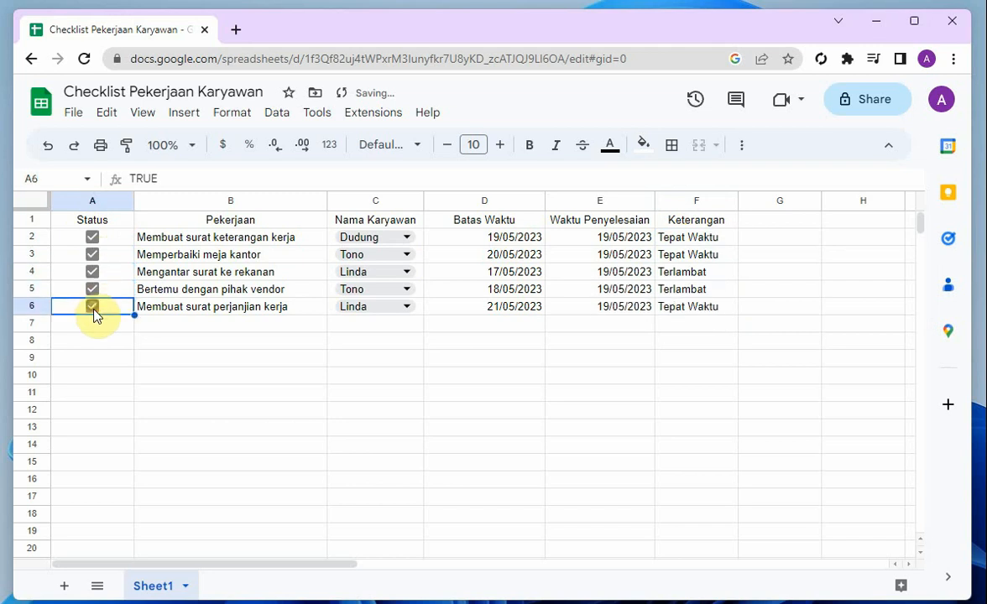
click(705, 259)
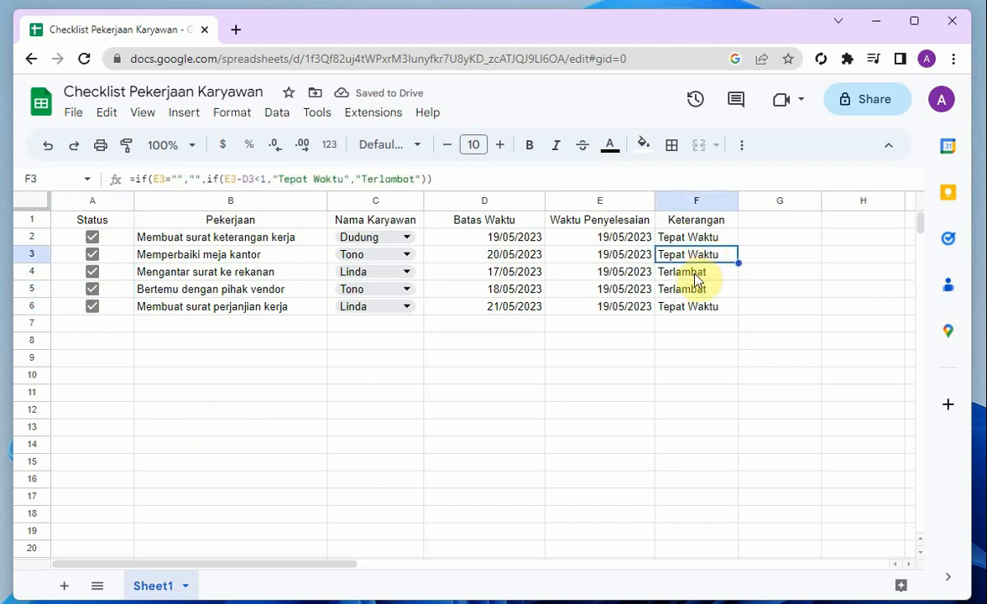
click(694, 277)
click(693, 289)
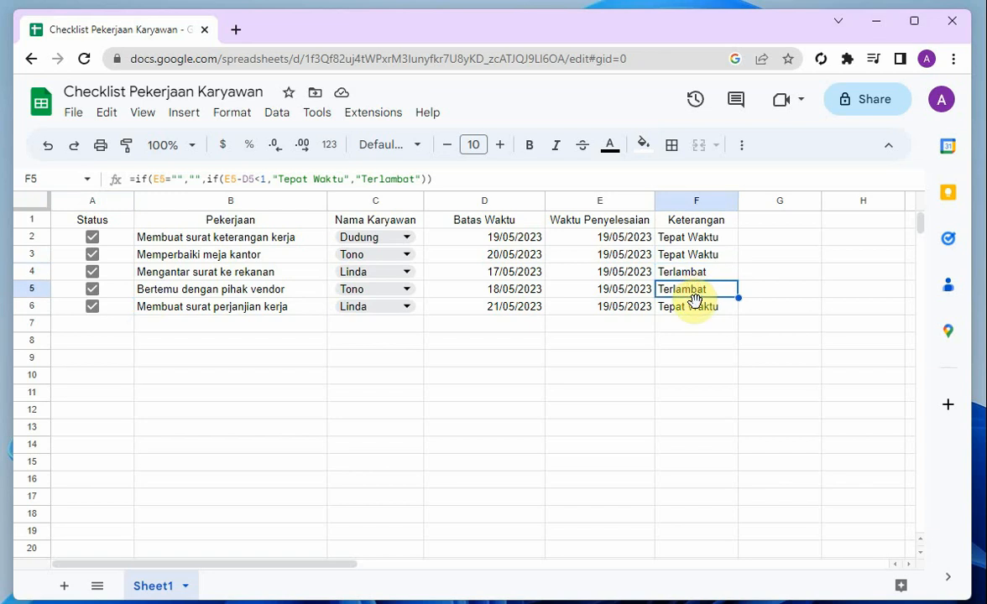
click(694, 307)
click(694, 341)
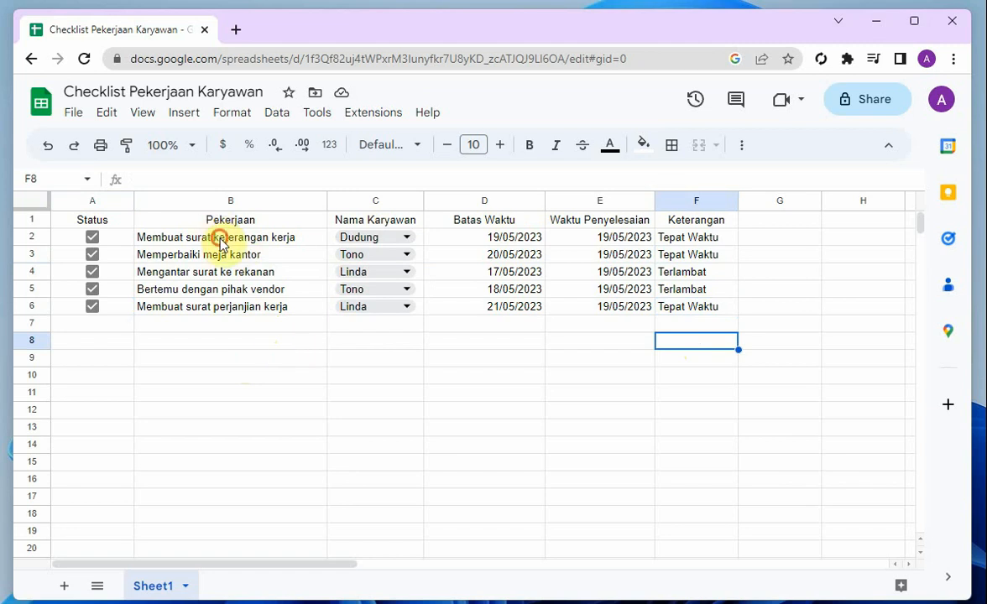
Start a conditional formatting rule on the Pekerjaan cells B2:B6 with the custom formula =A2=TRUE
drag(220, 241, 235, 304)
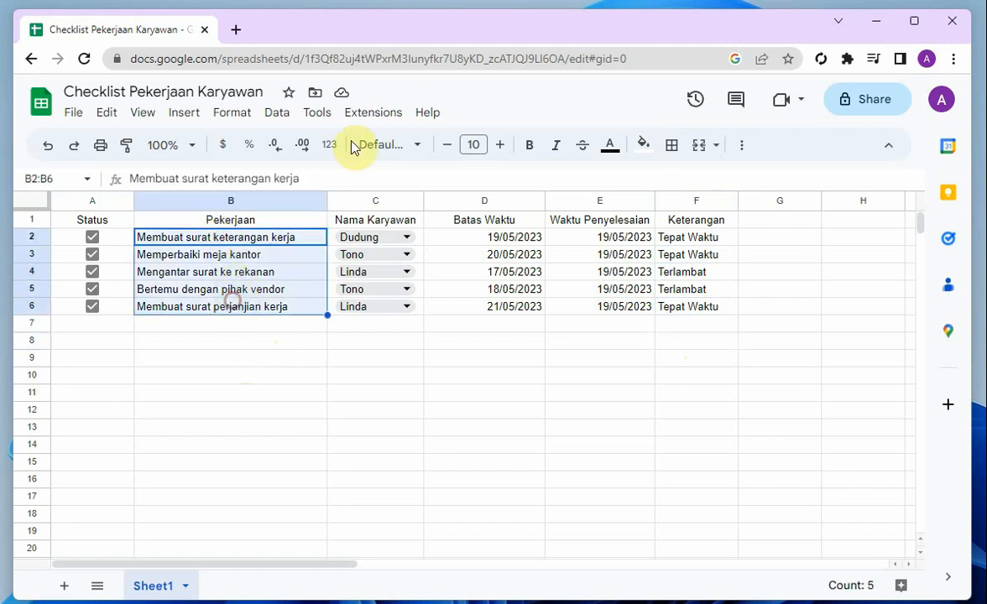
click(243, 114)
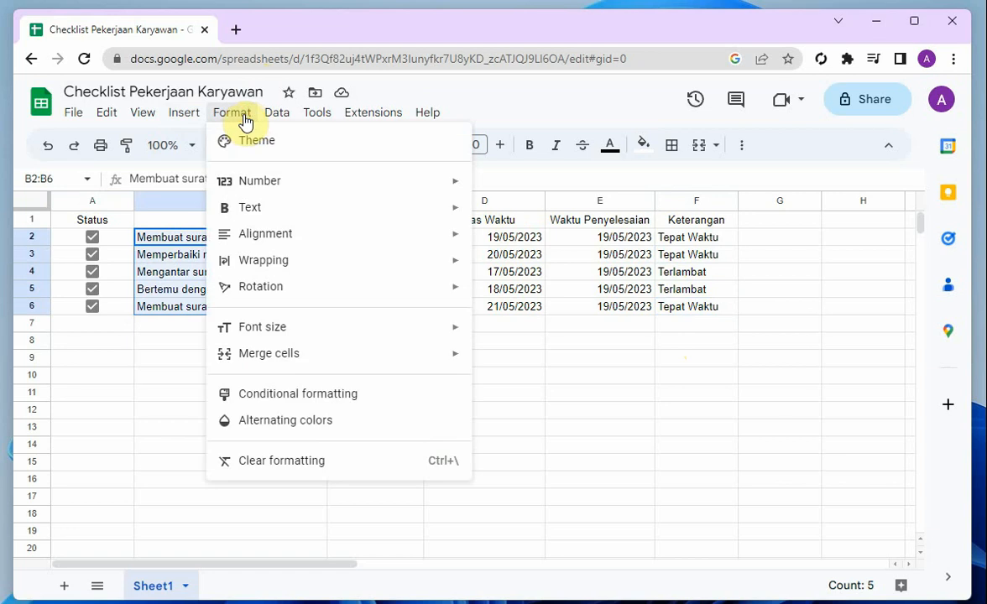
click(303, 398)
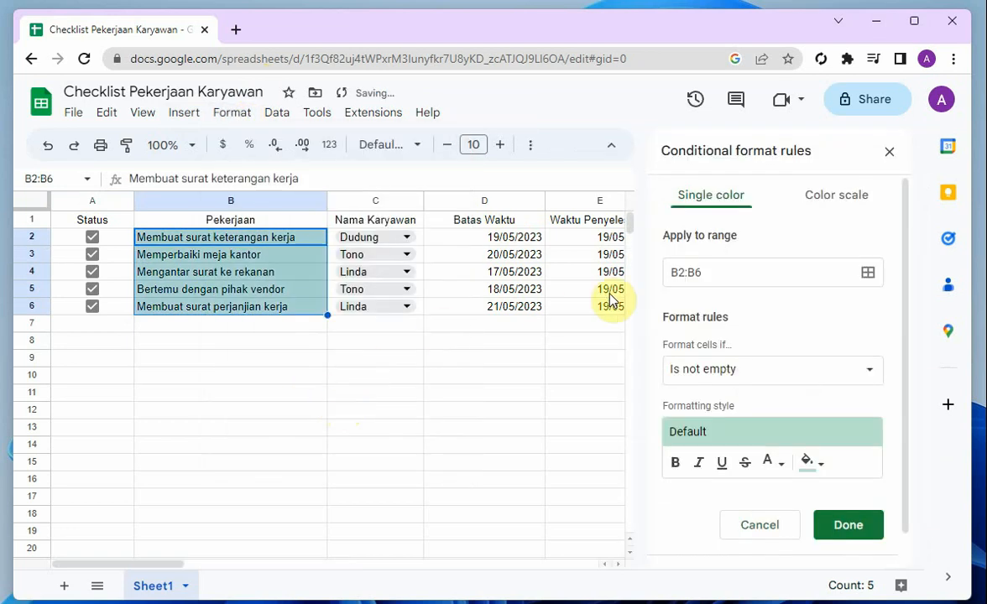
scroll(726, 349, down, 1)
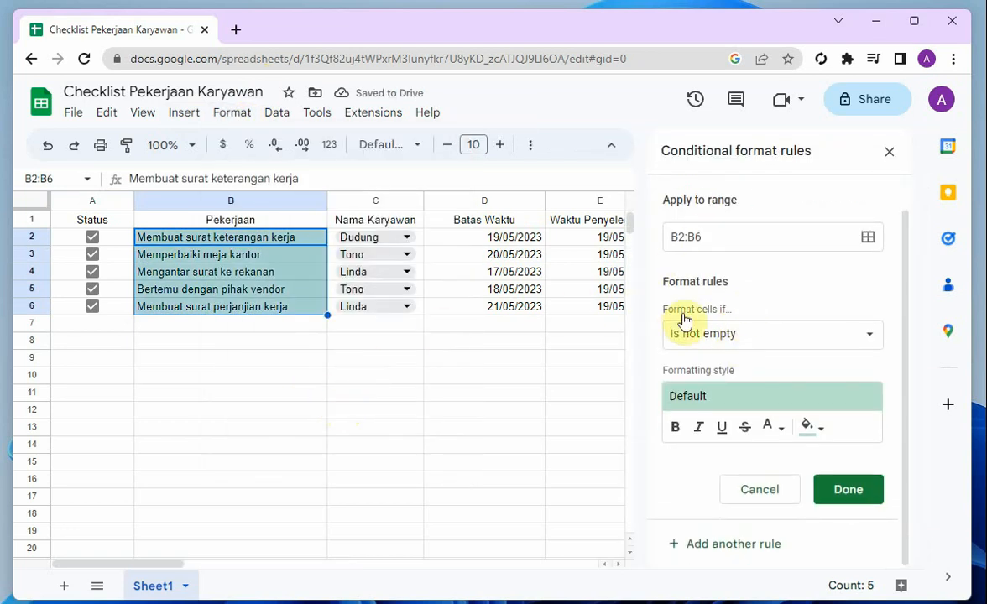
click(721, 338)
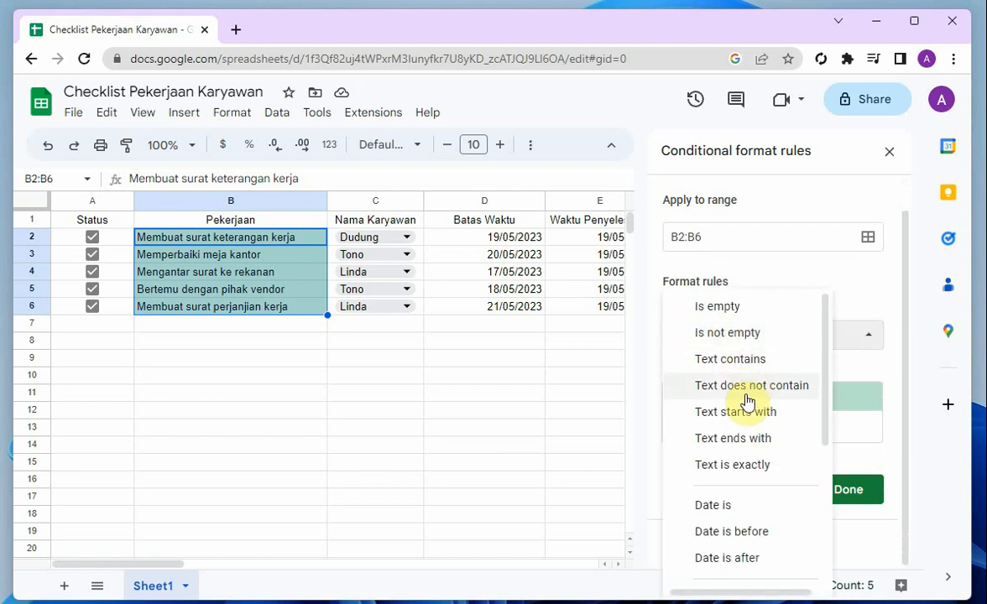
scroll(755, 474, down, 3)
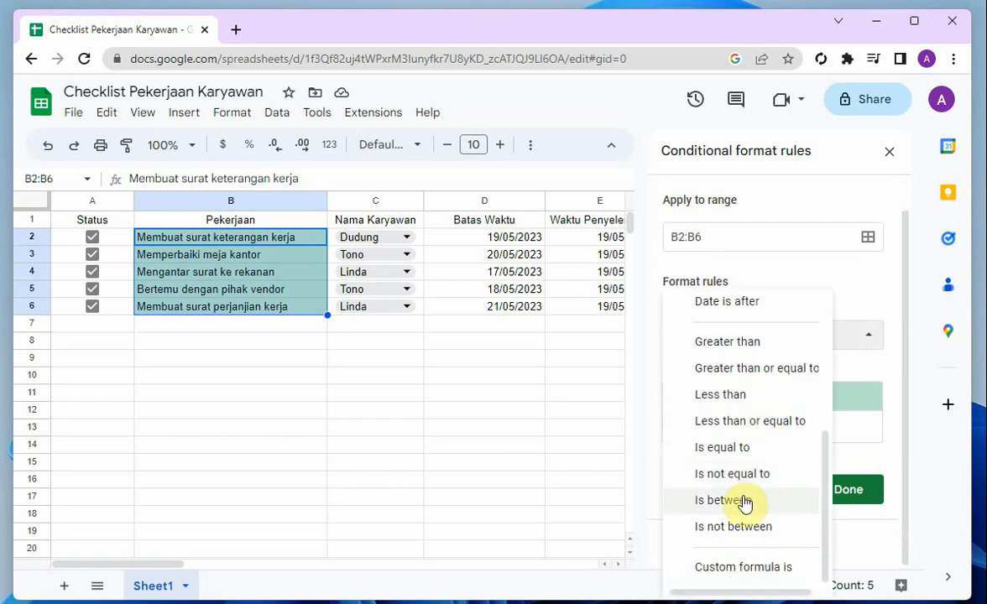
click(741, 567)
click(712, 371)
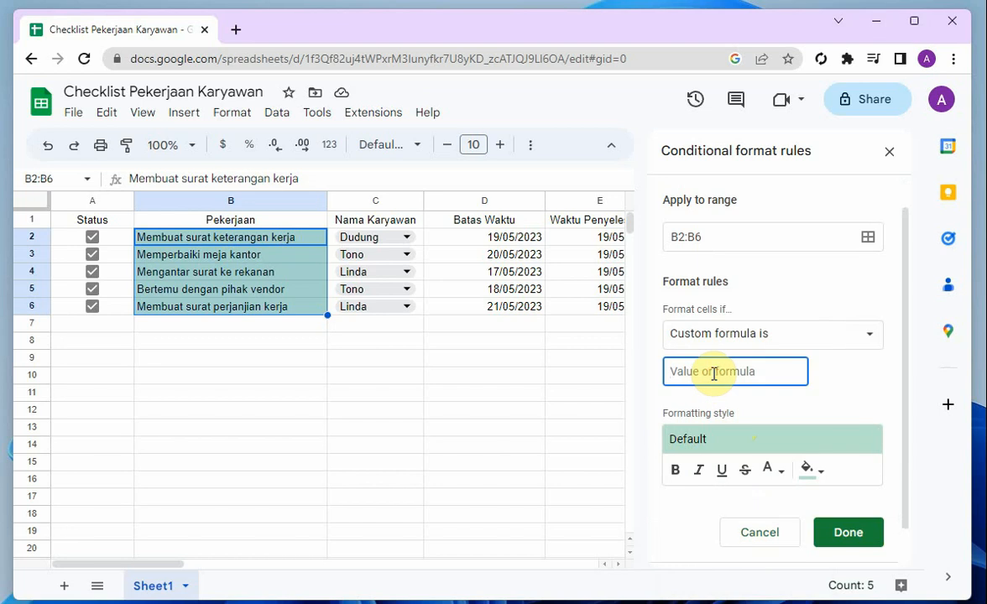
text(=)
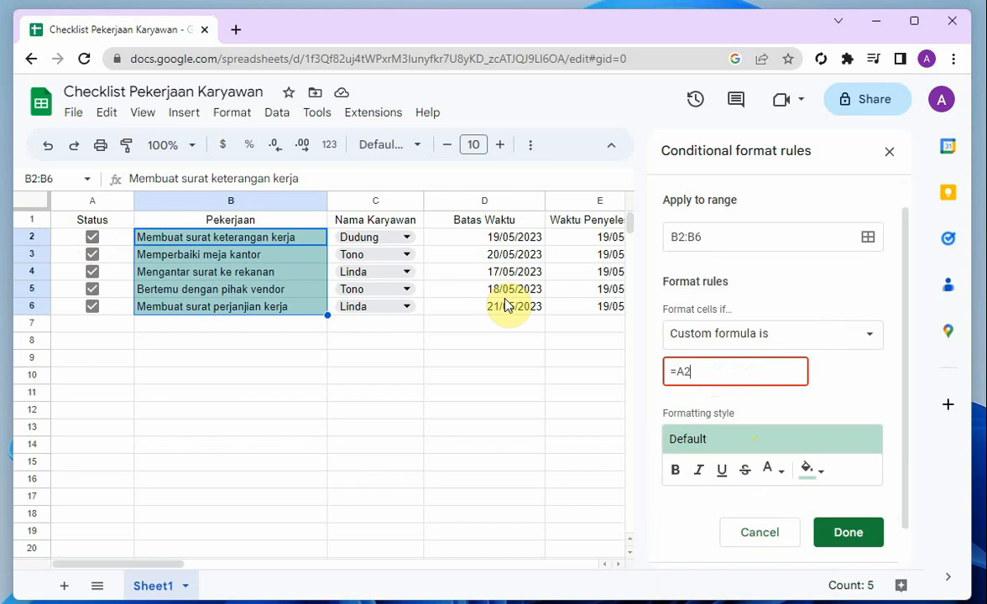
text(A2=TRUE)
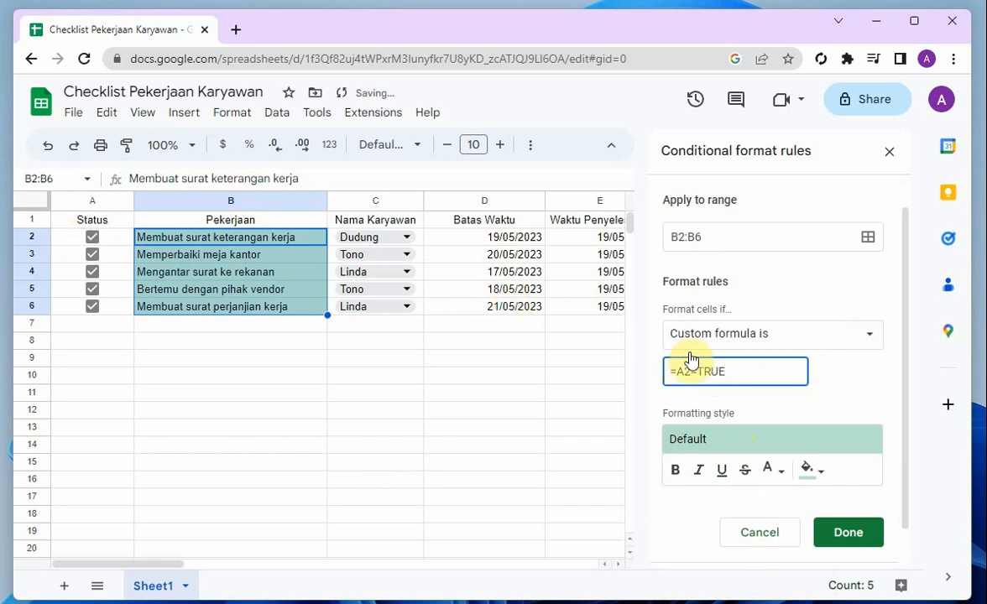
Give the conditional formatting rule a light gray fill with strikethrough text, save it and close the rules
scroll(801, 419, down, 1)
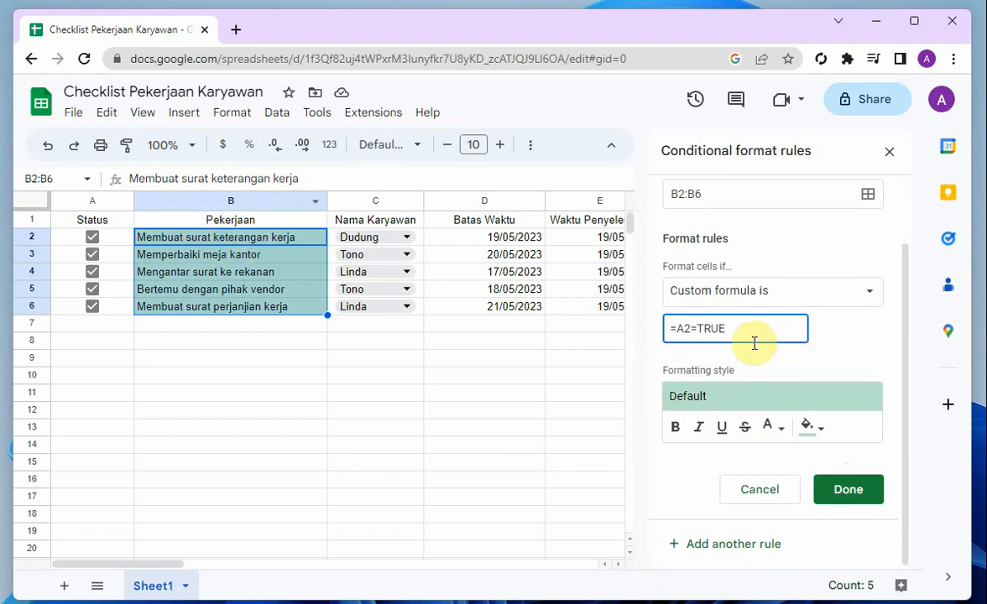
click(804, 429)
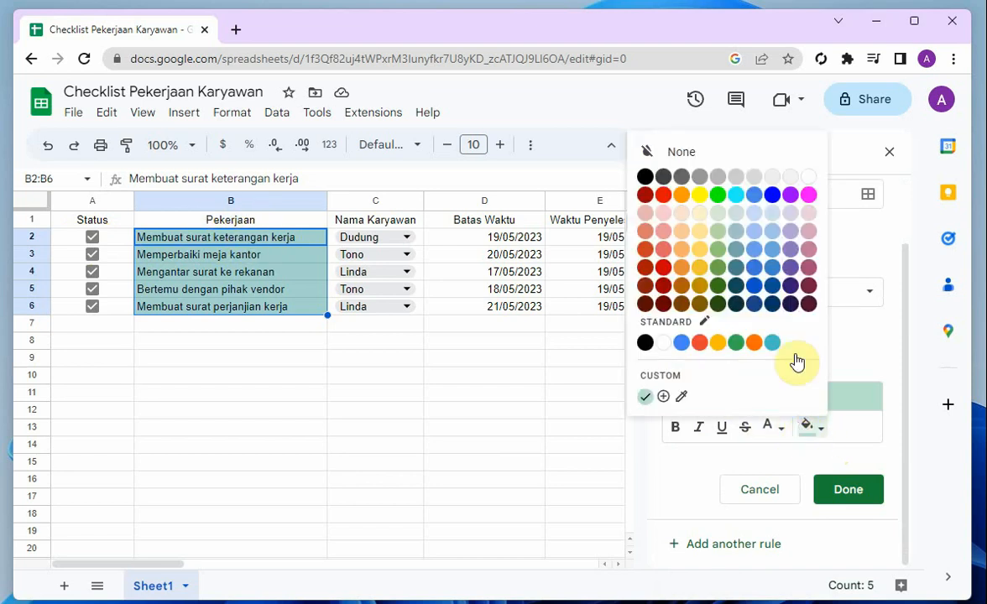
click(752, 179)
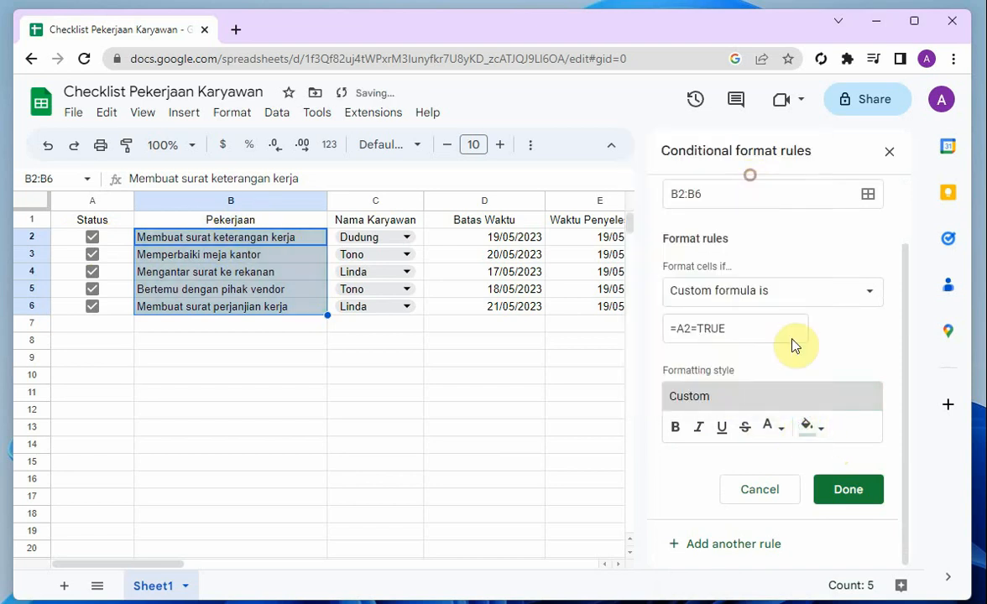
click(744, 426)
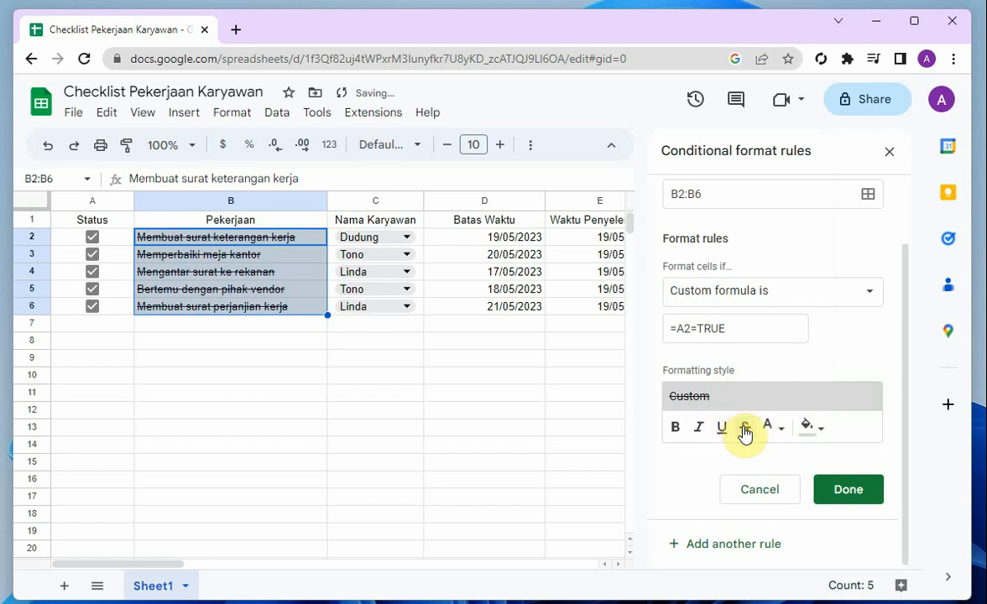
click(849, 492)
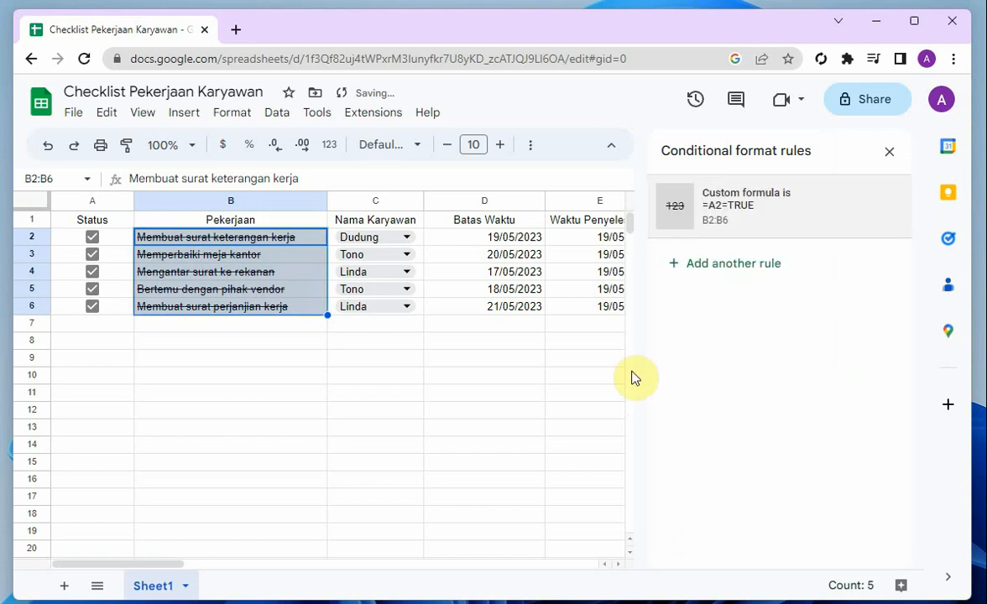
click(887, 156)
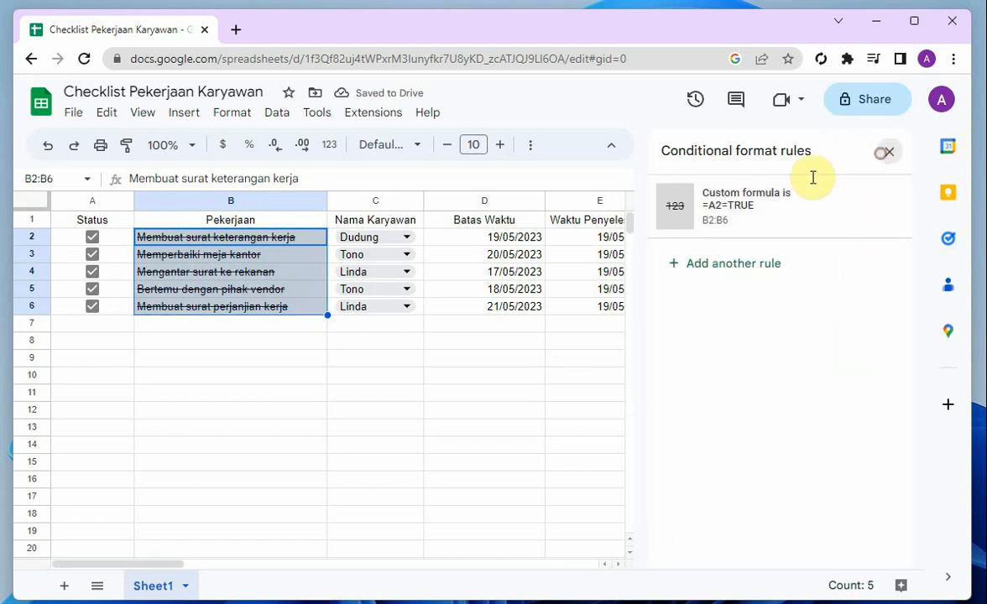
Untick all Status checkboxes from A2 through A6 to test the conditional formatting on the Pekerjaan entries
click(225, 428)
click(92, 237)
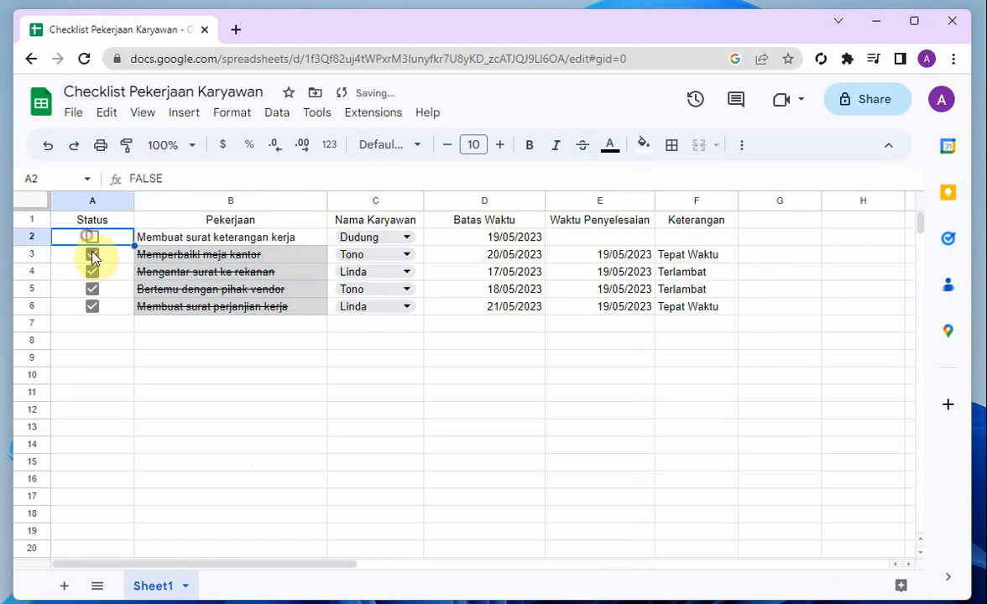
click(93, 254)
click(92, 272)
click(93, 289)
click(93, 306)
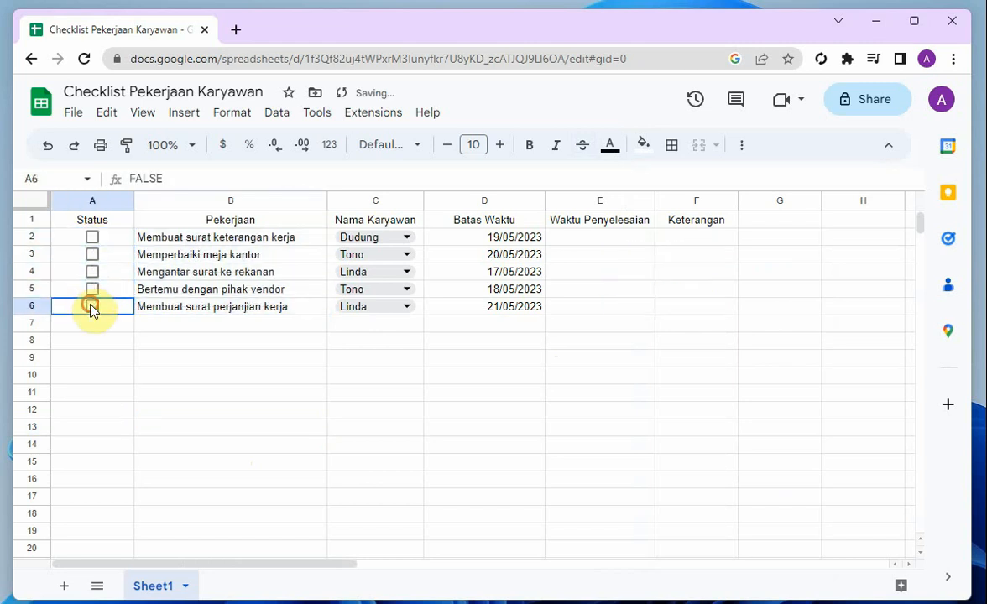
click(200, 359)
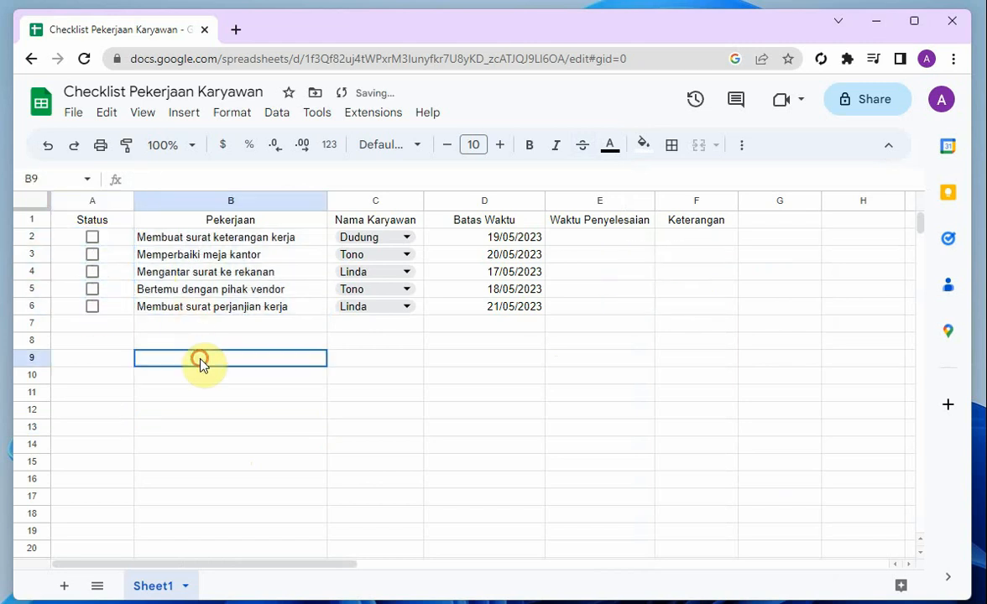
Tick all Status checkboxes from A2 through A6 again
click(94, 253)
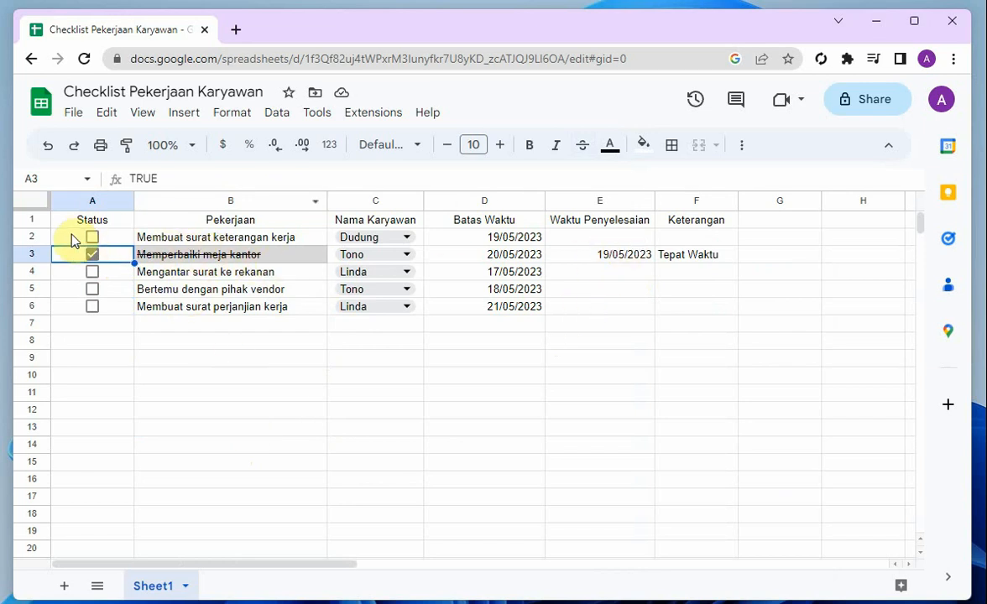
click(93, 237)
click(92, 272)
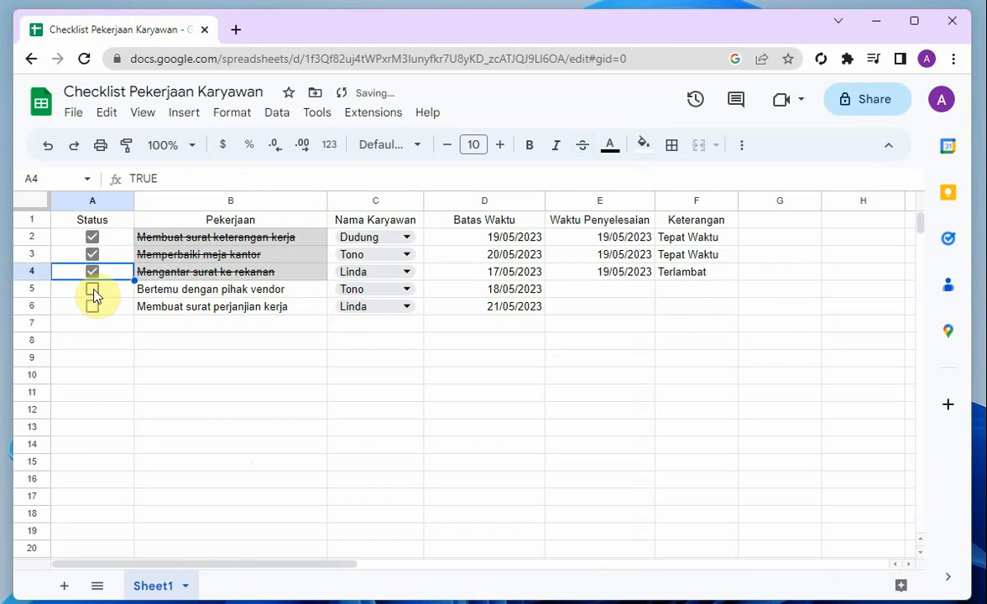
click(92, 289)
click(93, 307)
Start a conditional formatting rule on the Keterangan cells F2:F6 for text containing Tepat Waktu
drag(700, 239, 701, 304)
click(216, 114)
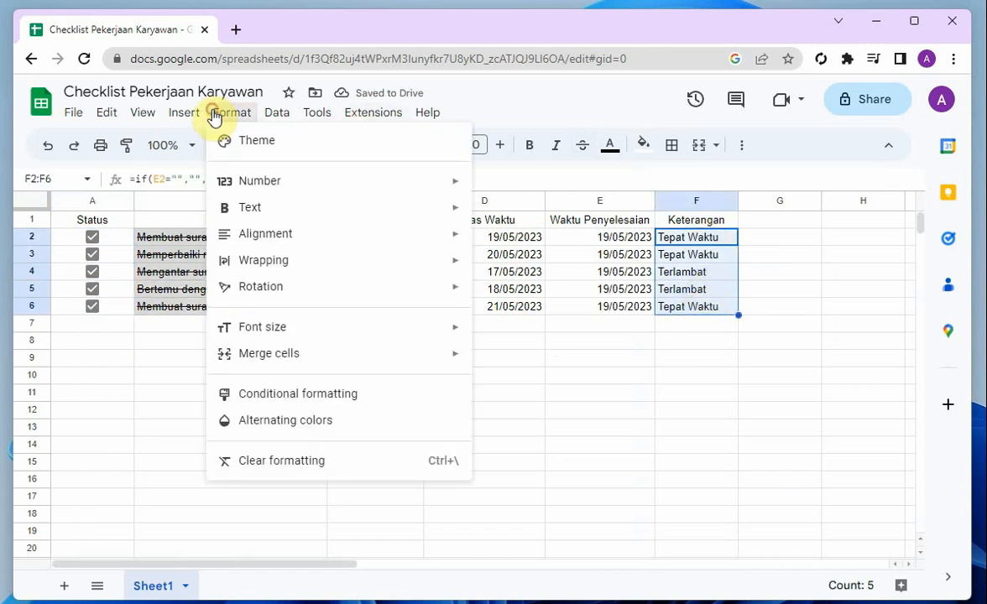
click(290, 392)
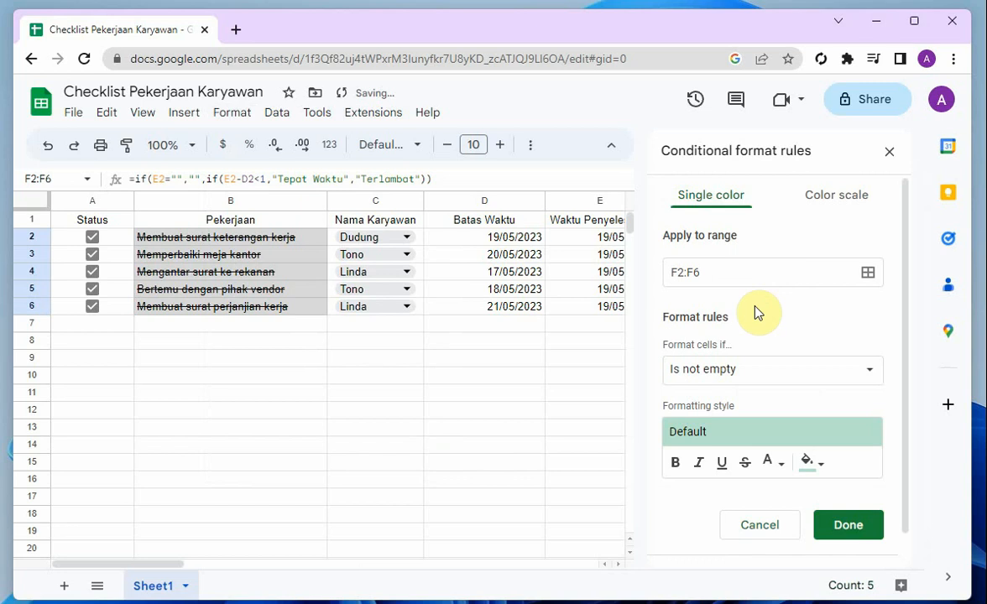
click(740, 382)
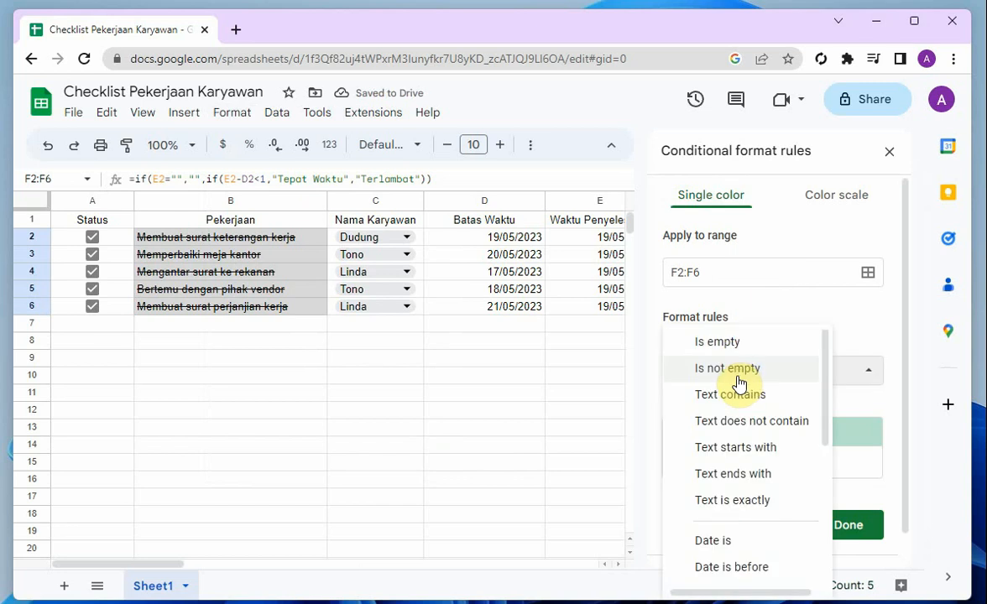
click(747, 396)
click(726, 407)
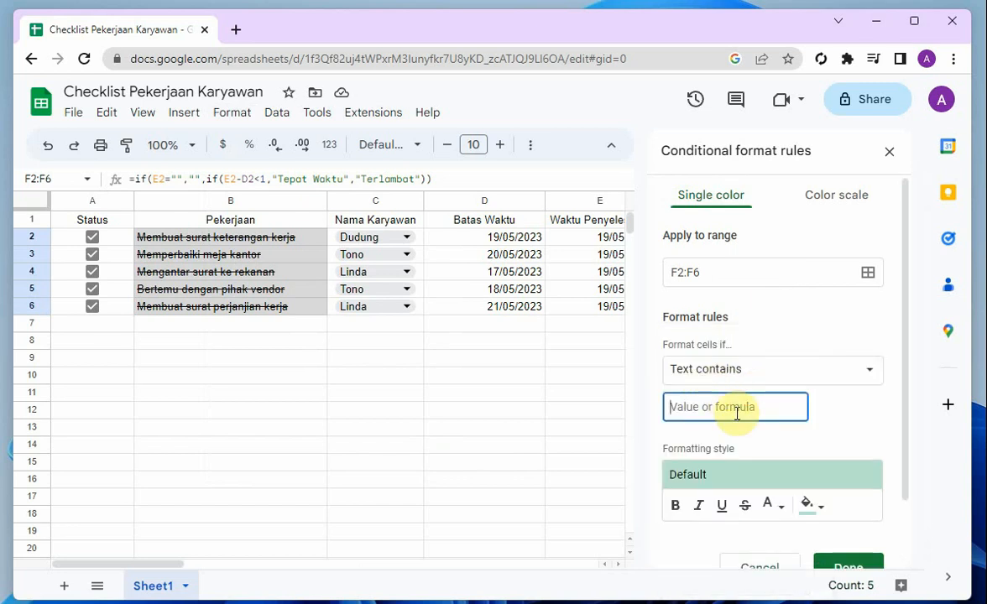
text(Tepat Waktu)
Give the Tepat Waktu rule a bright green fill and save it
scroll(737, 411, down, 1)
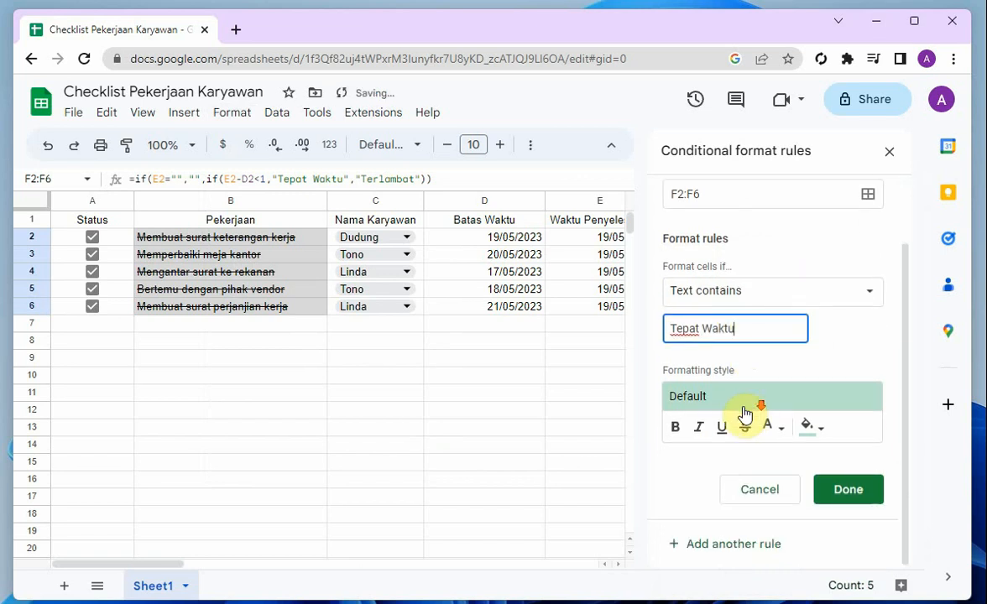
click(808, 427)
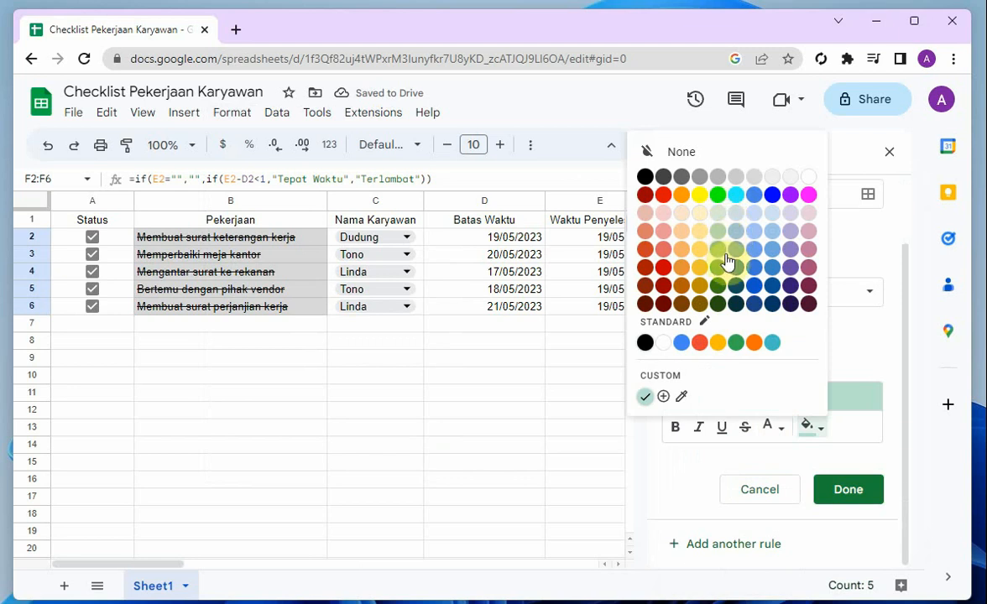
click(727, 196)
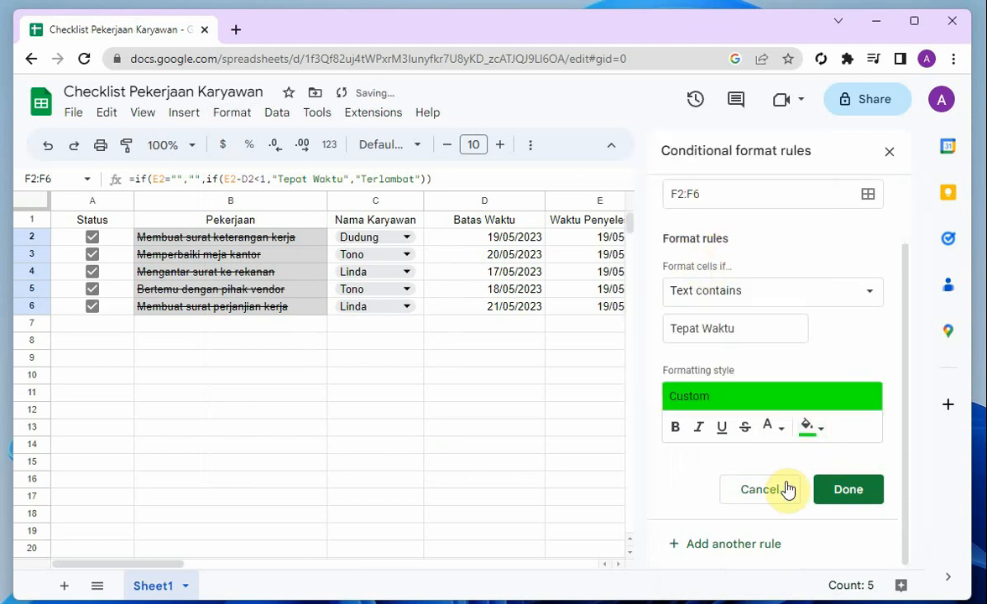
click(856, 501)
Add another conditional formatting rule on F2:F6 for text containing Terlambat
click(760, 263)
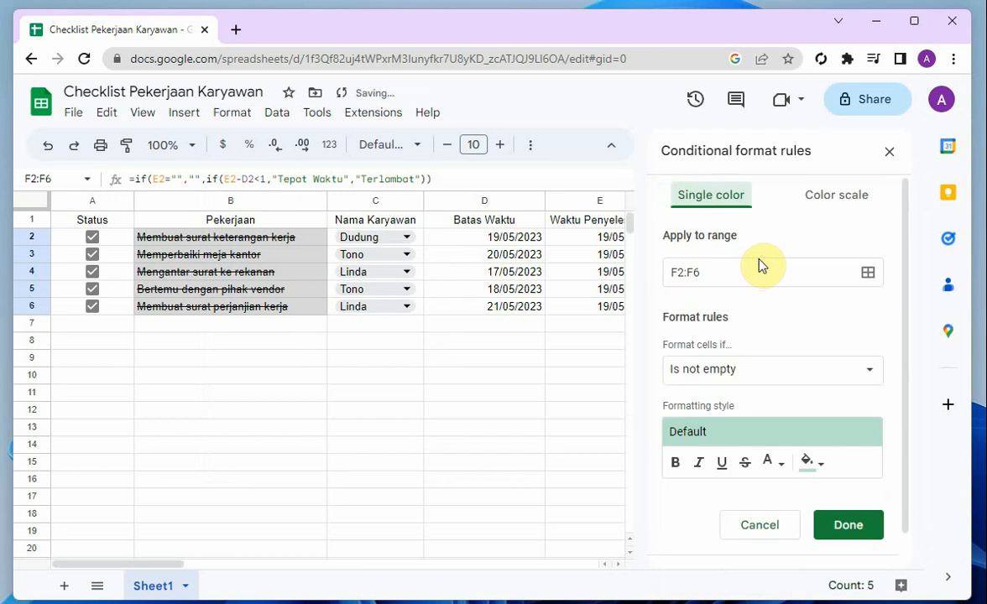
scroll(730, 369, down, 1)
click(741, 334)
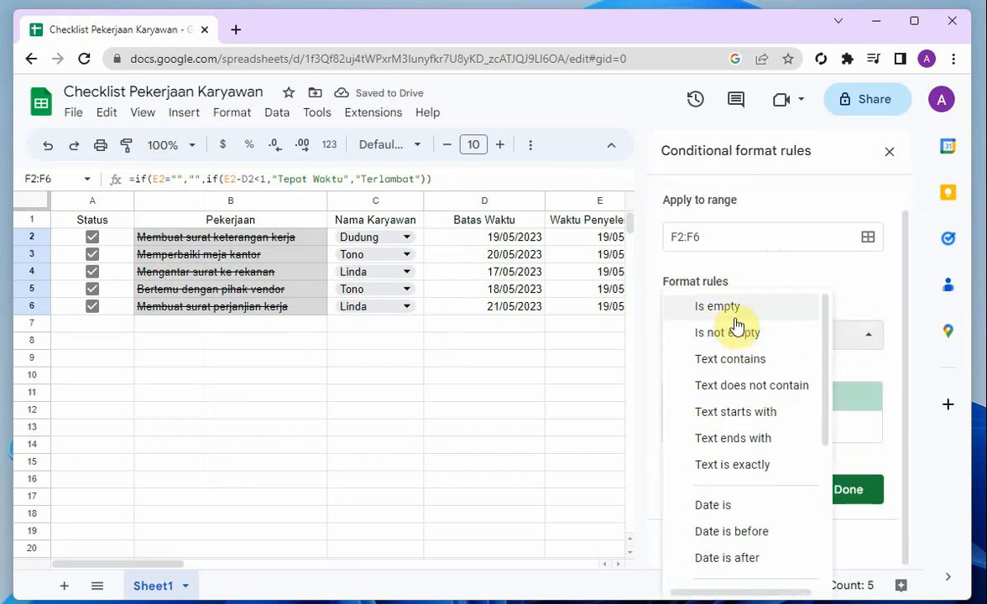
click(752, 361)
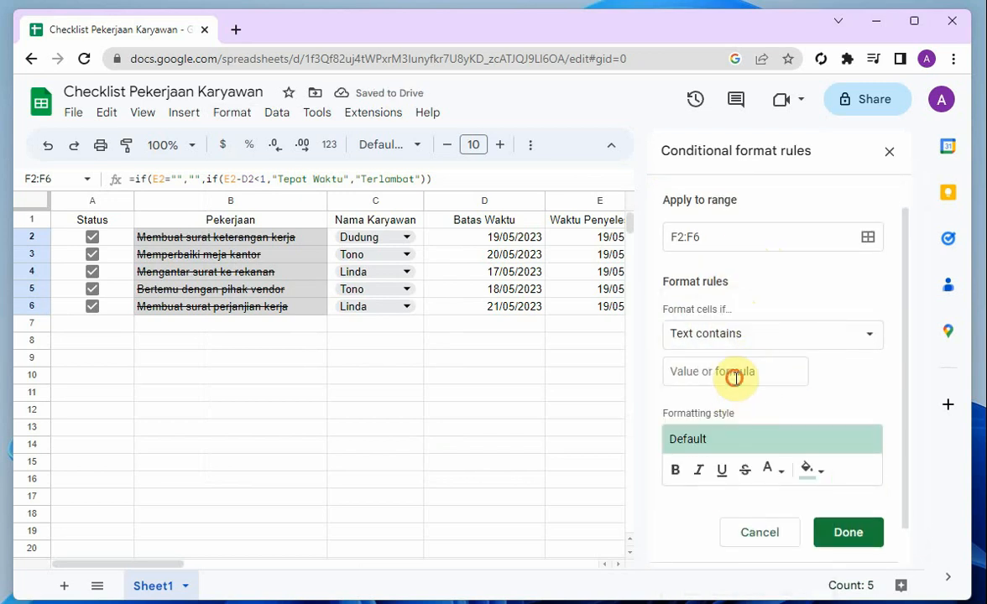
click(736, 379)
text(Terlambat)
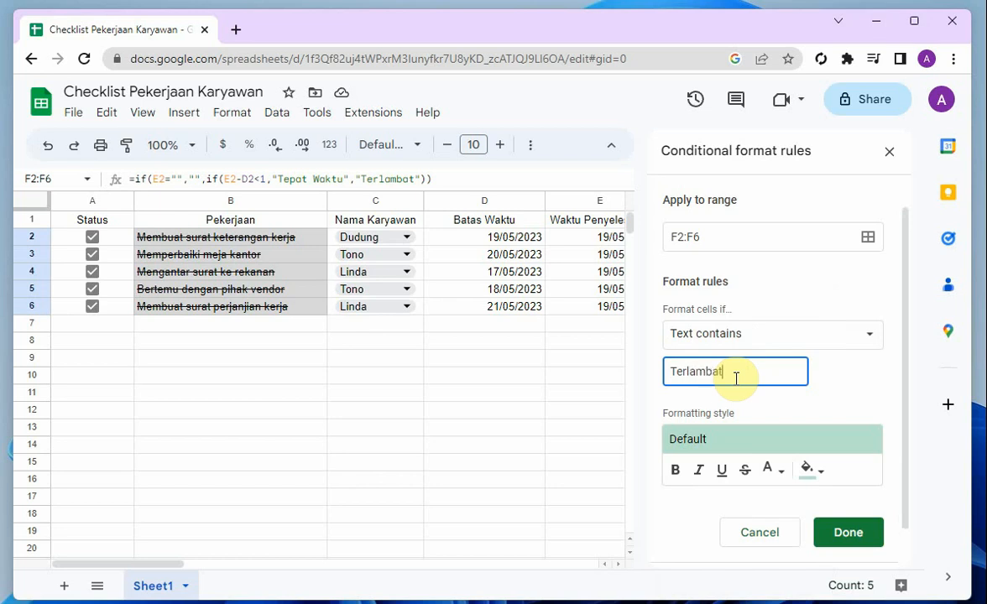
Give the Terlambat rule a red fill, save it and close the conditional format rules
scroll(764, 408, down, 1)
click(808, 427)
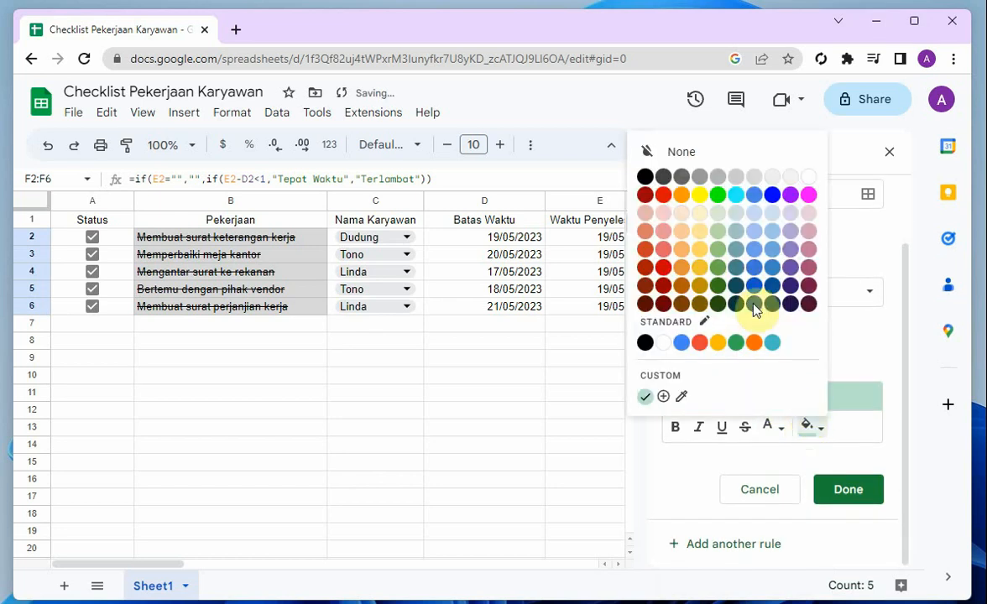
click(663, 195)
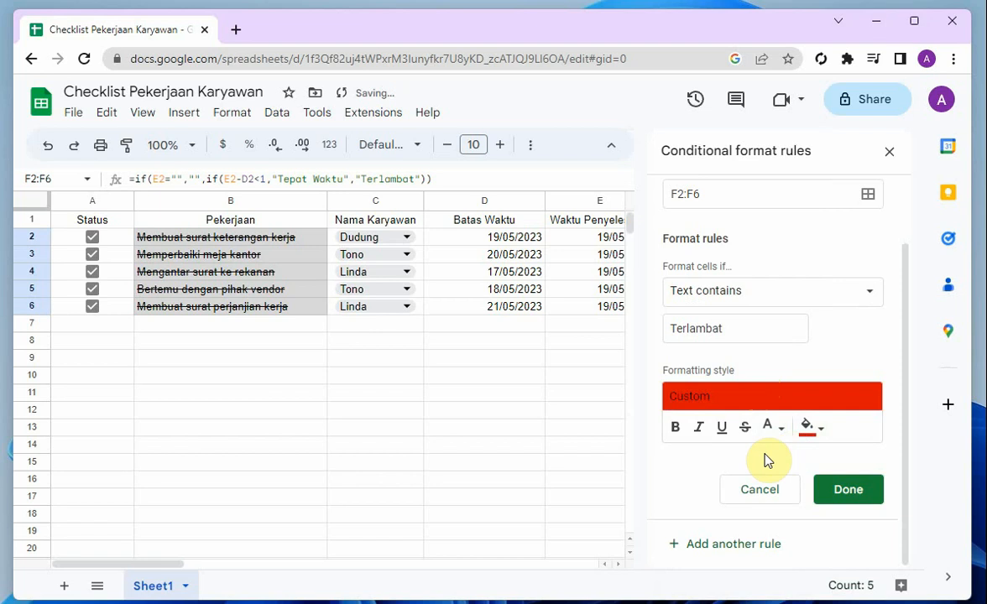
click(848, 489)
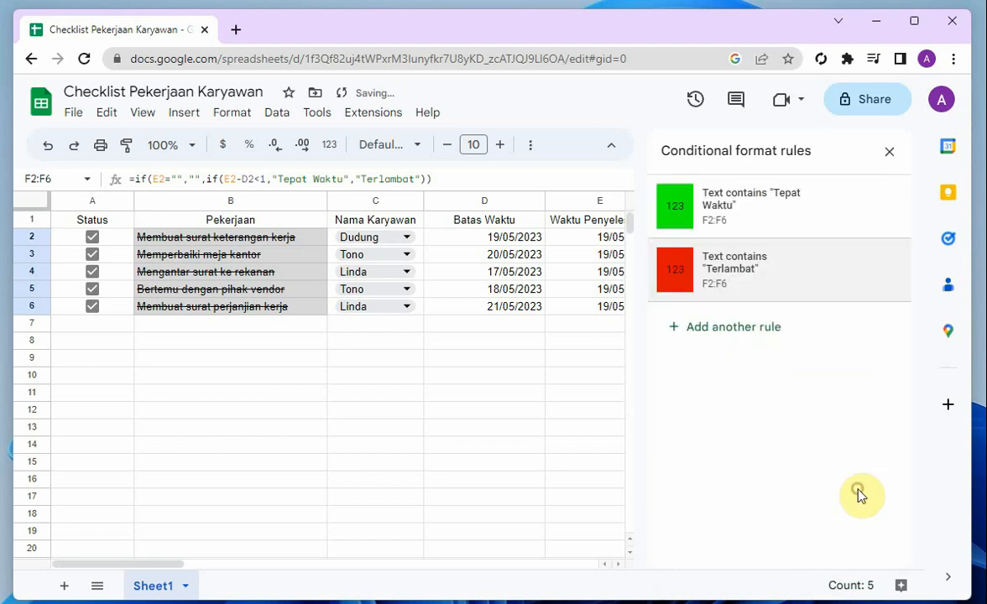
click(890, 153)
click(528, 392)
click(759, 376)
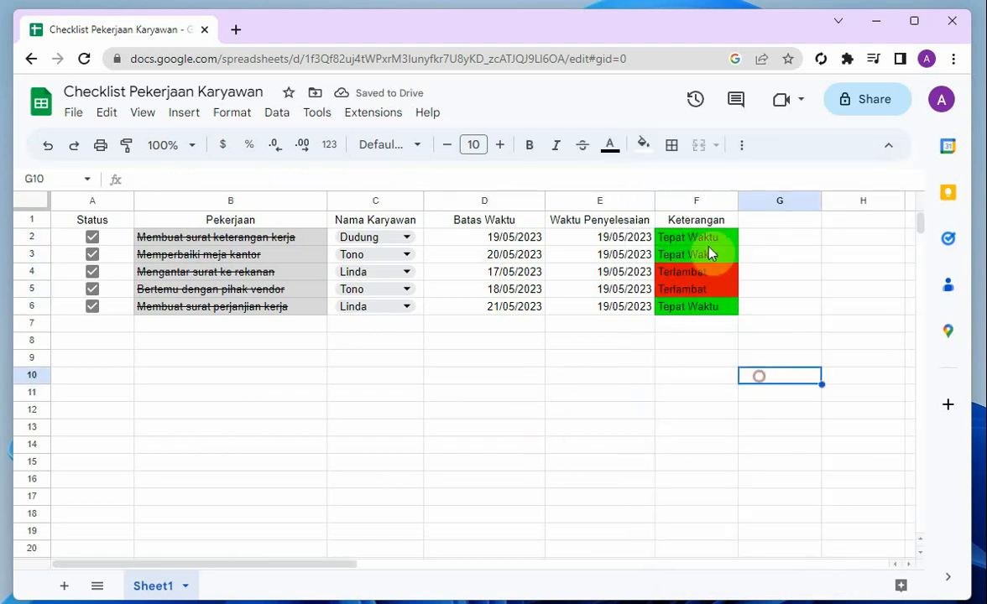
click(742, 364)
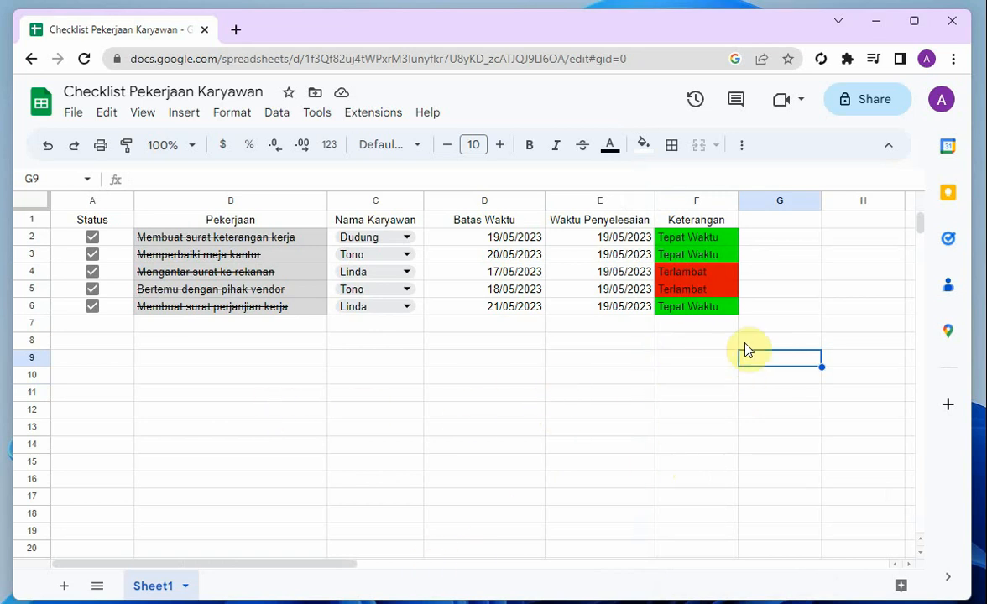
click(836, 223)
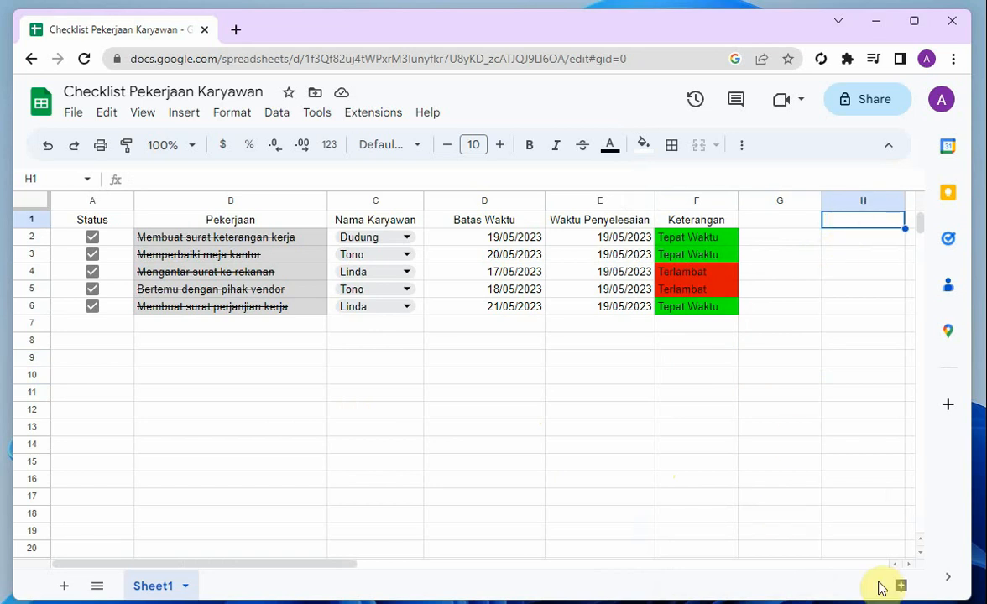
drag(338, 564, 380, 563)
click(851, 244)
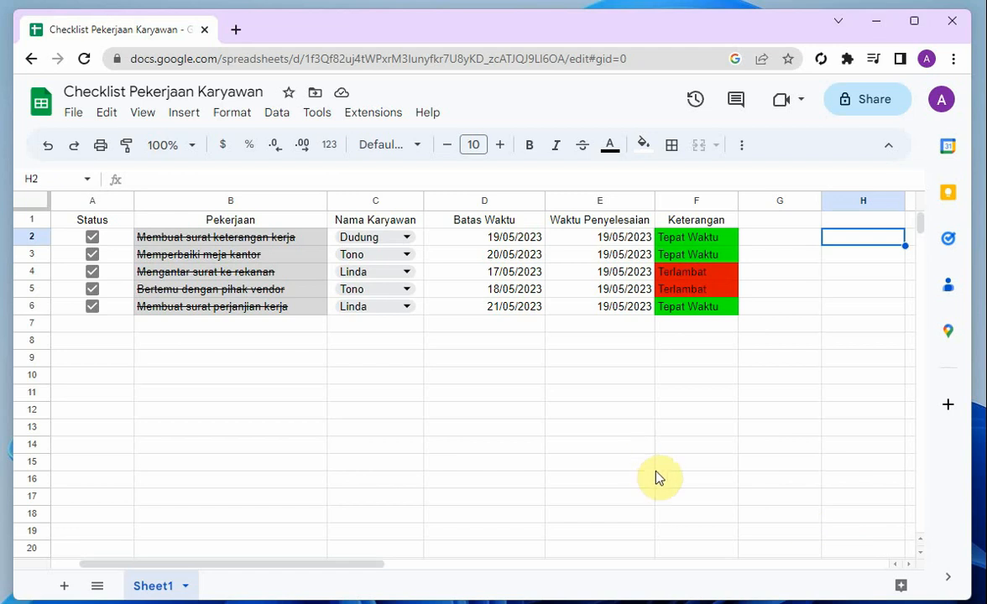
Set the sheet zoom to 150% and select cell H1 beside the checklist table
click(183, 146)
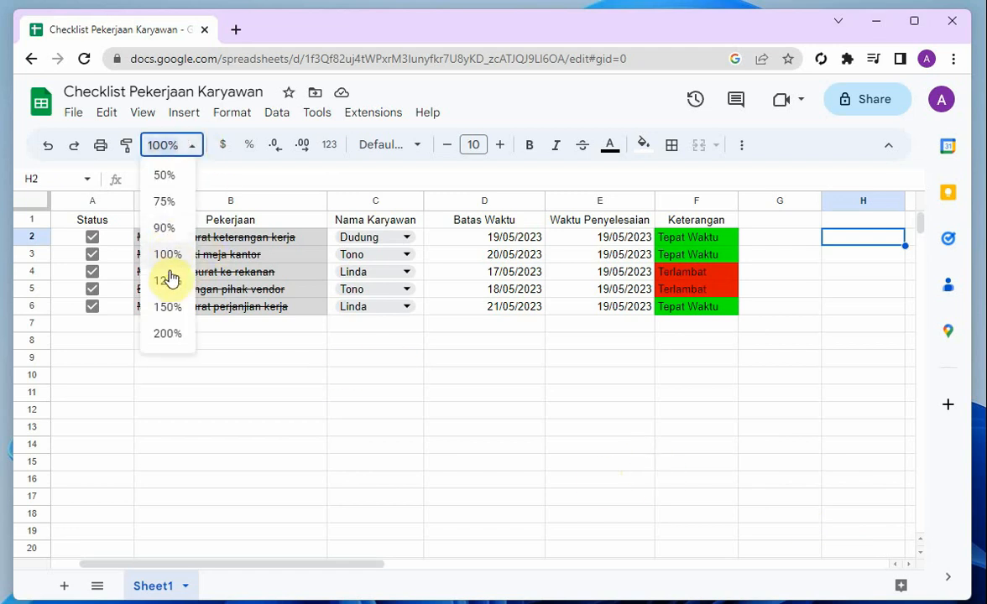
click(174, 307)
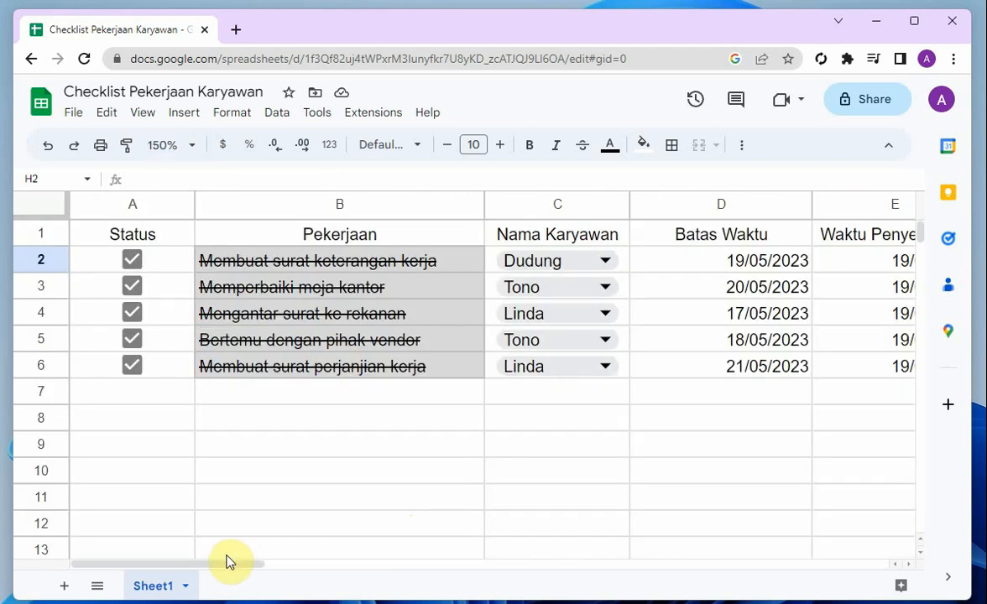
drag(185, 561, 403, 589)
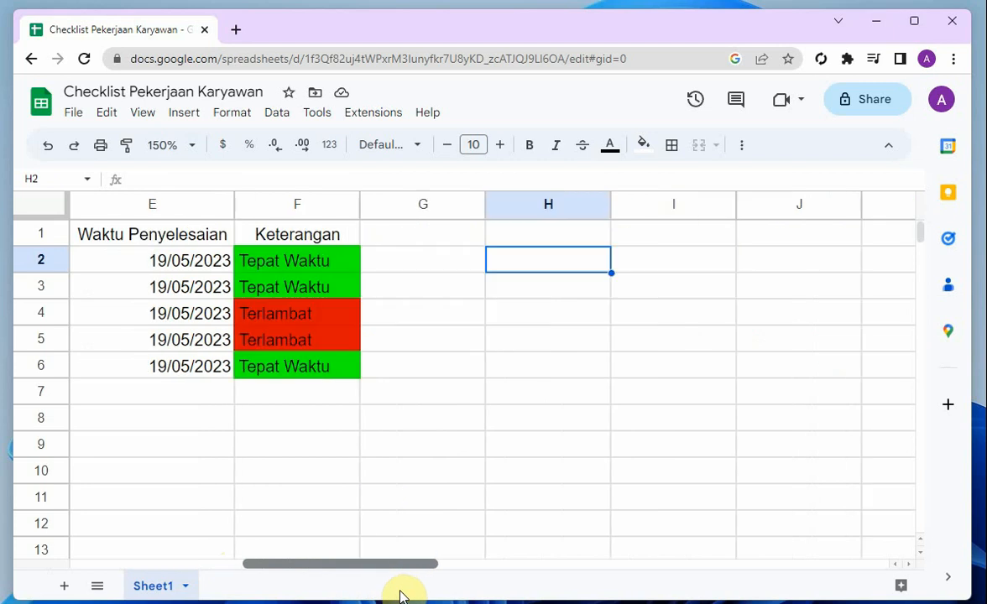
click(544, 241)
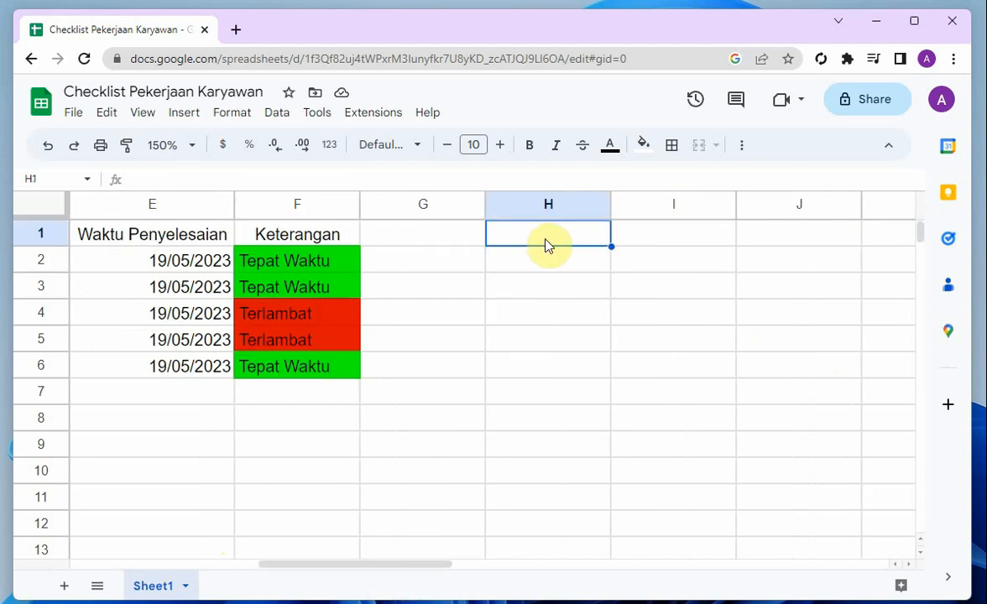
text(Jumlah)
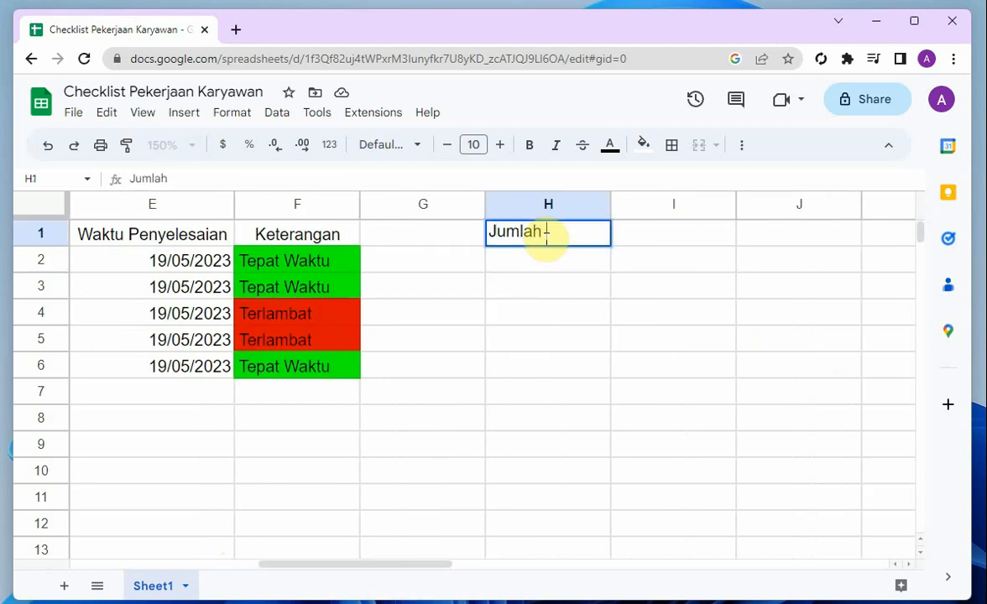
key(BackSpace)
key(BackSpace)
key(BackSpace)
key(BackSpace)
key(BackSpace)
key(BackSpace)
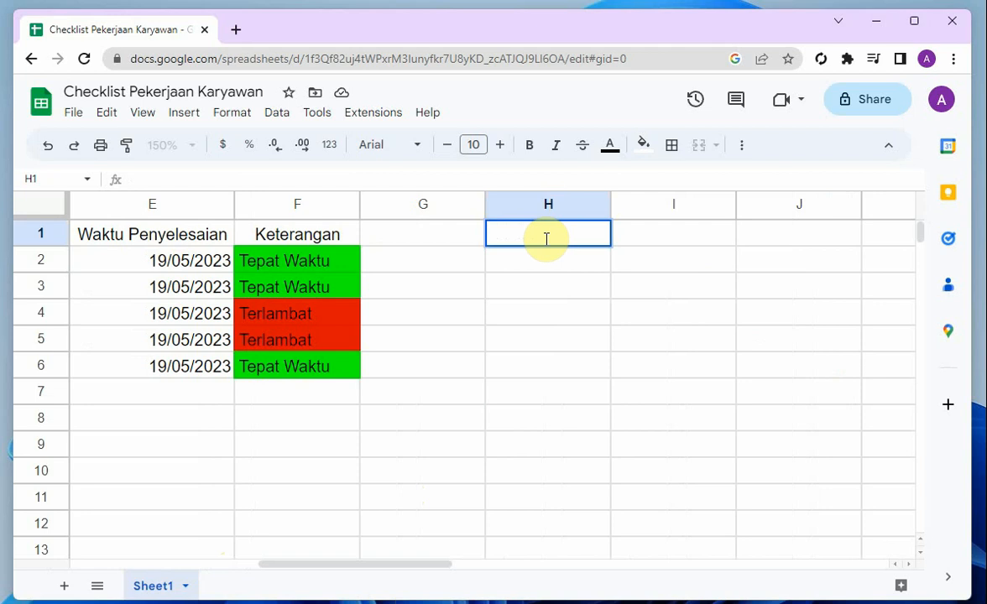
Enter the label Progress pekerjaan in H1 and widen column H to fit it
text(Progress pek)
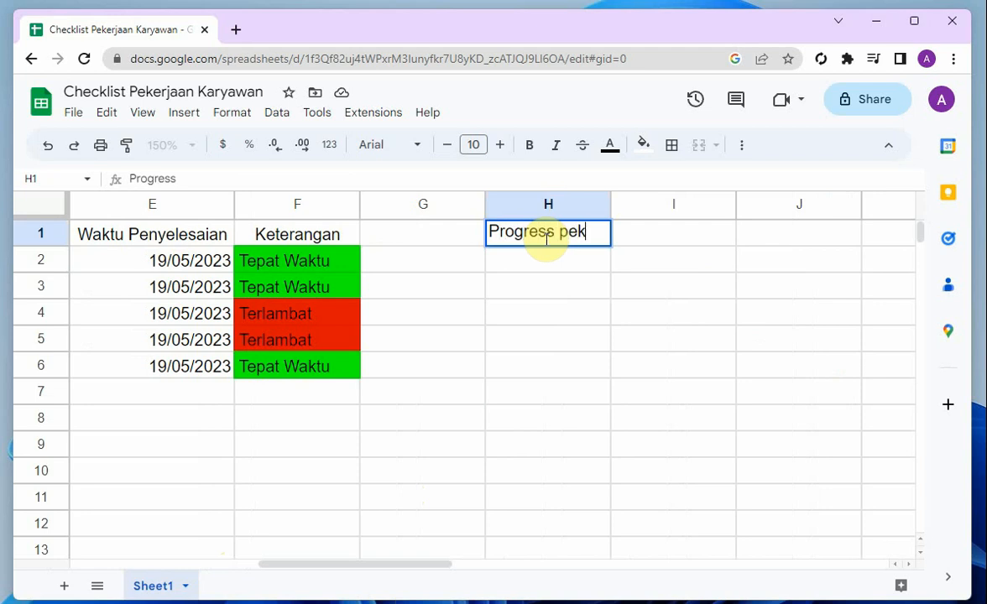
text(erjaan)
key(Tab)
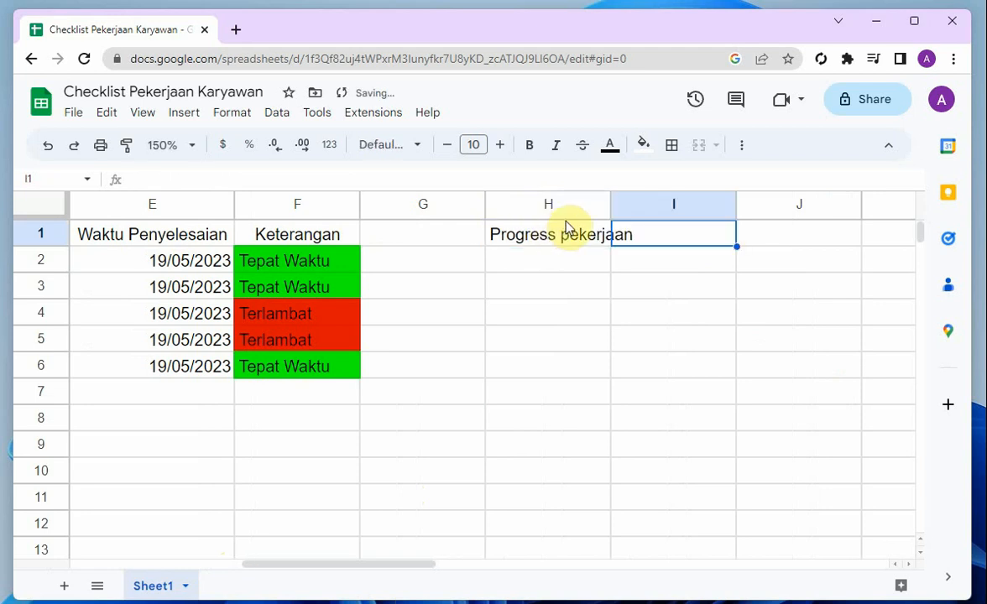
drag(609, 210, 653, 214)
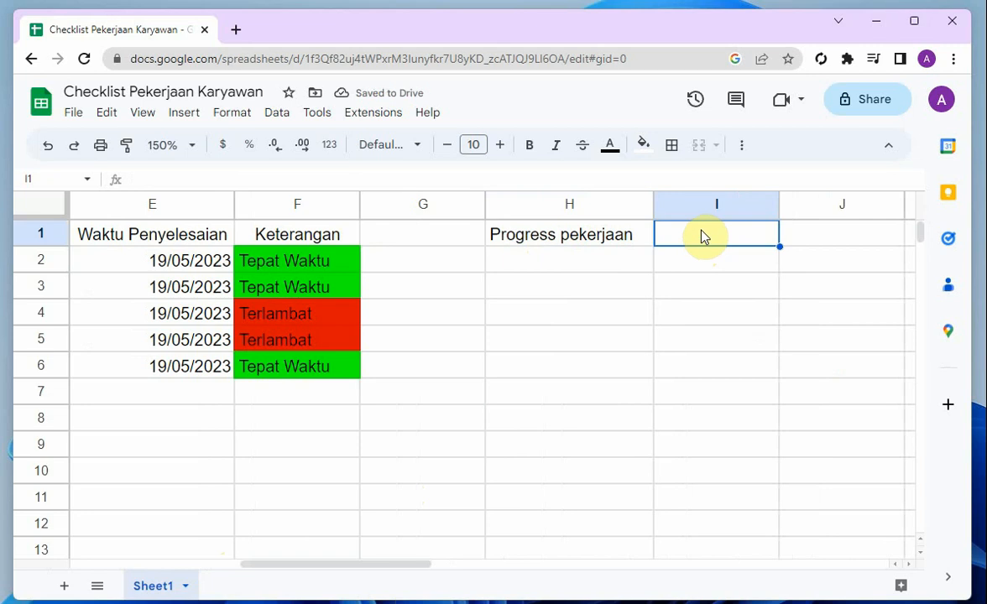
Enter the formula =countif(A2:A6,"TRUE") in I1 to count the ticked Status checkboxes
text(=count/()
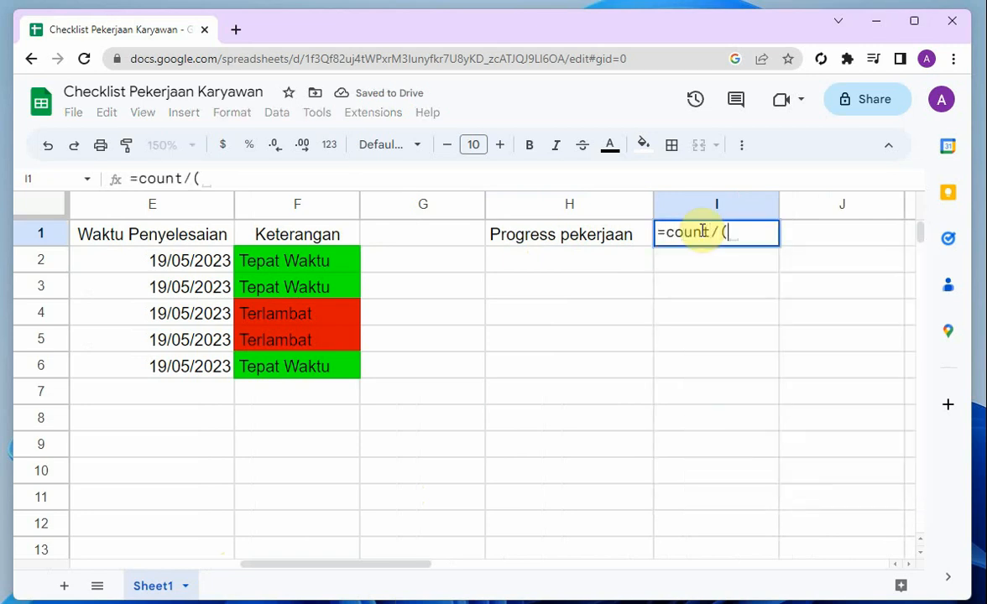
key(BackSpace)
key(BackSpace)
key(BackSpace)
key(BackSpace)
text(()
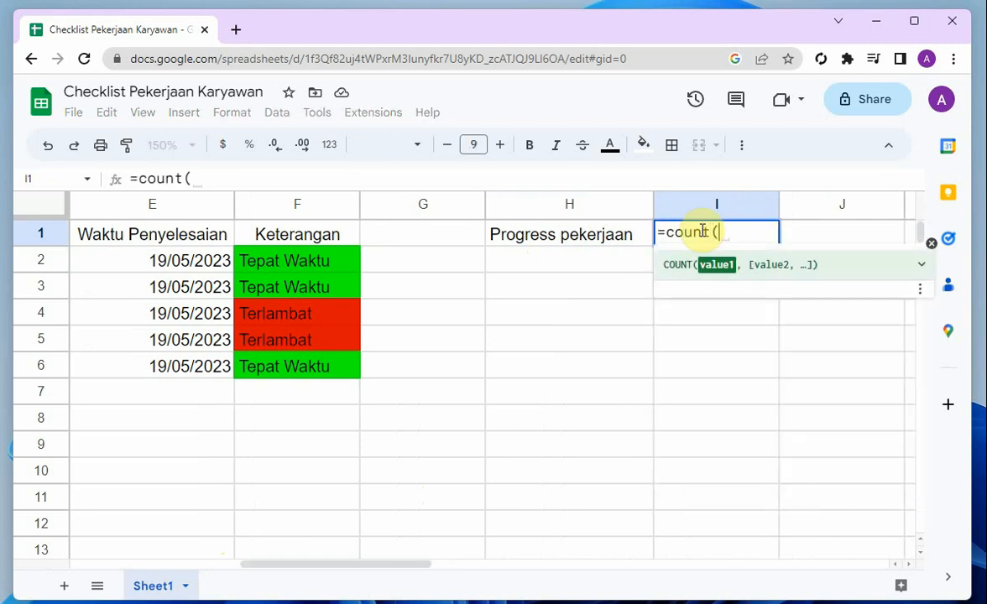
key(BackSpace)
text(if()
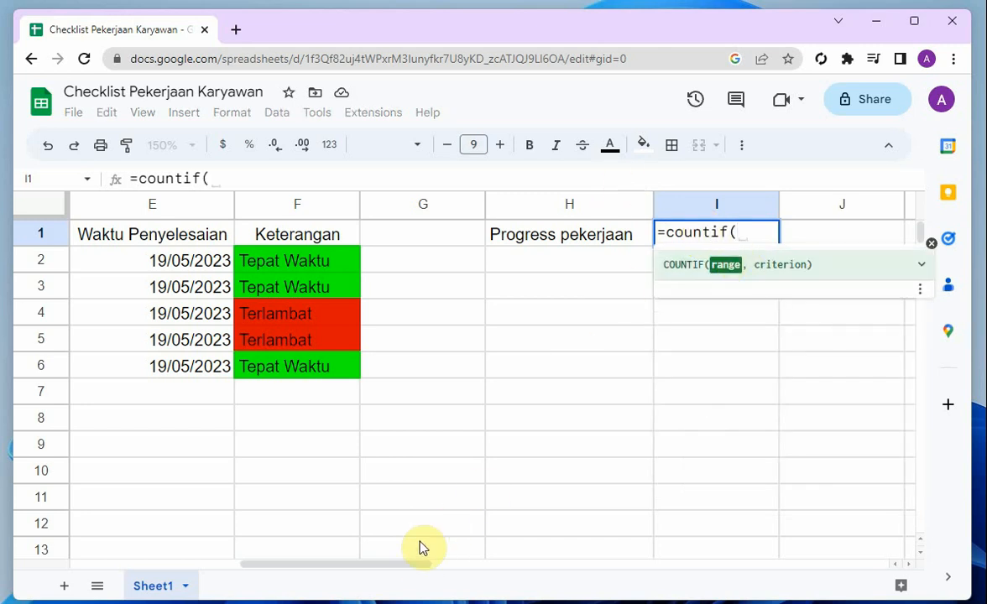
drag(417, 564, 193, 564)
drag(171, 259, 168, 357)
click(307, 175)
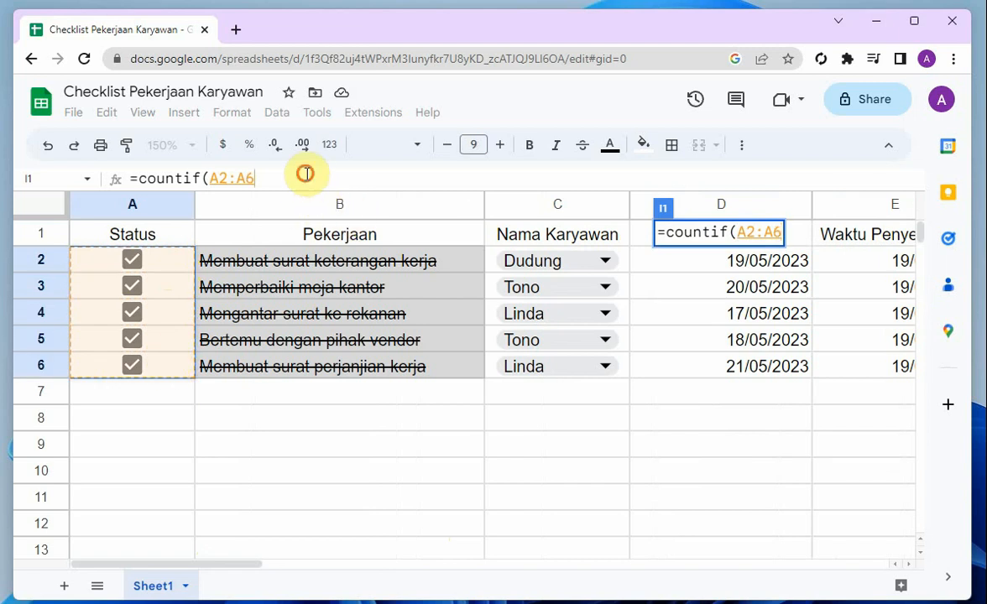
text(,)
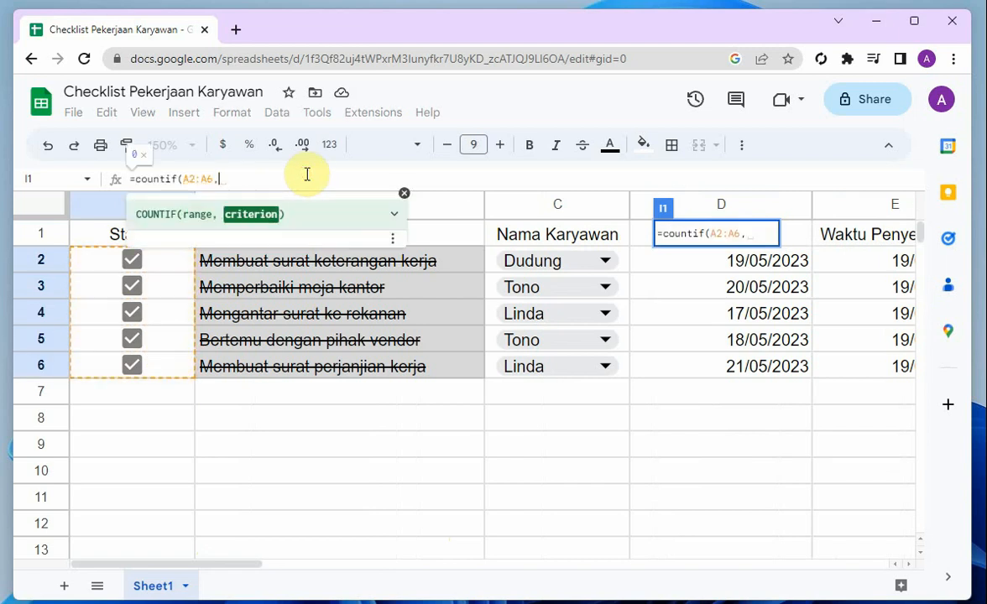
text("TRUE)
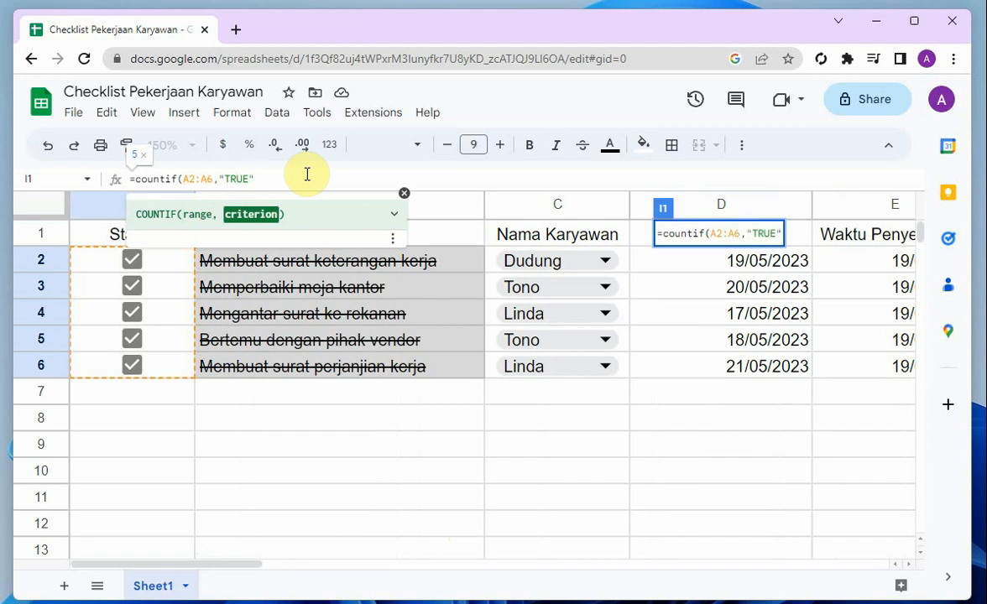
text())
key(Return)
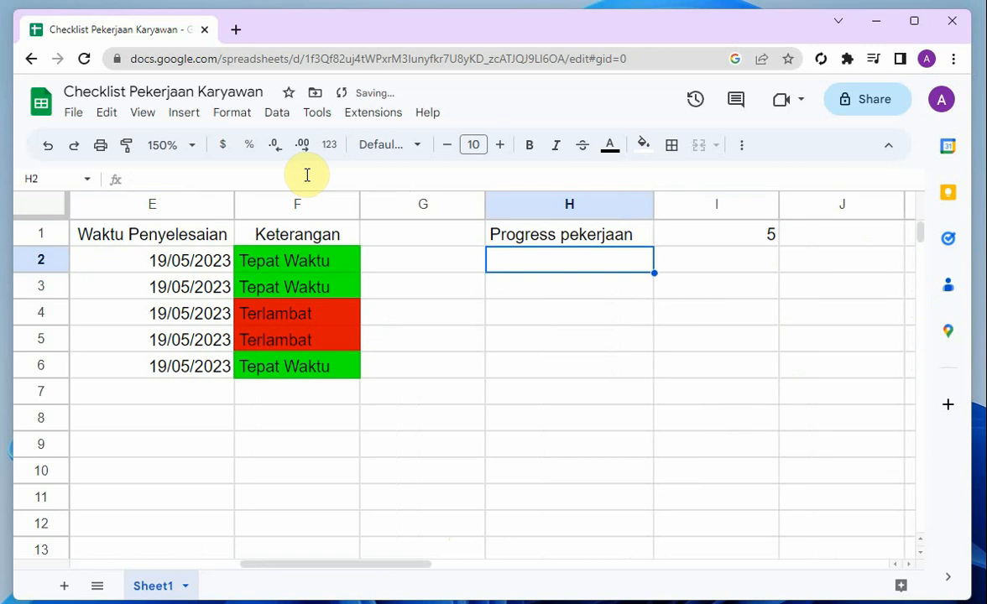
Extend the COUNTIF formula in I1 by appending & "/" to it
click(719, 239)
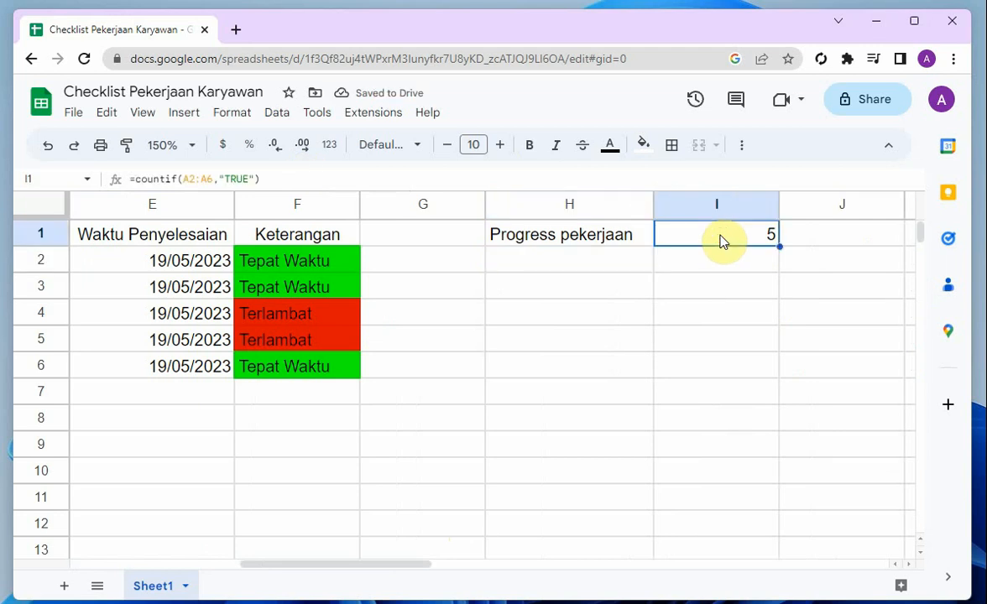
click(689, 290)
click(698, 242)
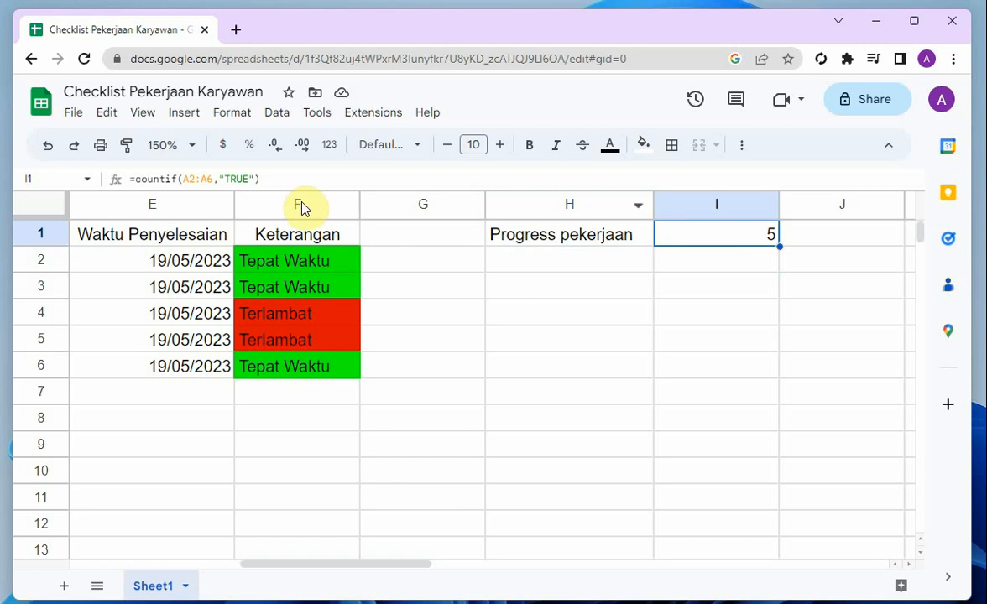
click(135, 179)
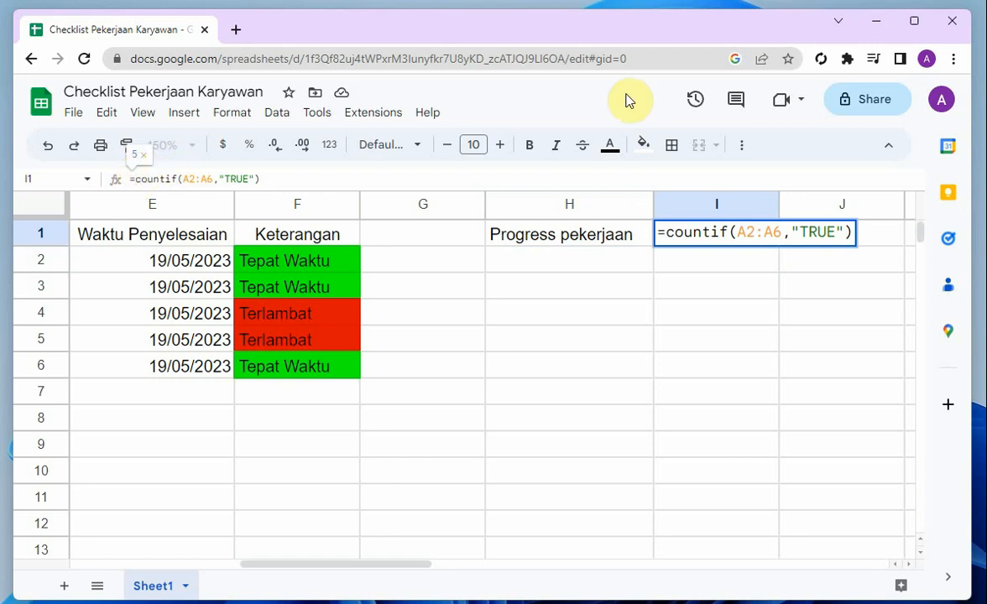
key(End)
text(& )
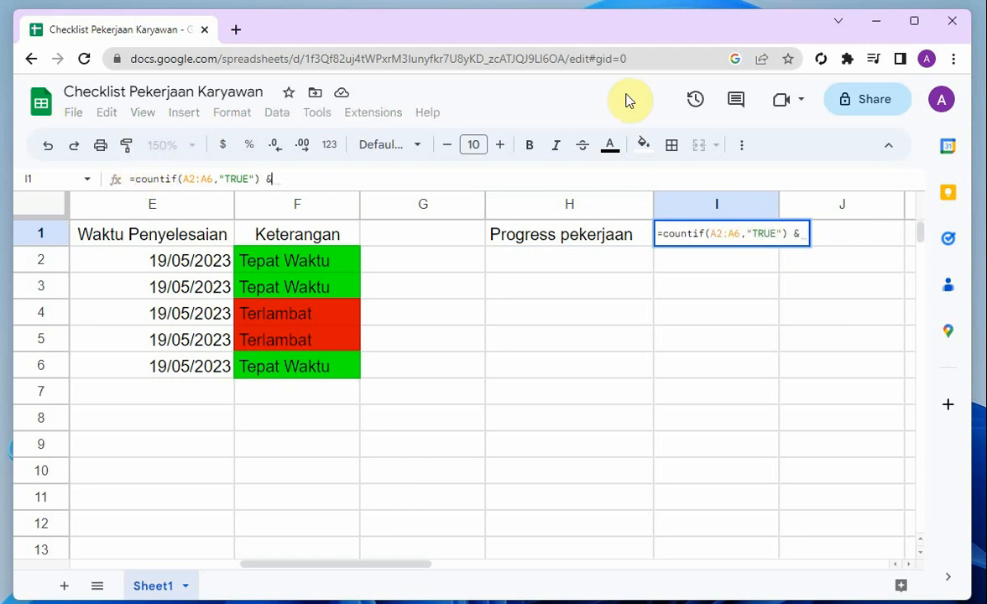
text(")
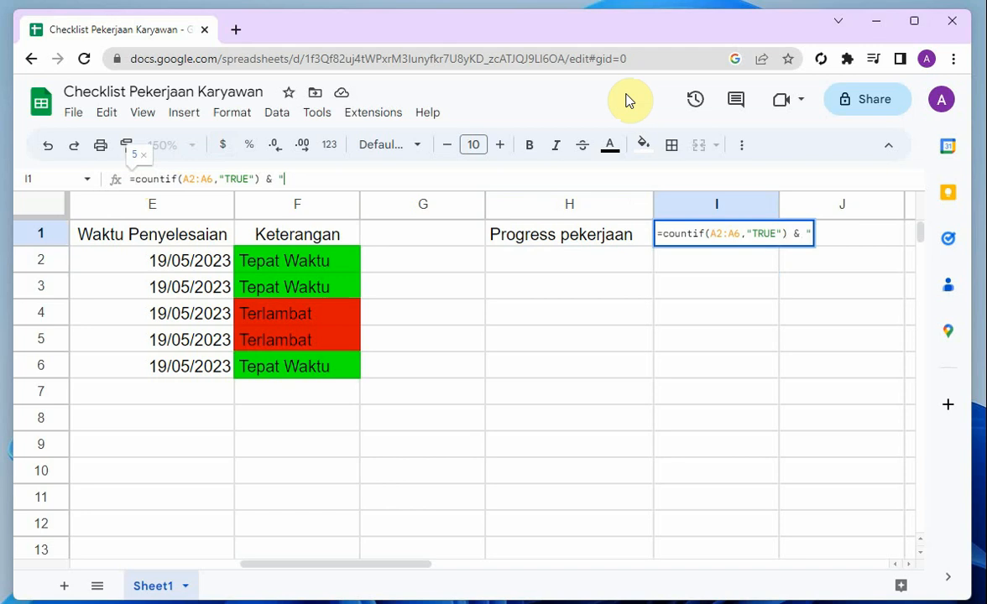
text(/")
key(Return)
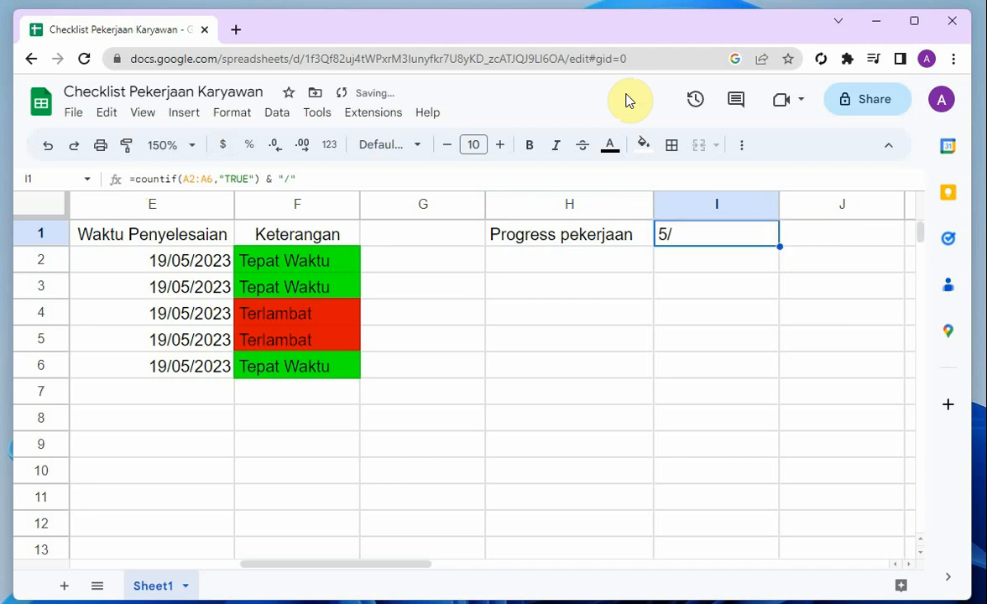
Append & count(A2:A6) to the progress formula in I1, using the Status checkbox cells as the range
click(323, 178)
text(& cp)
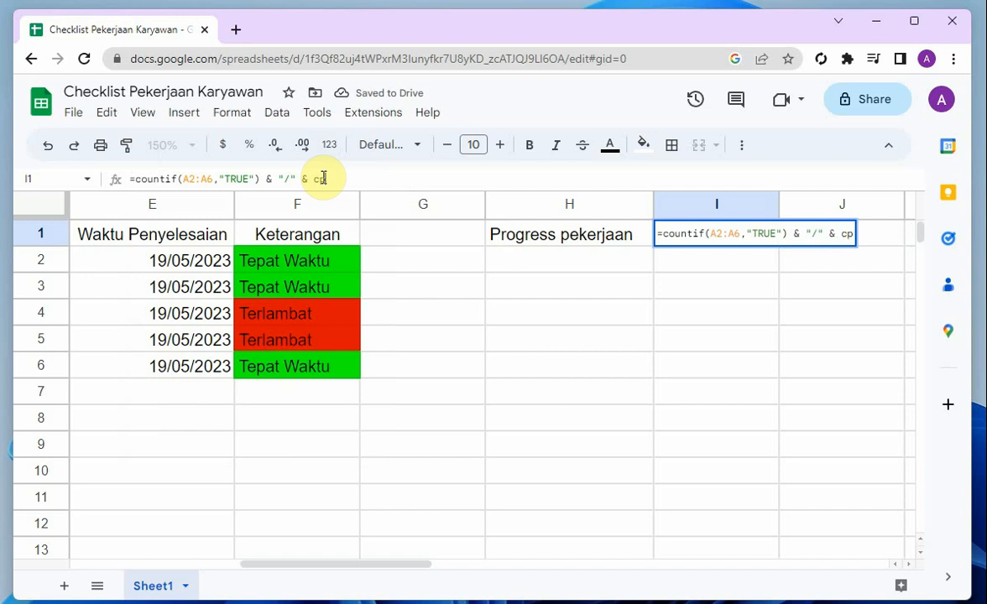
key(BackSpace)
text(ount)
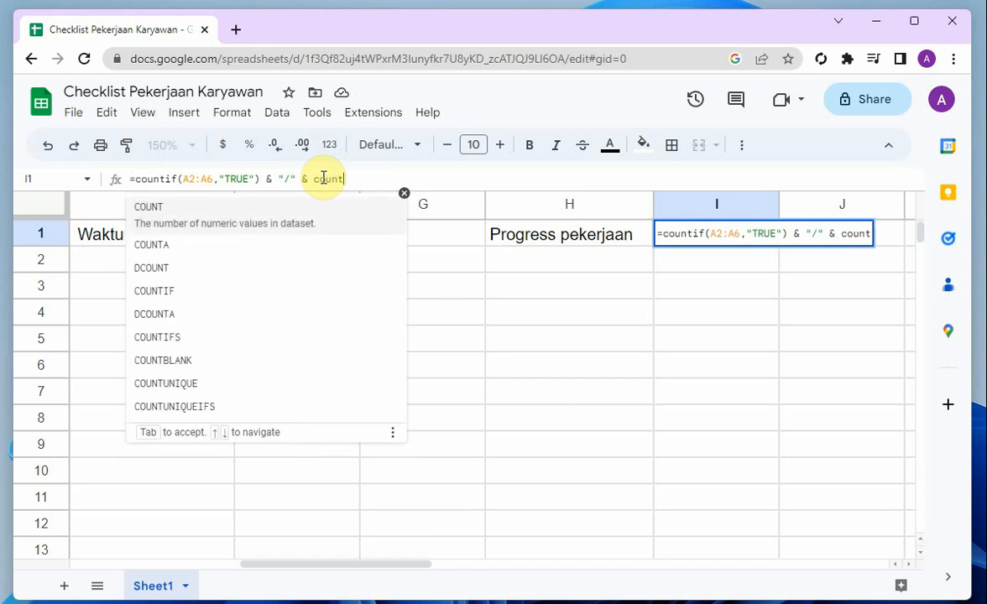
text(()
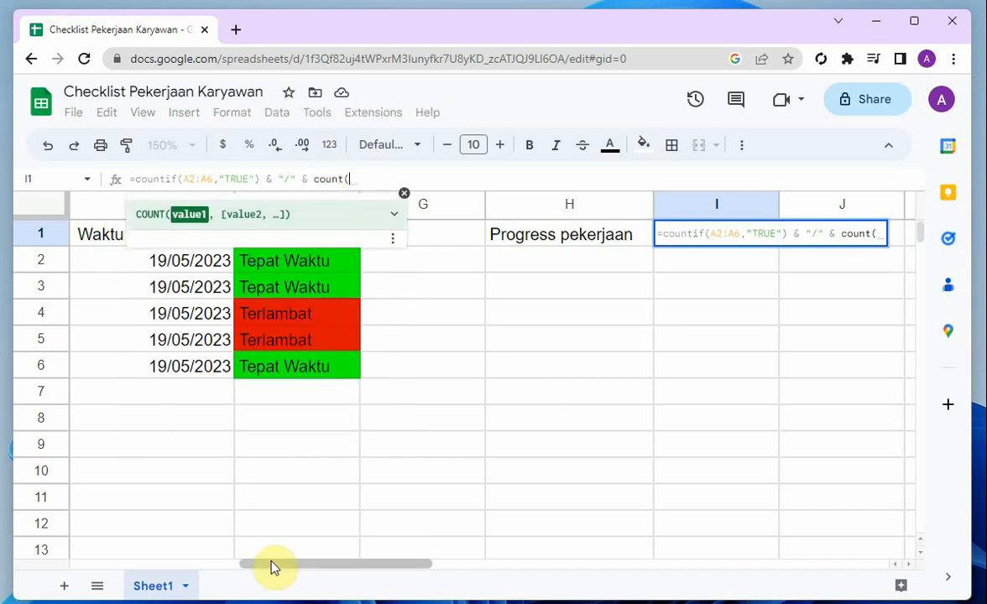
drag(271, 564, 160, 569)
drag(97, 256, 98, 373)
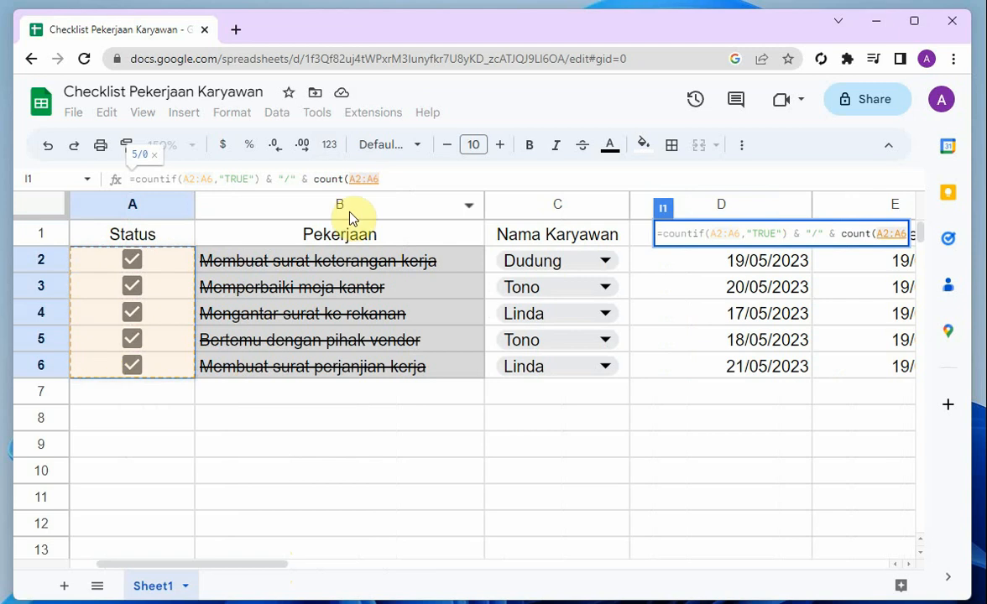
text())
key(Return)
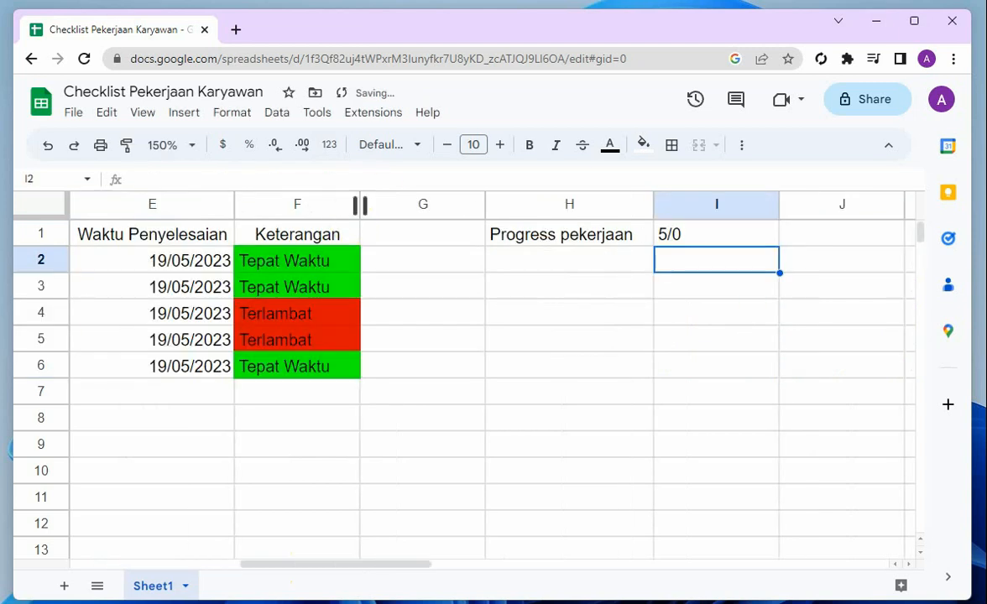
Reopen the progress formula in I1 and remove the A2:A6 argument and opening parenthesis after count
click(746, 234)
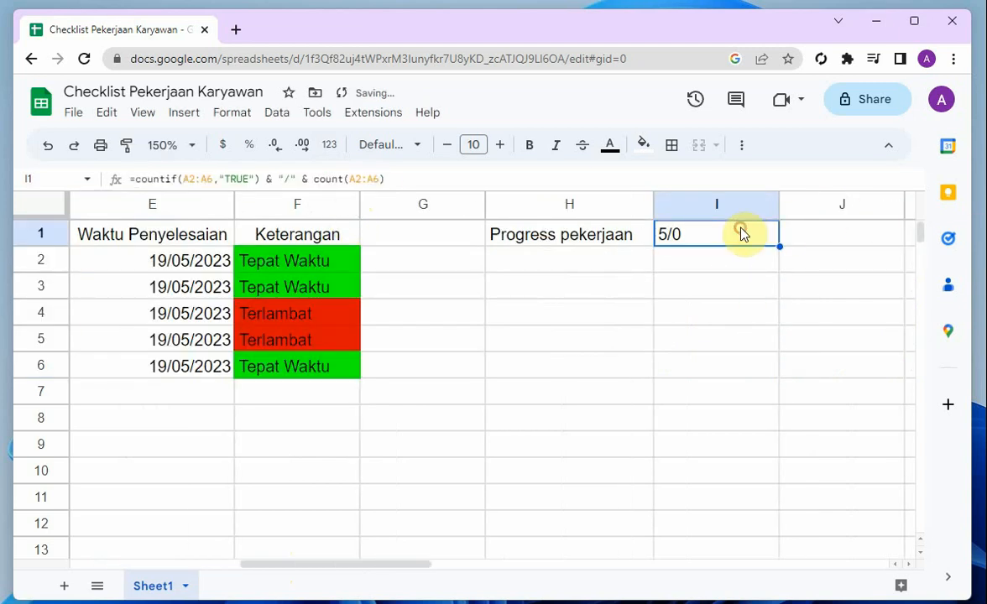
click(375, 180)
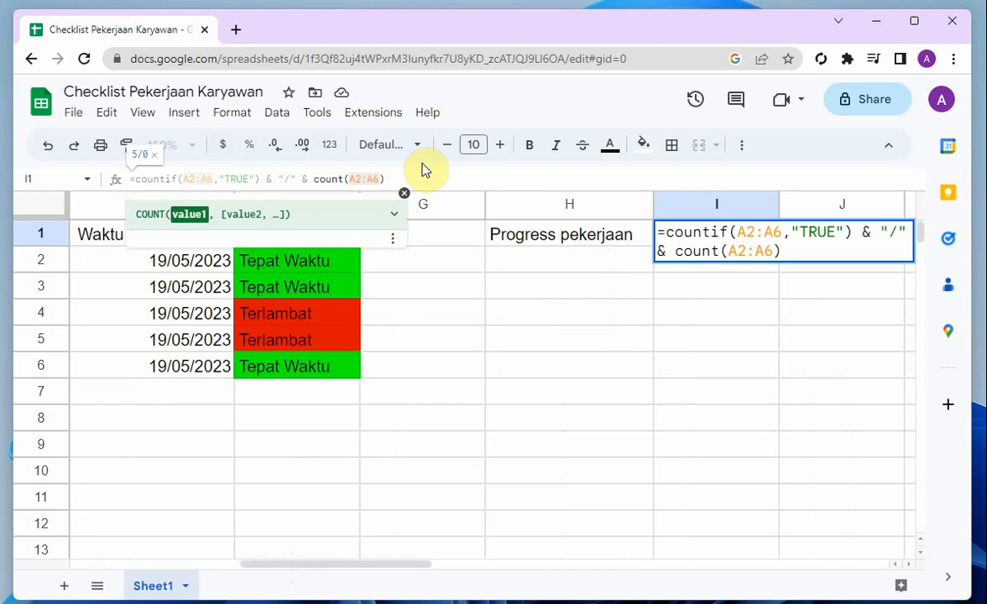
key(BackSpace)
key(BackSpace)
key(BackSpace)
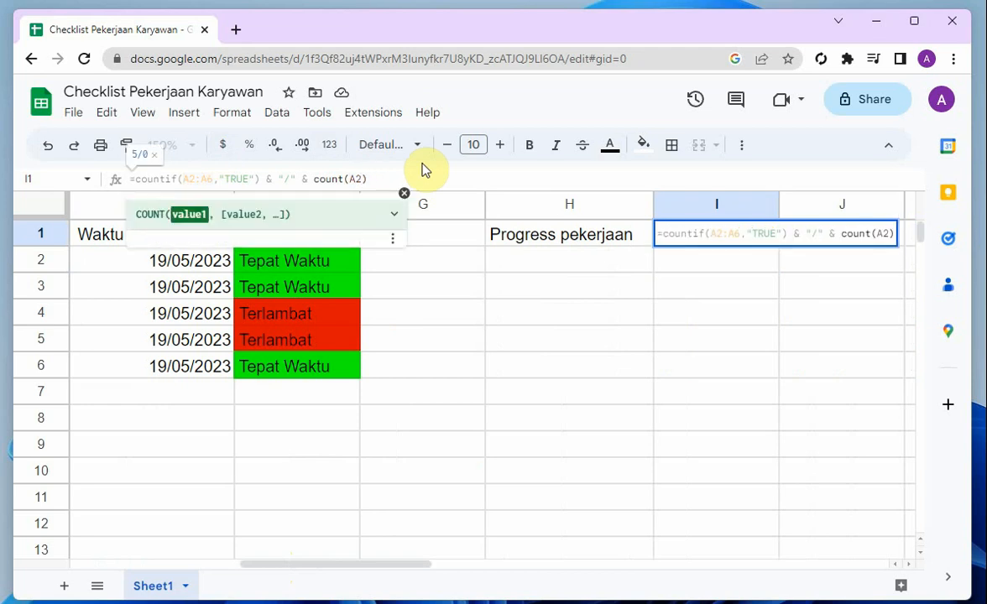
key(BackSpace)
key(BackSpace)
key(BackSpace)
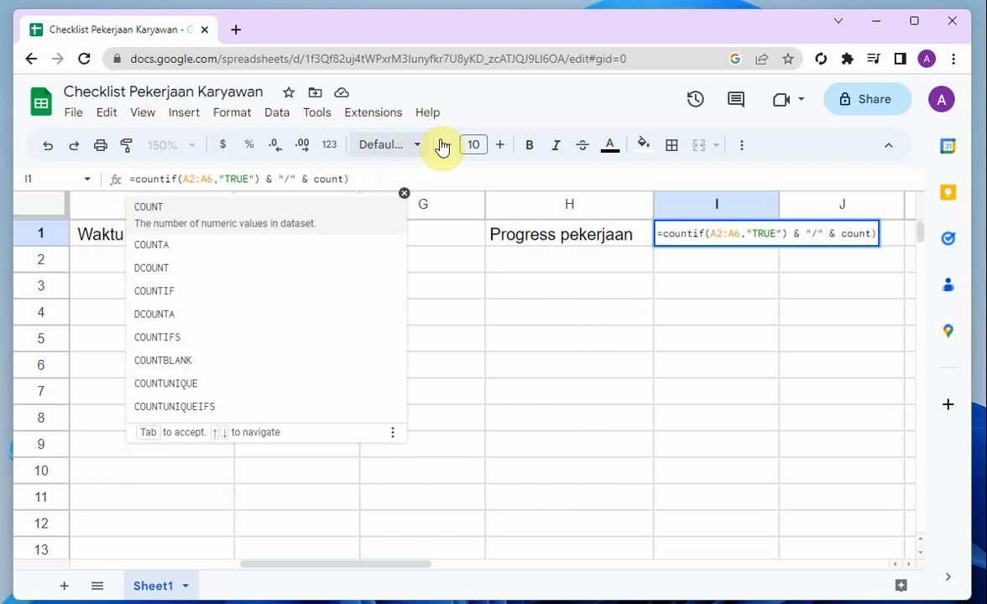
Replace count with COUNTA(A2:A6) in the progress formula in I1 and confirm it
key(Down)
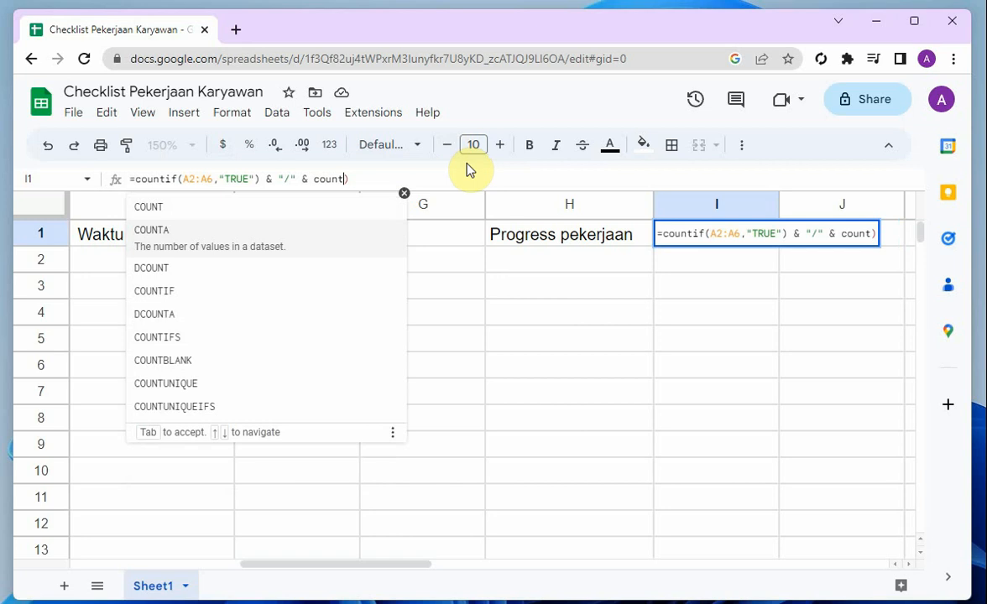
key(Down)
key(Down)
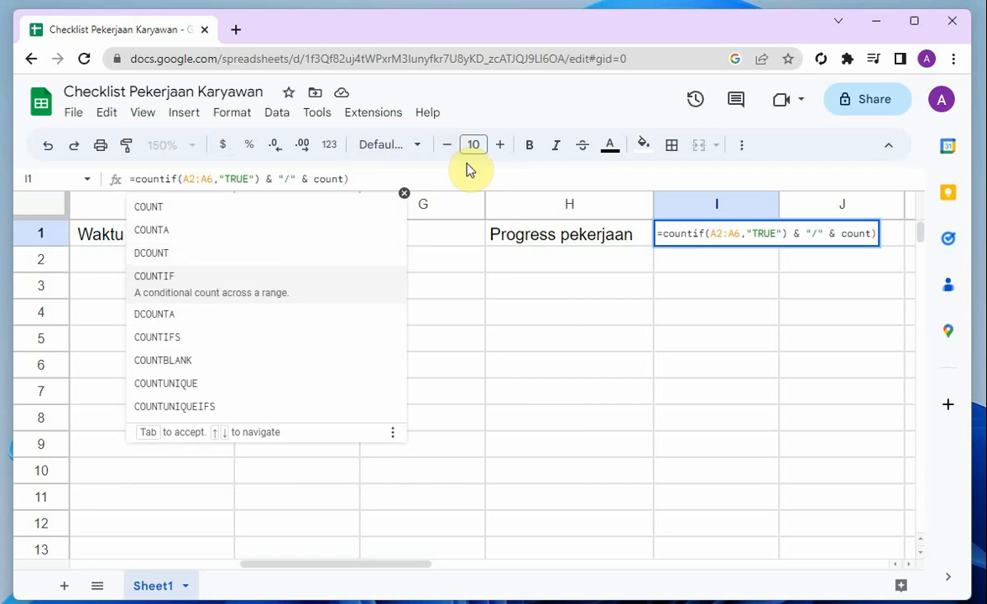
key(Down)
key(Down)
key(Down)
key(Down)
key(Down)
key(Down)
key(Down)
key(Down)
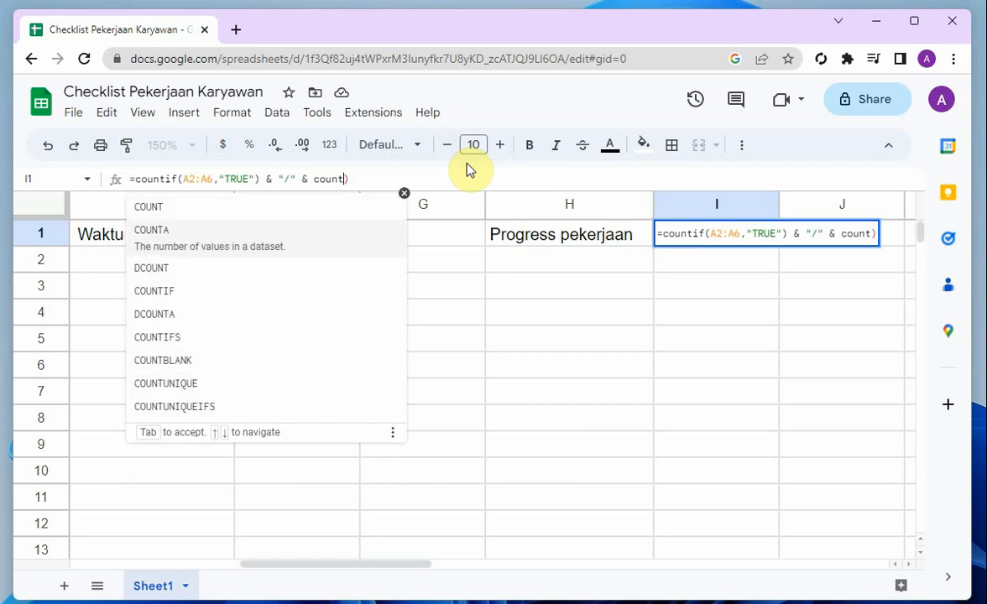
key(Up)
key(Tab)
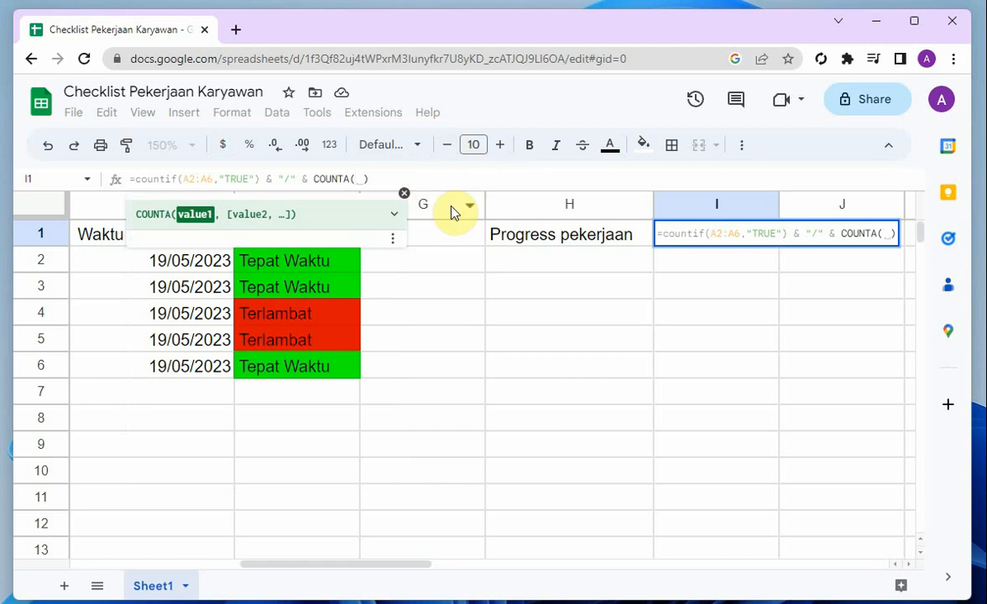
text(A2:A6)
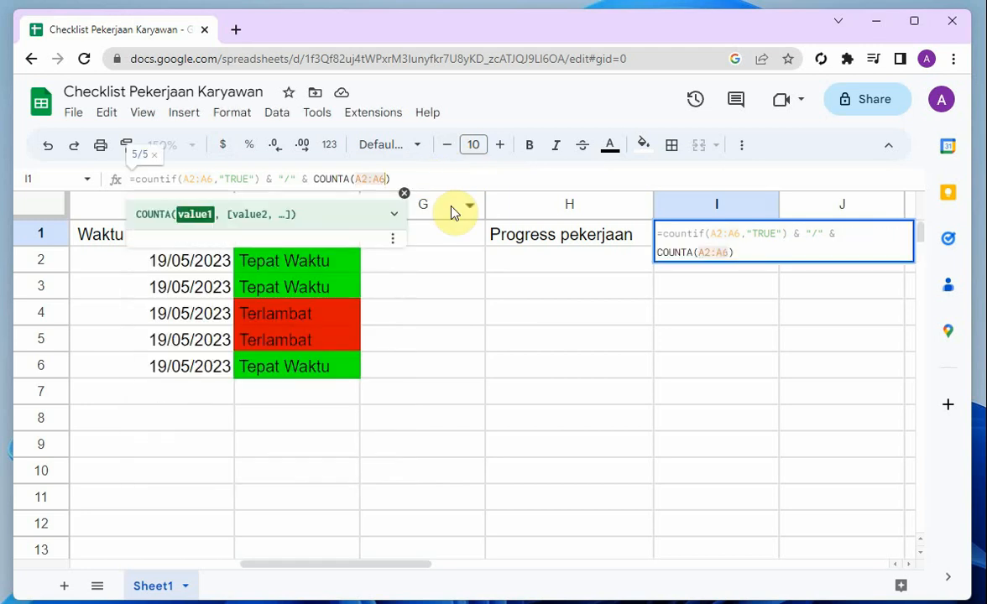
key(Return)
key(Up)
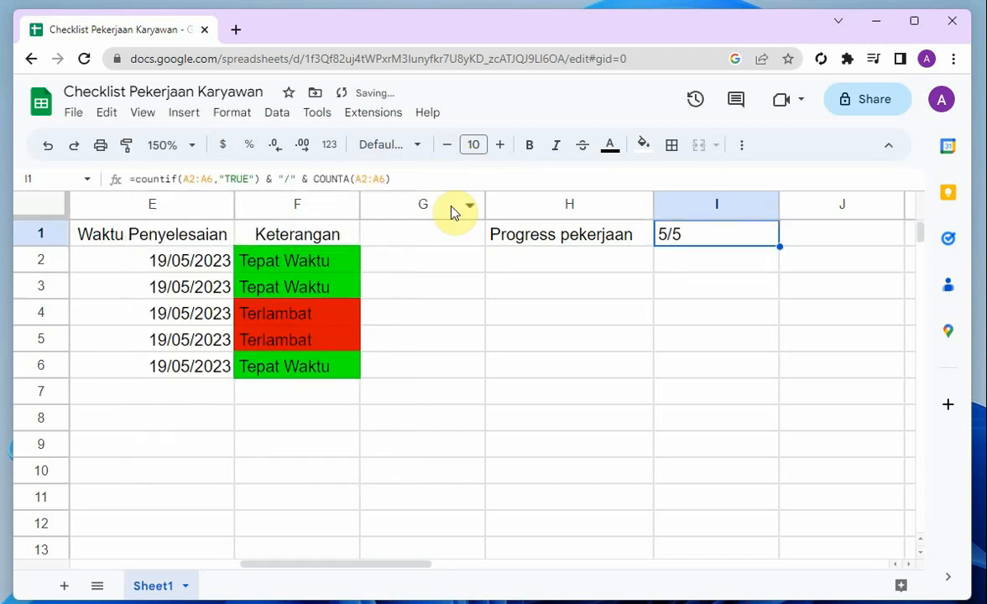
Untick the Status checkbox of the task Membuat surat keterangan kerja to test the progress figure in I1
drag(404, 565, 260, 564)
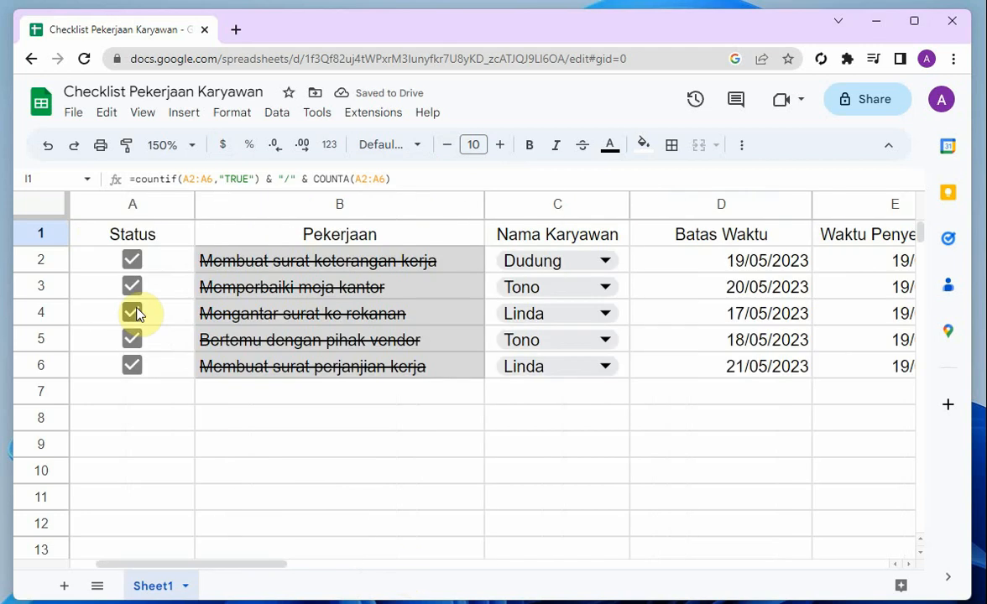
click(132, 261)
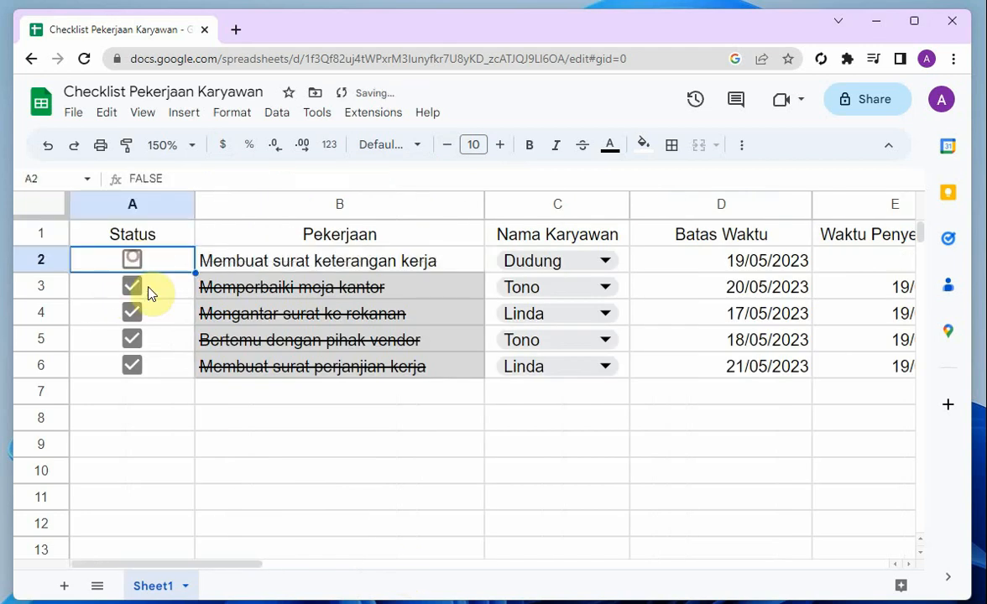
drag(256, 568, 412, 593)
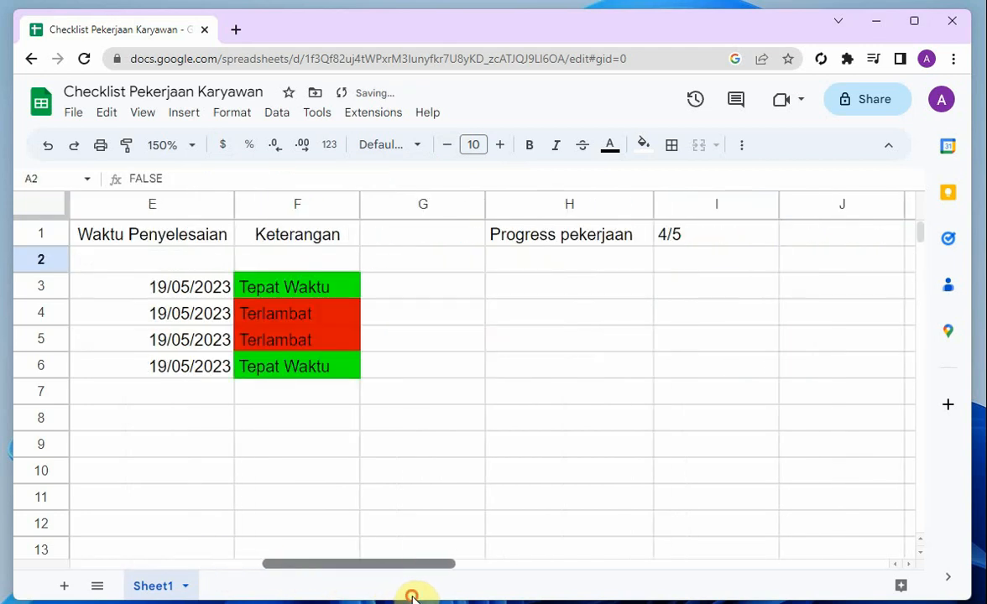
Center the progress figure in I1 horizontally and select cell H2
click(705, 242)
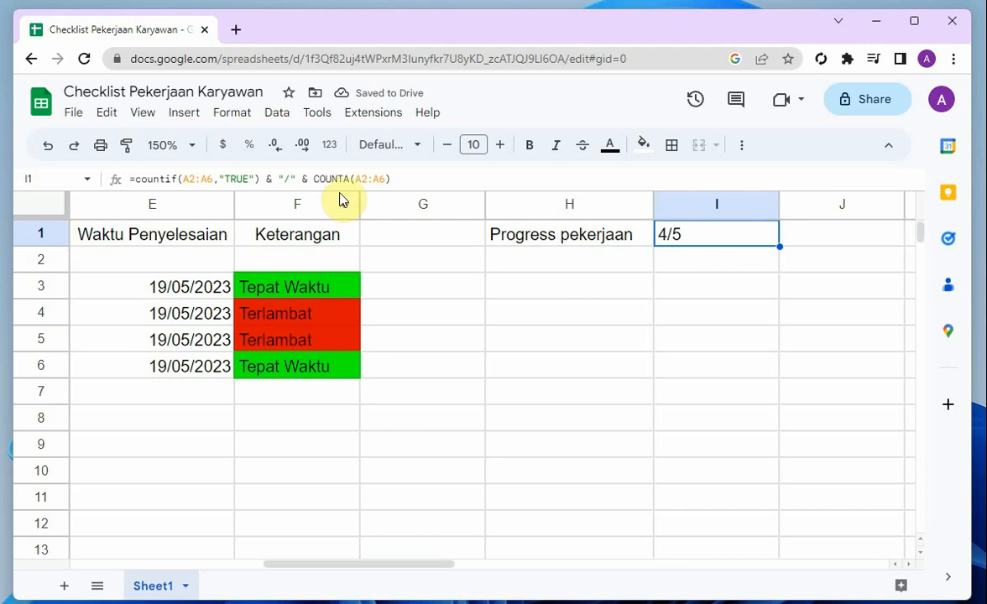
click(742, 146)
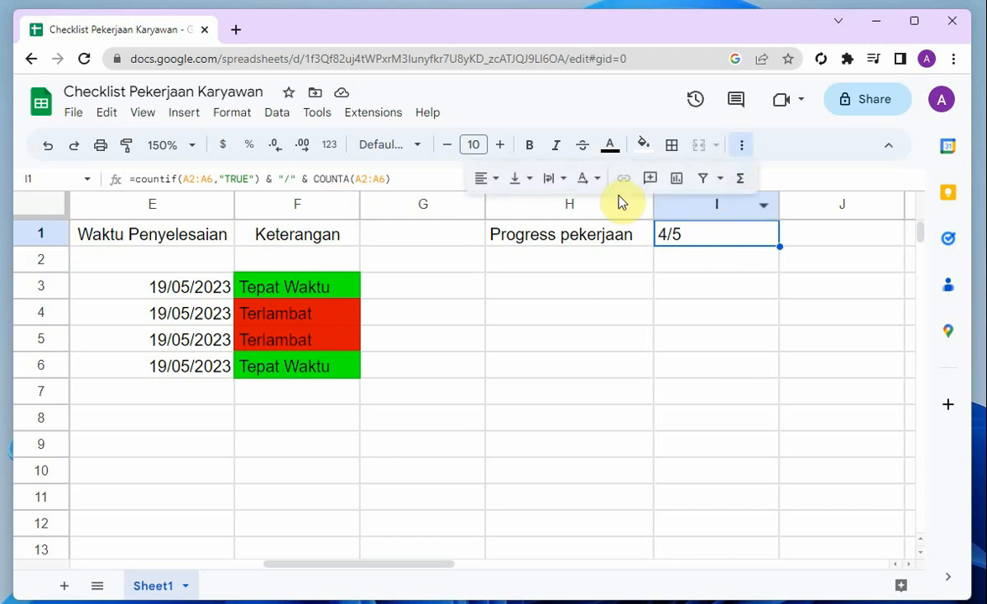
click(483, 178)
click(515, 211)
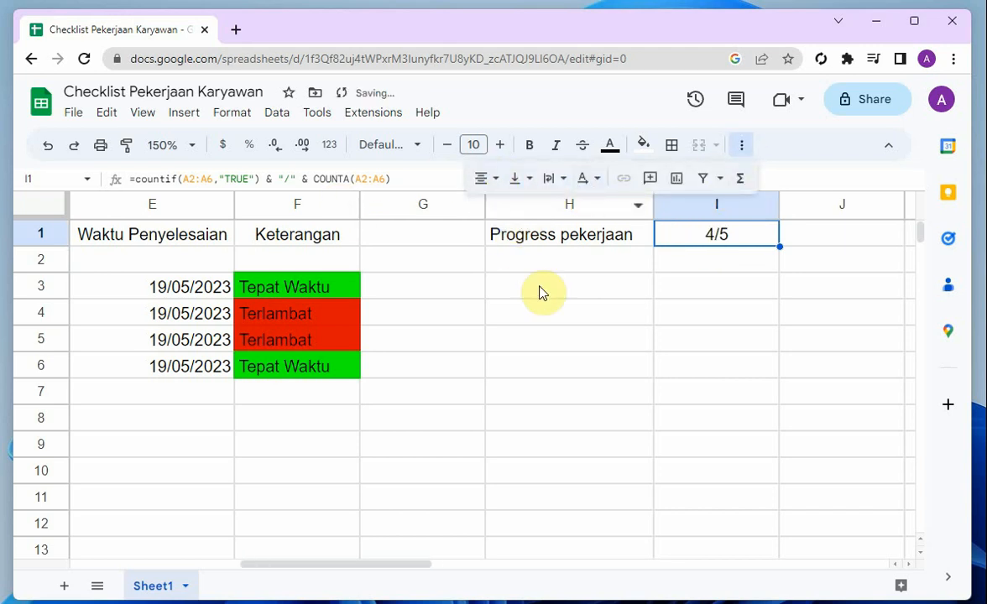
click(545, 267)
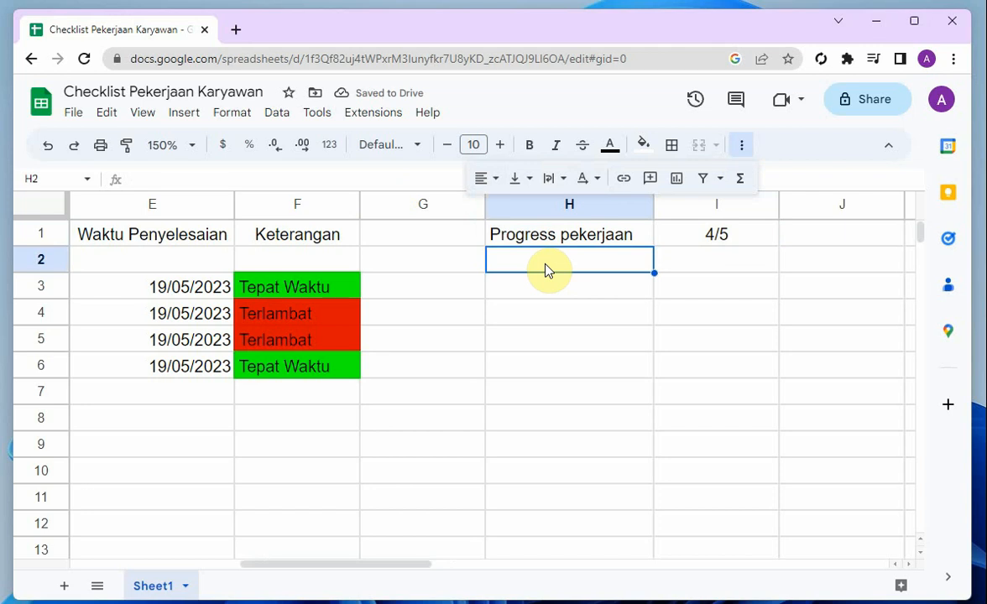
text(Rekap Ke)
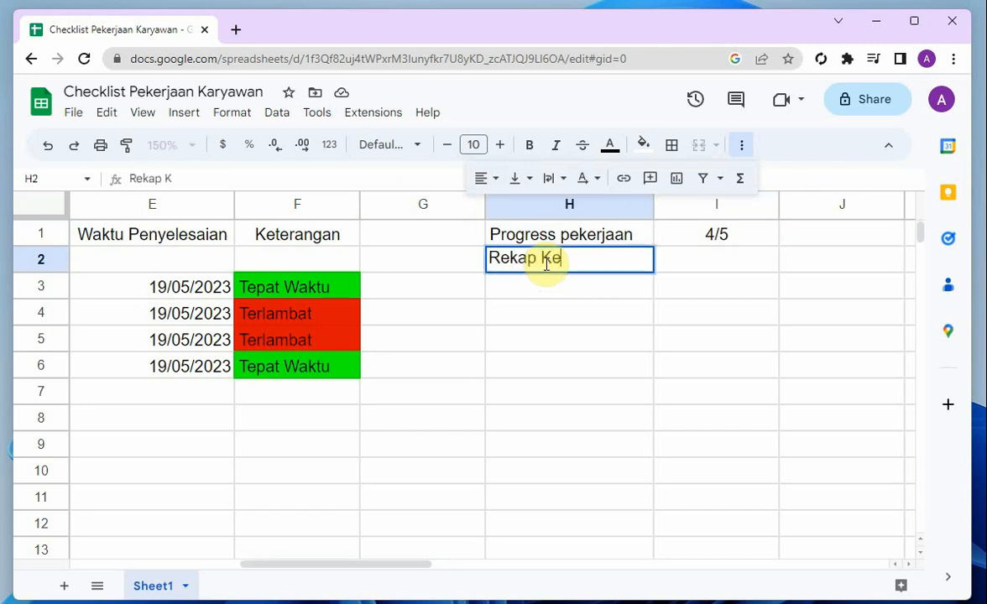
text(terangan)
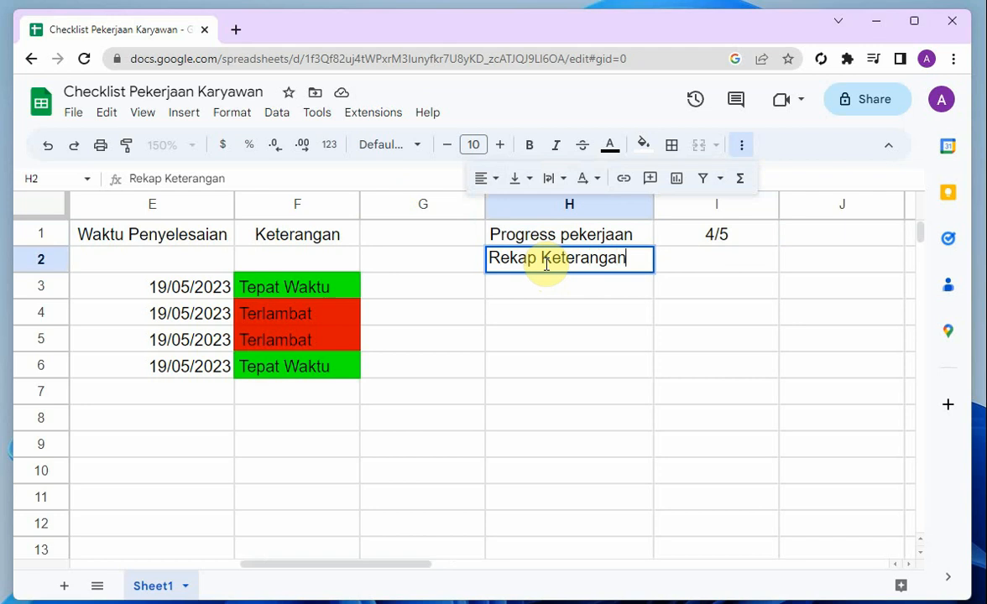
key(BackSpace)
key(BackSpace)
key(BackSpace)
key(BackSpace)
key(BackSpace)
key(BackSpace)
key(BackSpace)
key(BackSpace)
key(BackSpace)
key(BackSpace)
key(BackSpace)
key(BackSpace)
key(BackSpace)
key(BackSpace)
key(BackSpace)
key(BackSpace)
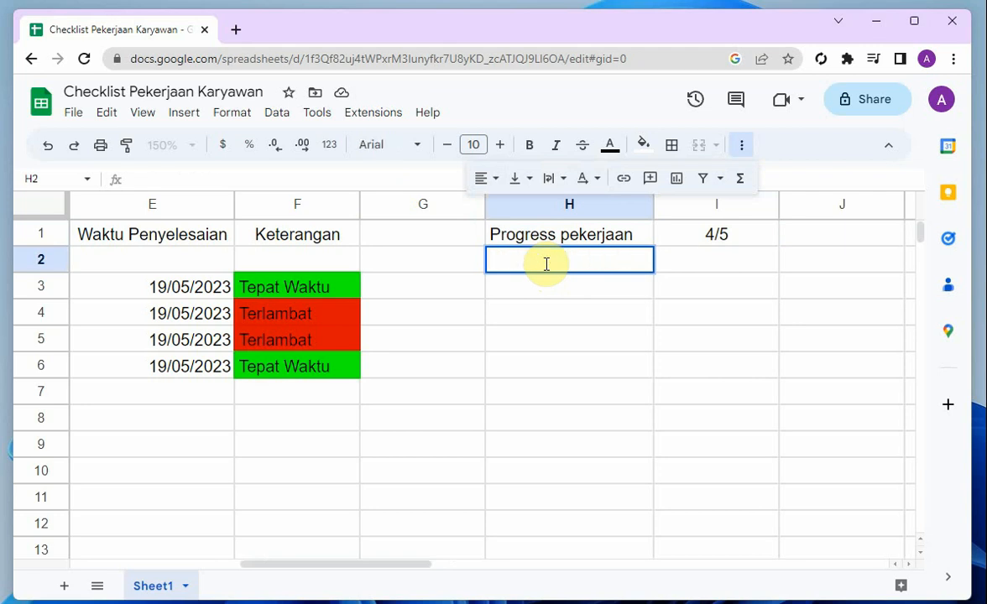
Enter the label Ketepatan Waktu in cell H2, below Progress pekerjaan
text(Ketepatan Waktu)
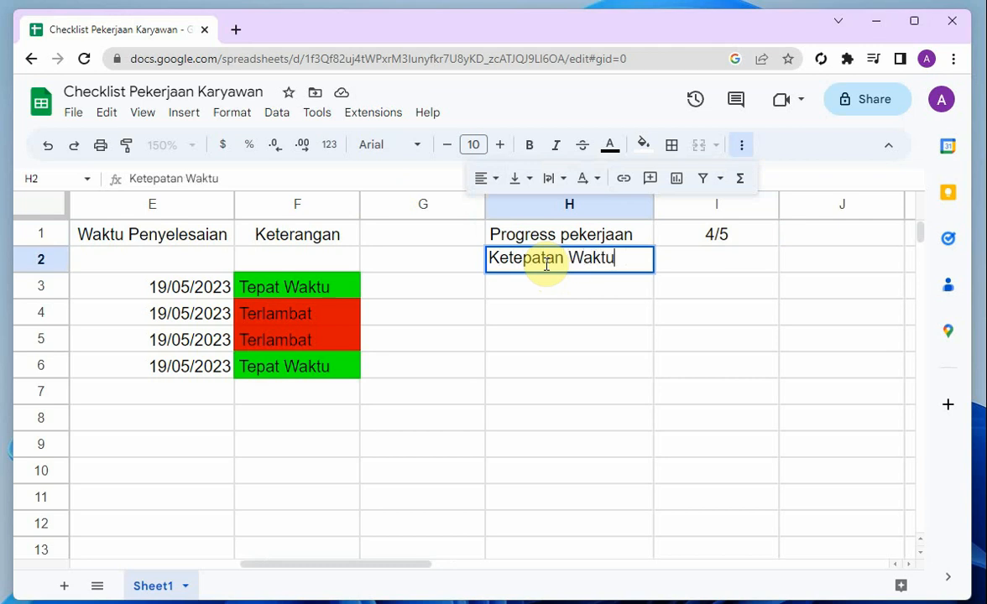
key(Tab)
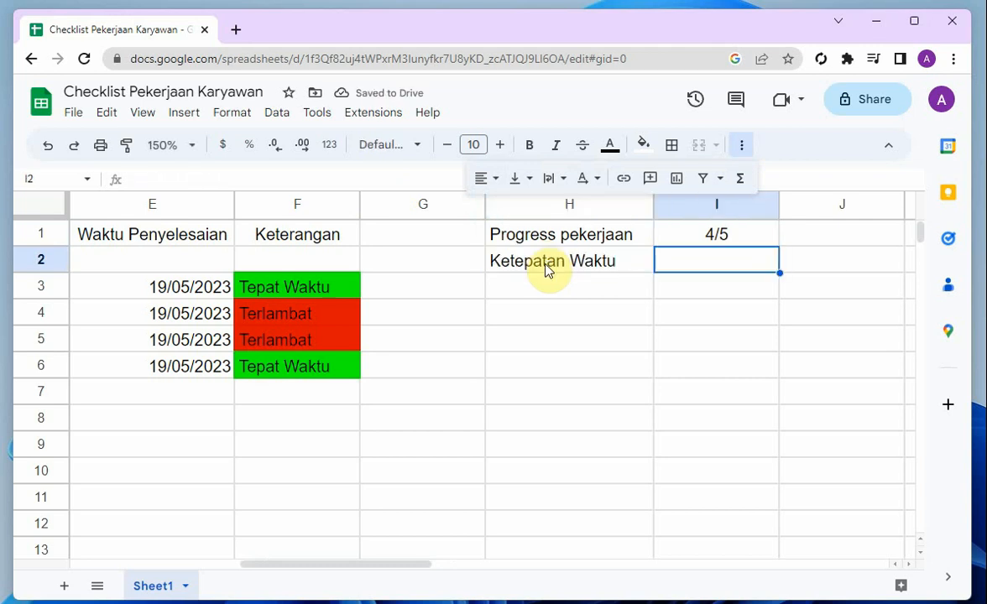
Tick the Status checkbox of the task Membuat surat keterangan kerja
drag(301, 563, 137, 555)
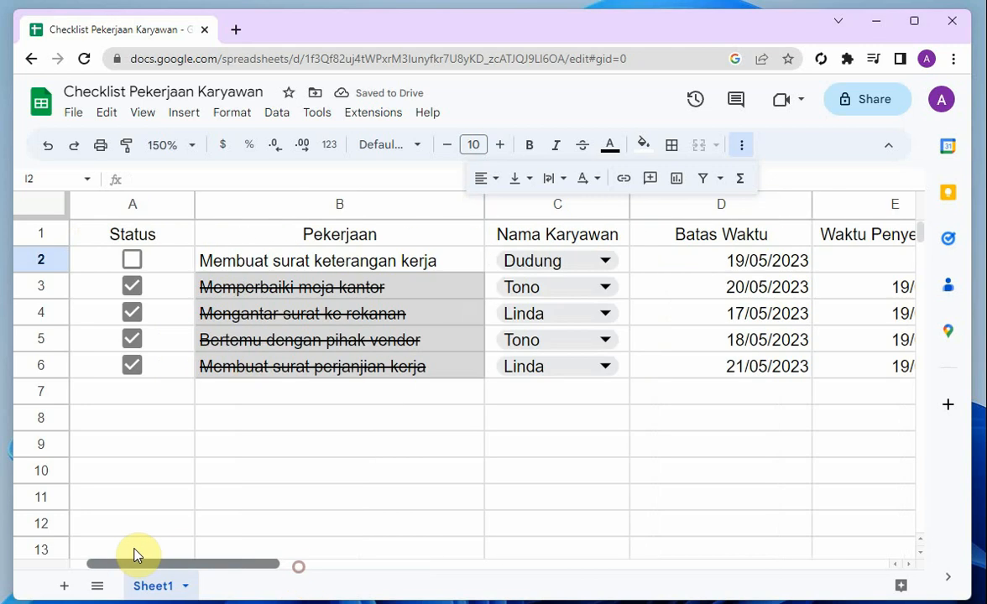
click(129, 258)
drag(212, 561, 437, 587)
click(525, 261)
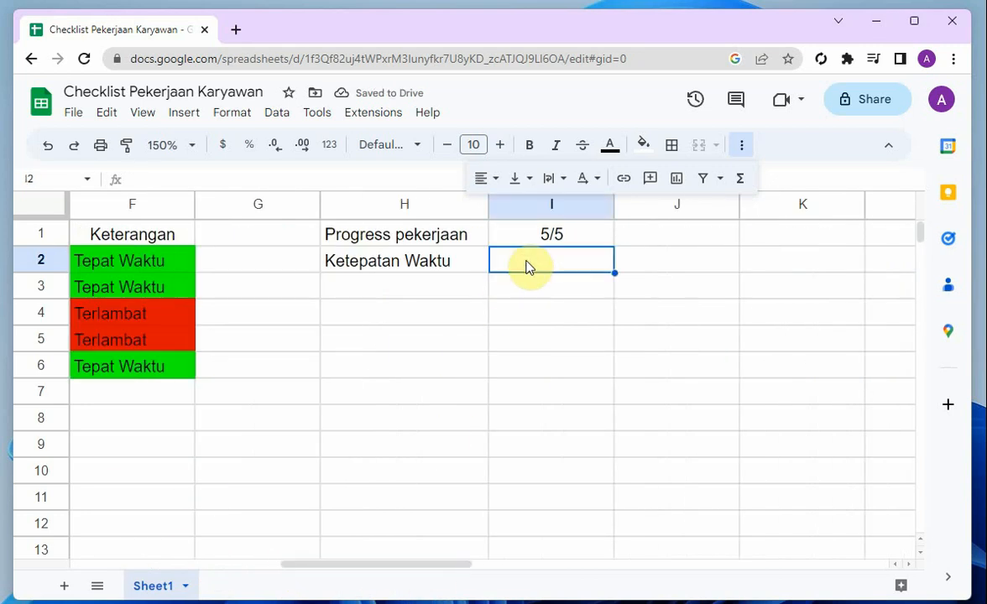
text(=if)
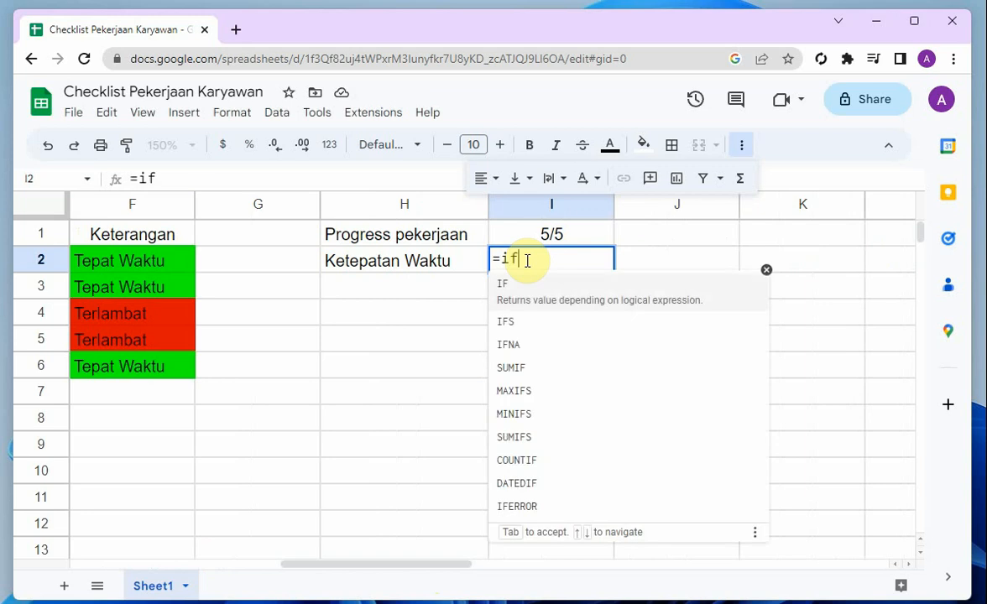
key(BackSpace)
key(BackSpace)
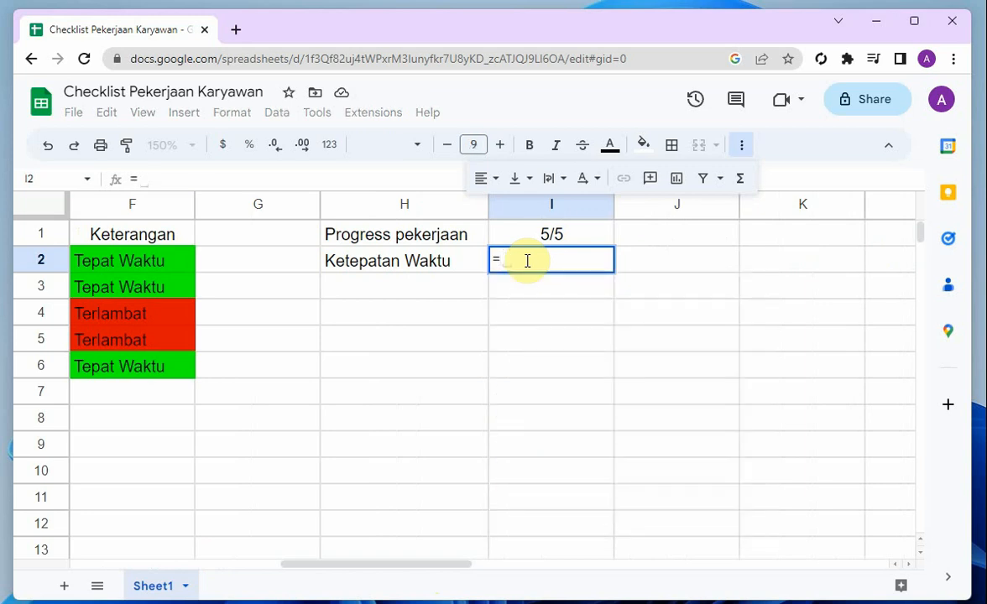
key(BackSpace)
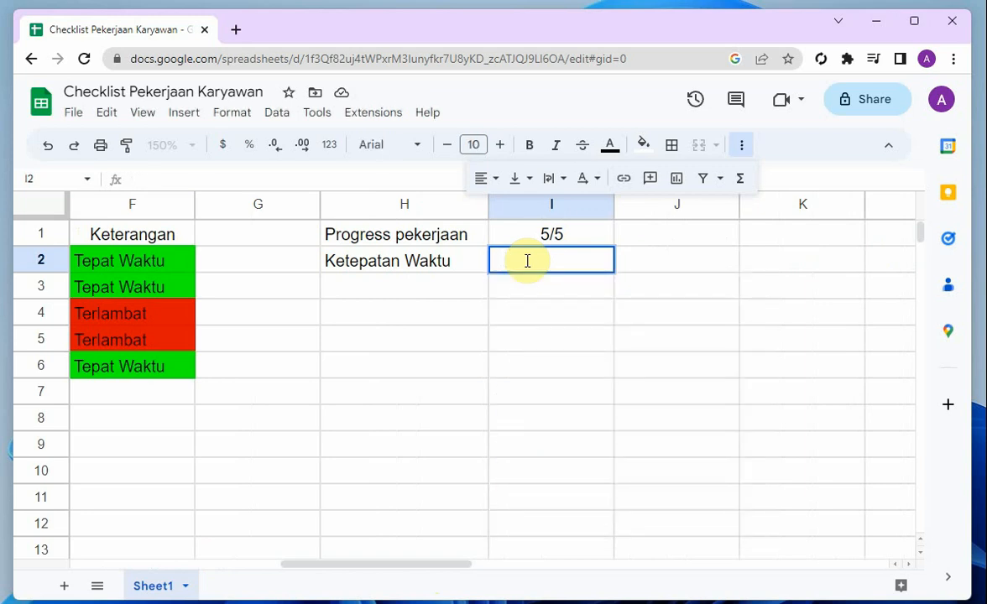
Fill the progress formula from I1 down into I2, beside Ketepatan Waktu
click(546, 234)
drag(612, 245, 588, 267)
click(587, 267)
click(183, 179)
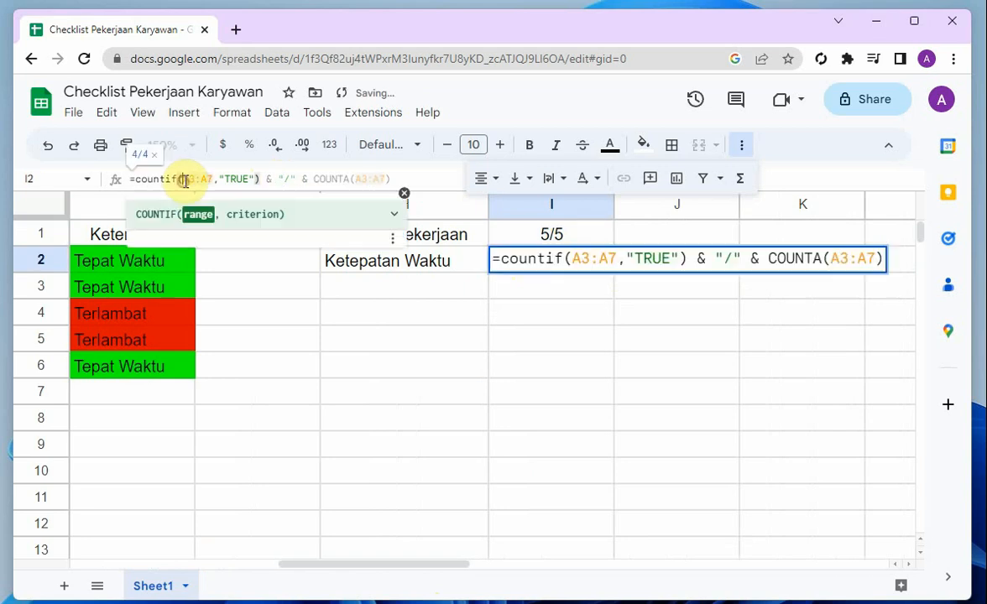
drag(183, 179, 214, 183)
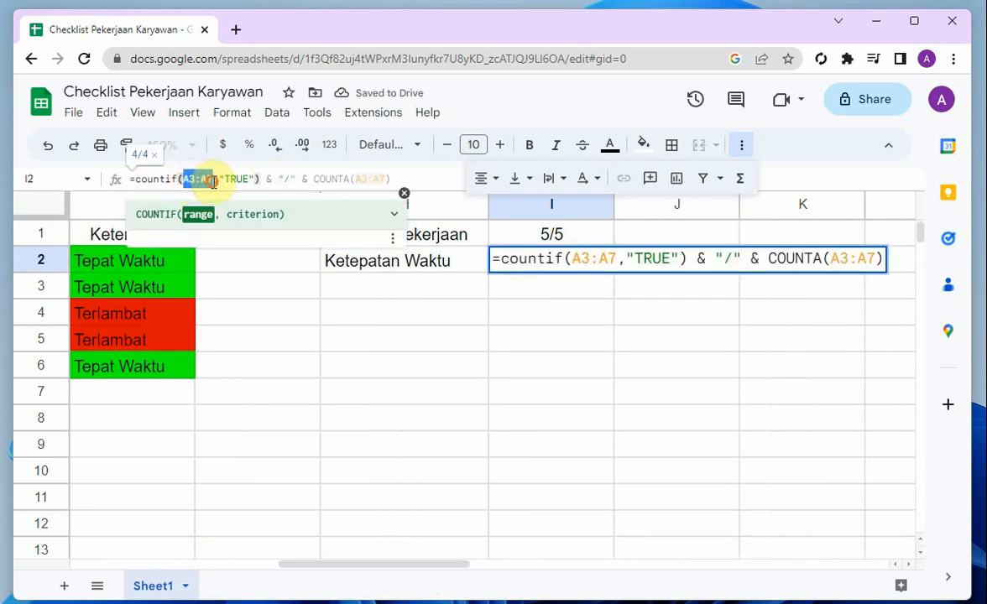
key(Escape)
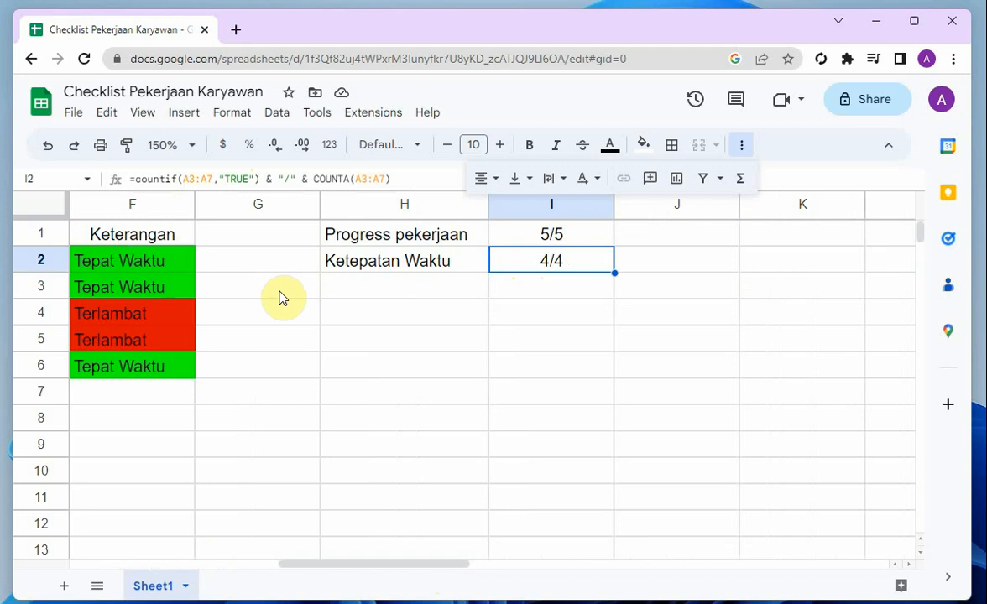
In the I2 formula, change the COUNTIF range to F2:F7 and its criterion to "Tepat Waktu"
click(506, 266)
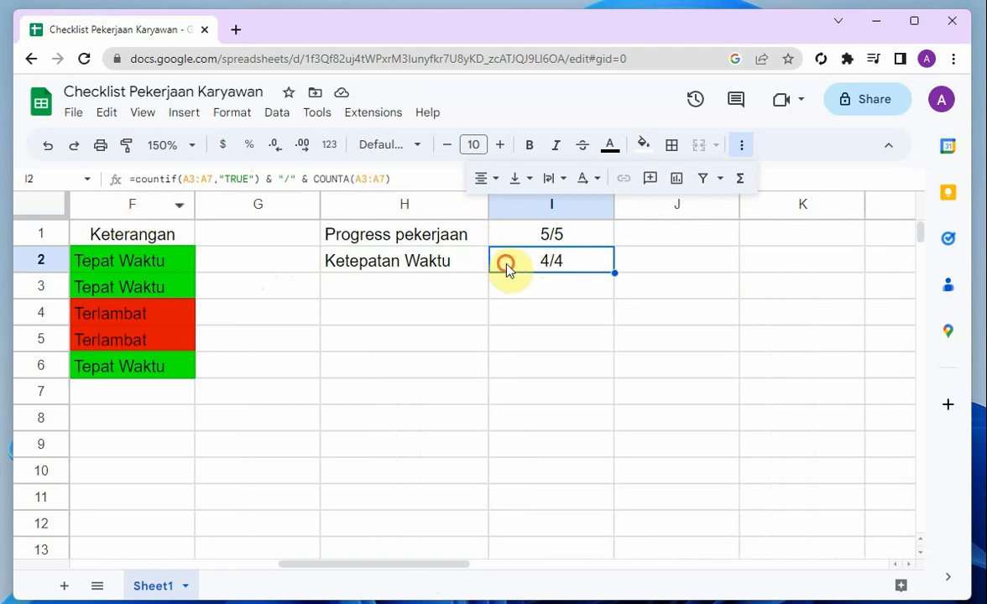
drag(183, 178, 211, 179)
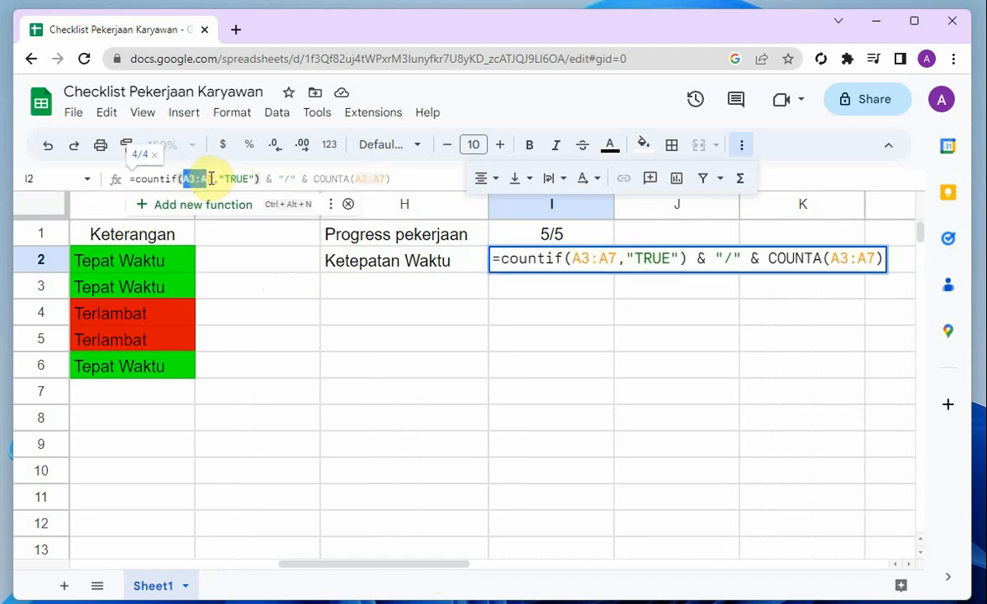
text(F2:)
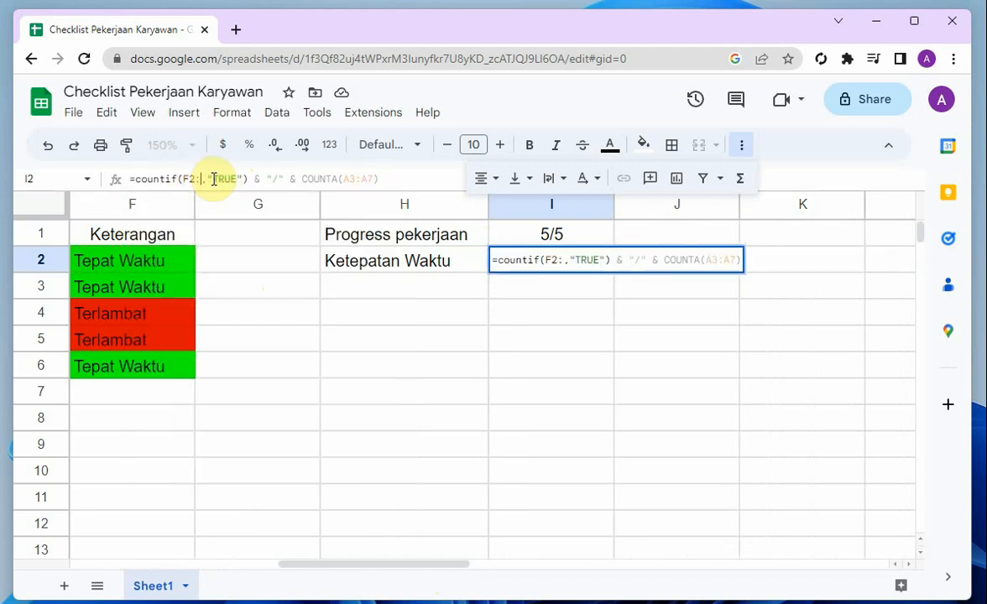
text(F7)
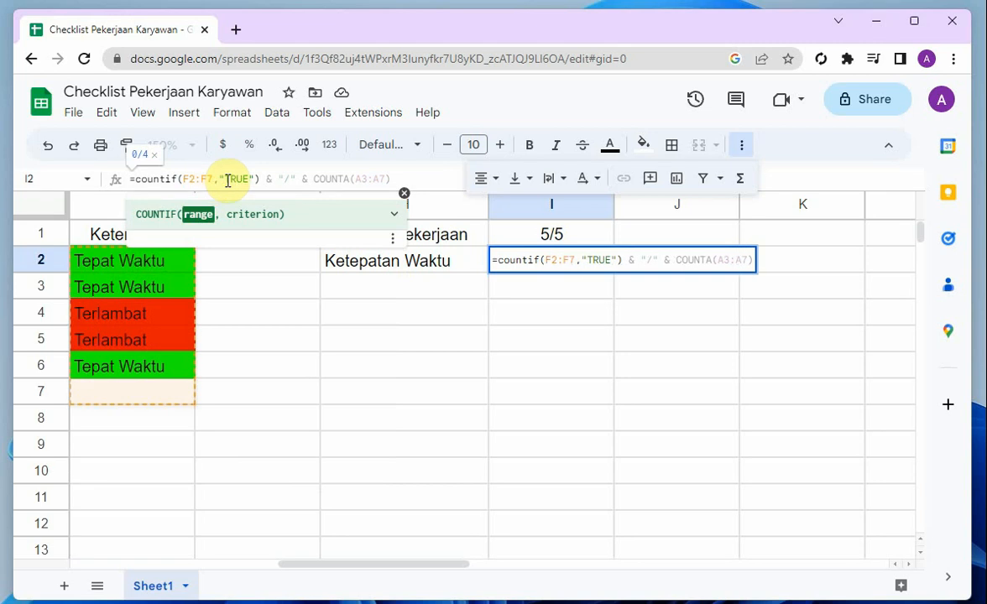
drag(225, 180, 249, 179)
text(Tepat W)
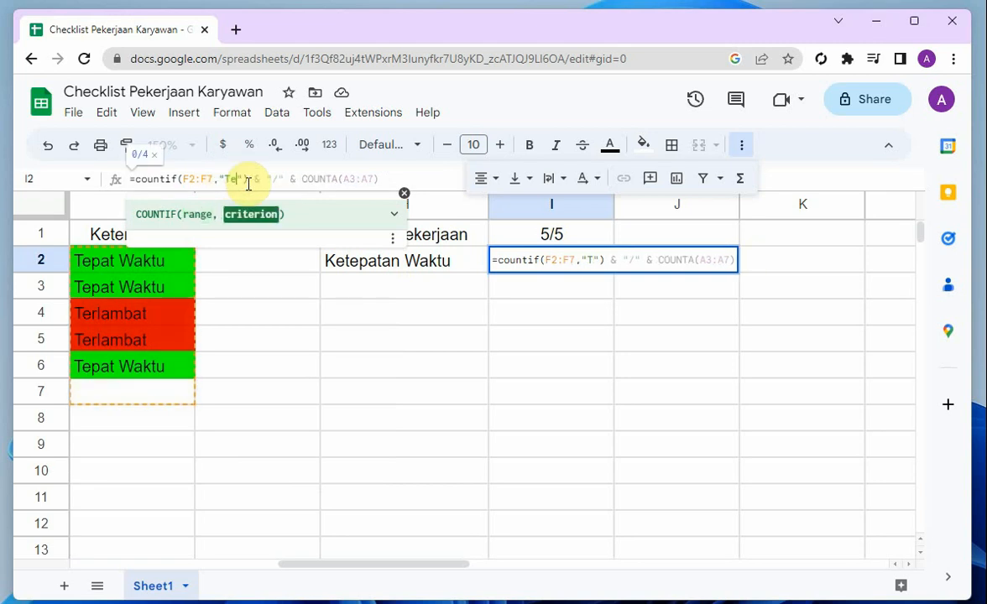
text(aktu)
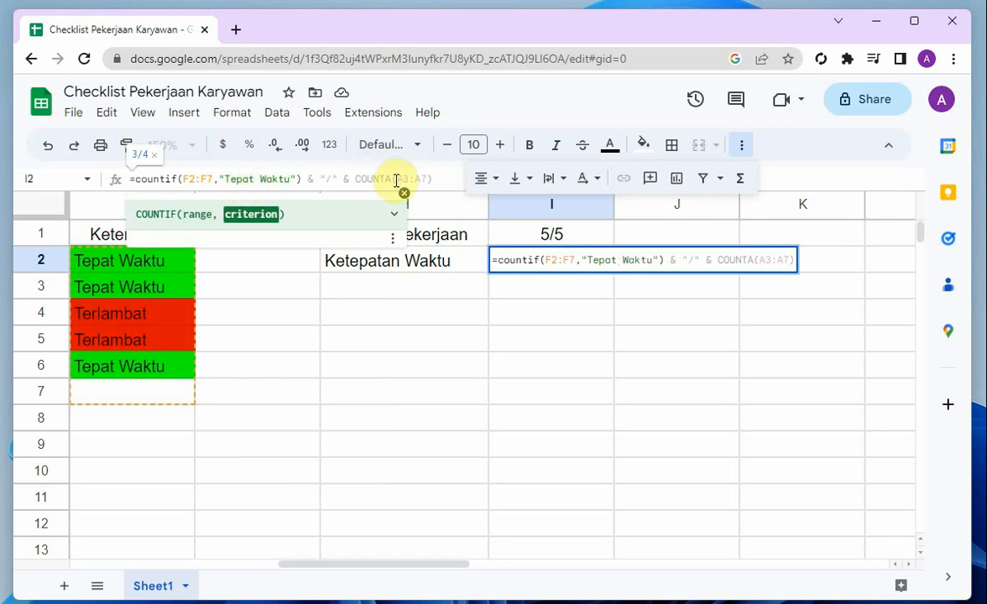
Change the COUNTA range in the I2 formula to F2:F7 and confirm the formula
drag(396, 181, 424, 183)
key(BackSpace)
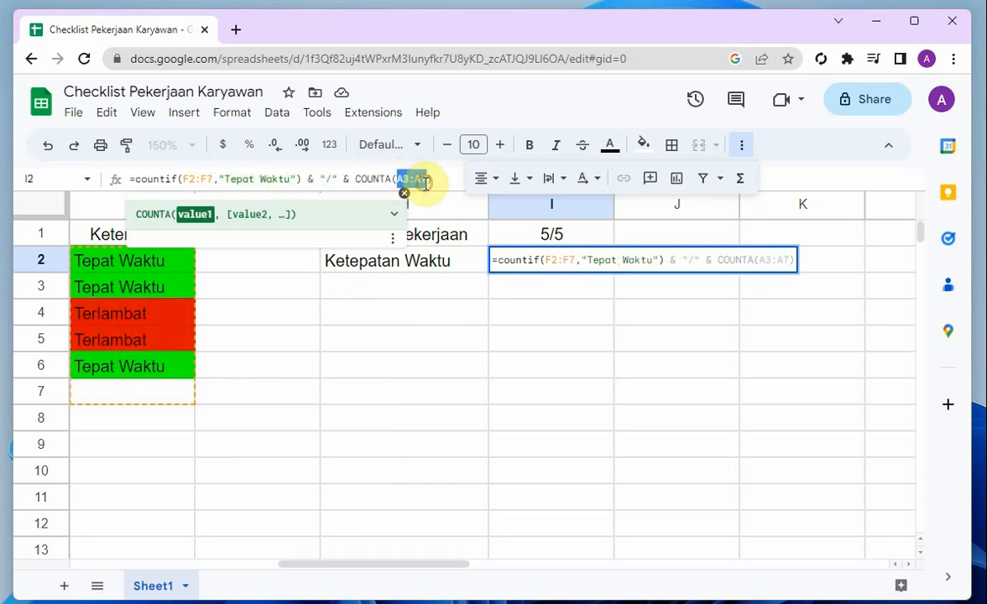
text(F2:F)
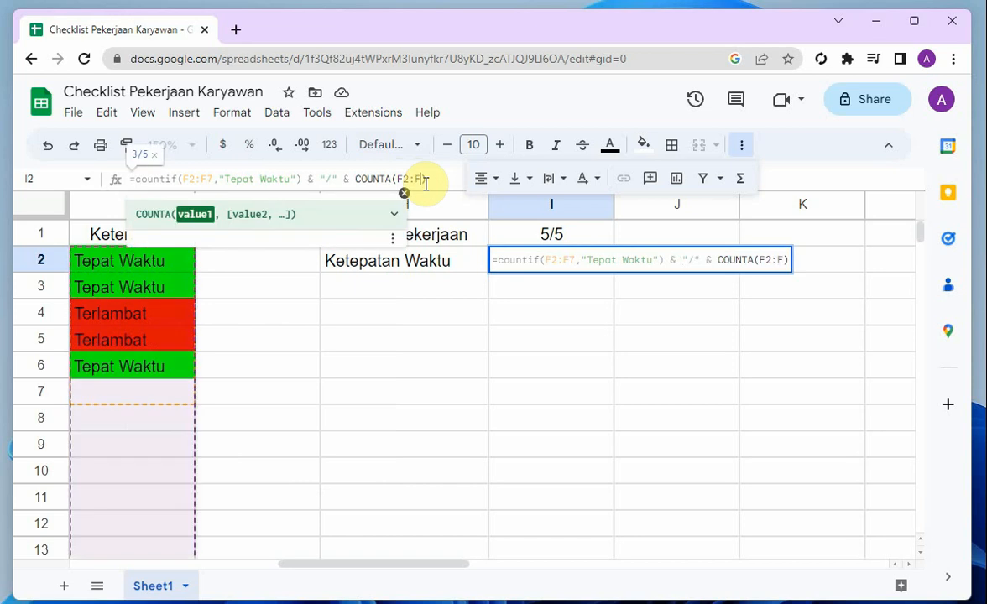
text(7)
key(Return)
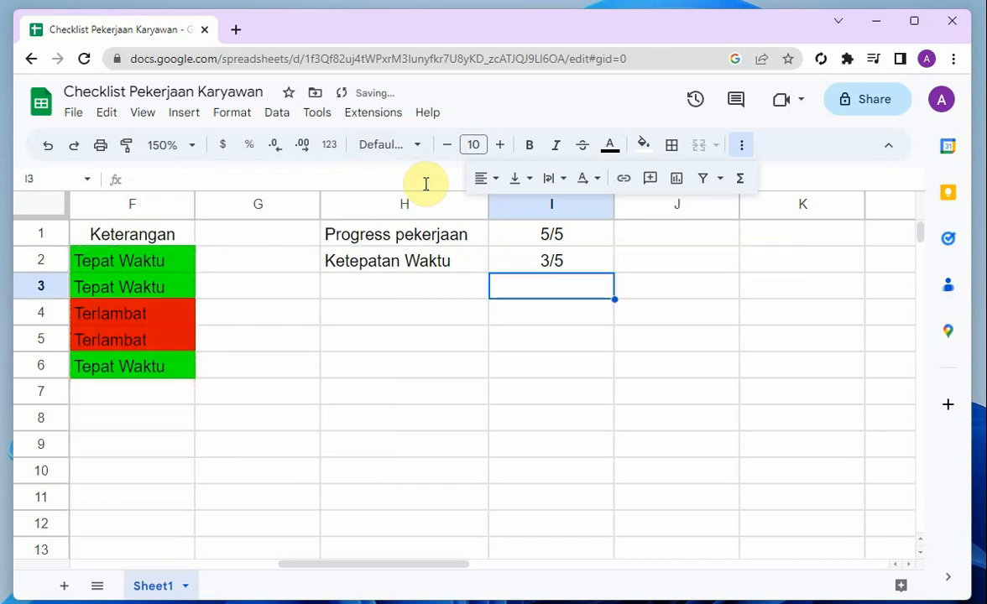
click(496, 401)
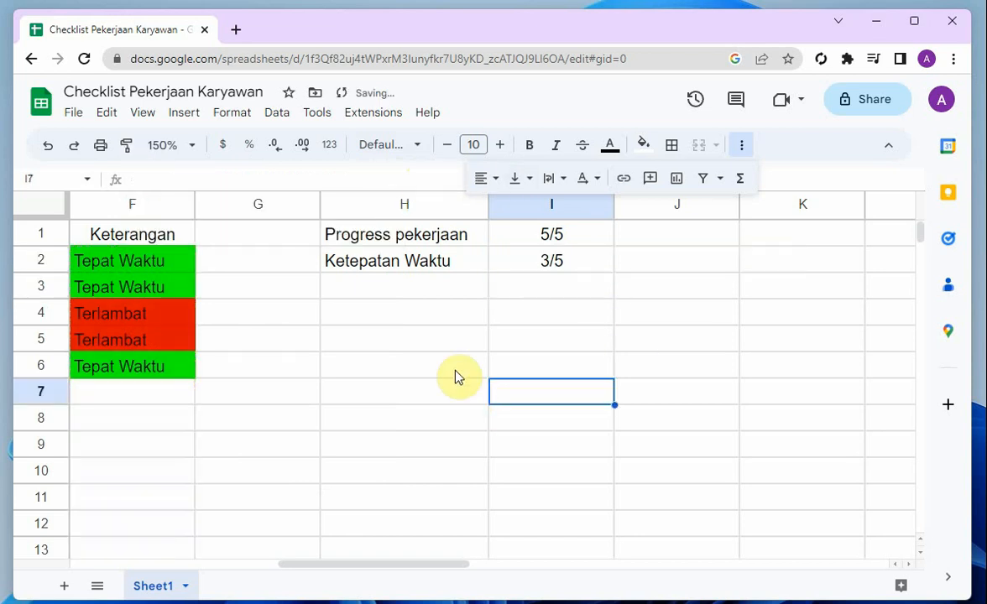
scroll(428, 327, down, 1)
scroll(427, 334, up, 2)
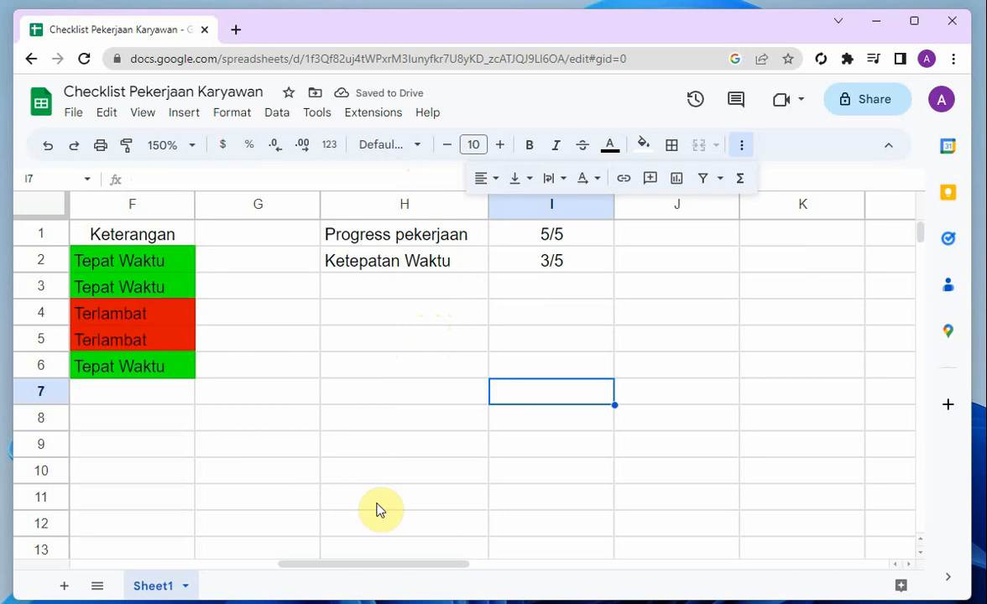
drag(338, 563, 394, 563)
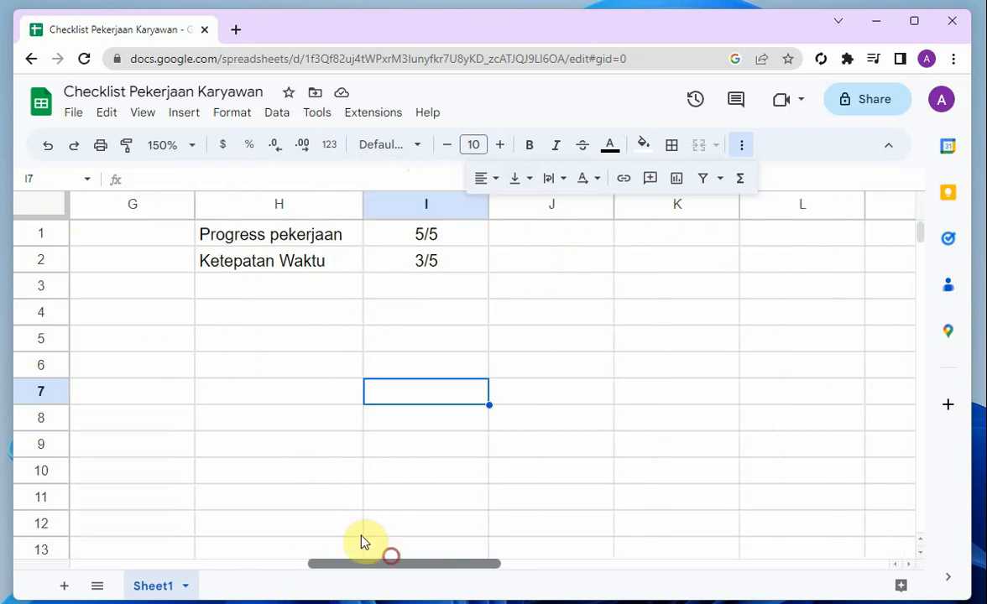
Set the sheet zoom to 100% and bring the whole task table into view
click(171, 144)
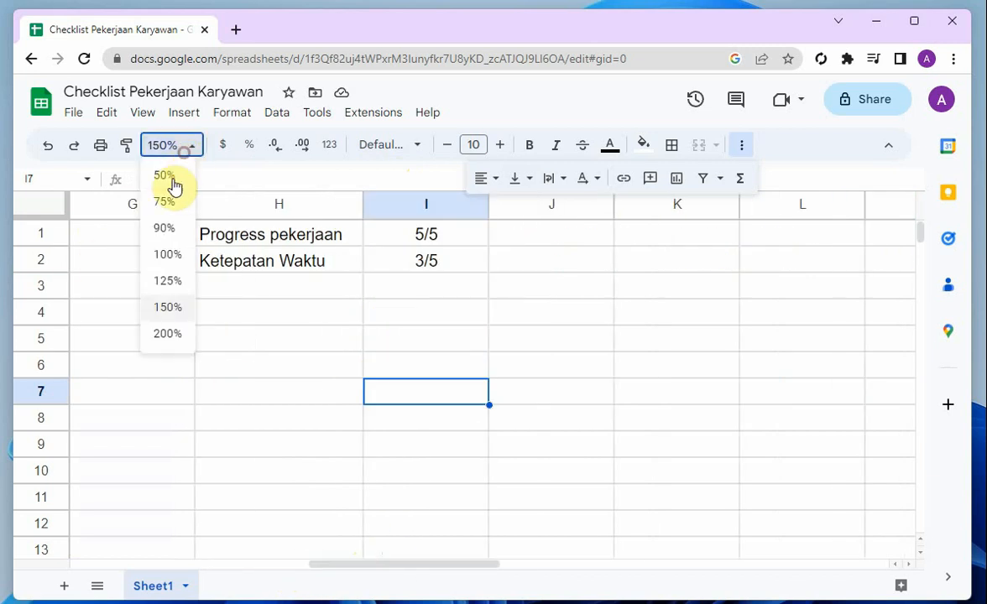
click(167, 255)
drag(382, 567, 141, 525)
click(468, 391)
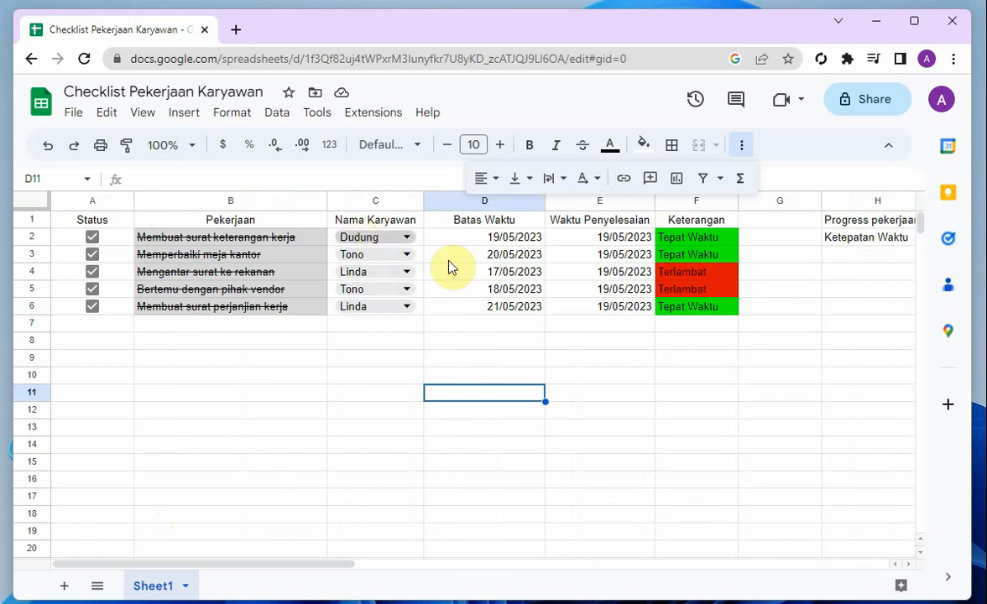
List the three employees from the Nama Karyawan column in cells H4 to H6, one name per row
drag(324, 569, 451, 567)
click(499, 280)
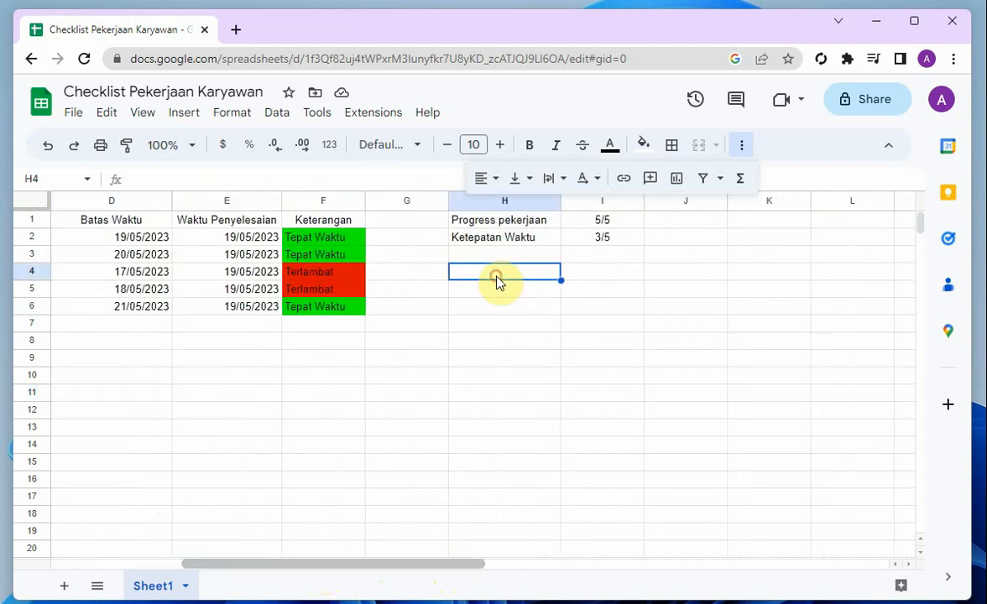
text(Dudung)
key(Return)
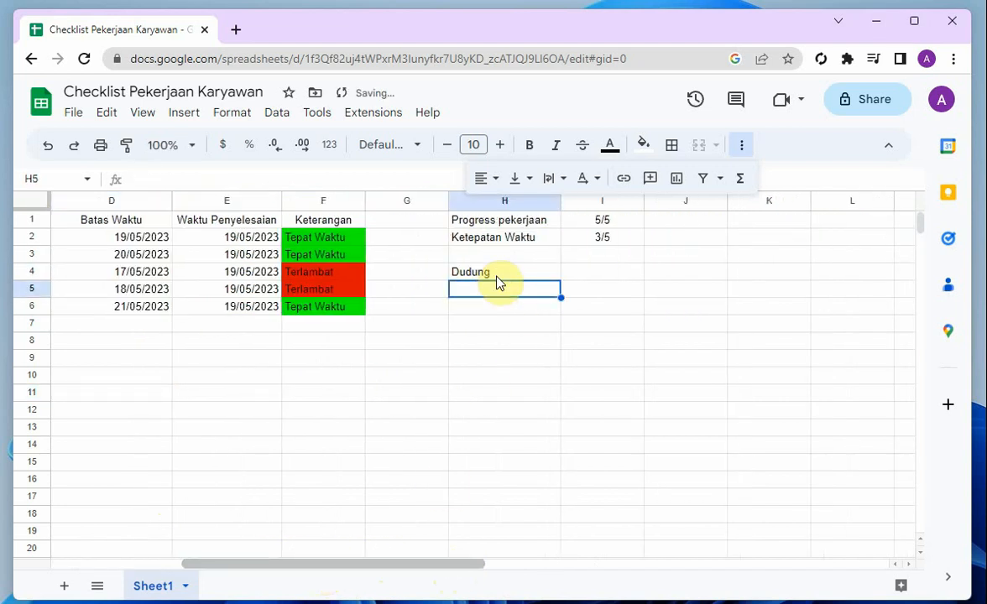
drag(359, 569, 386, 570)
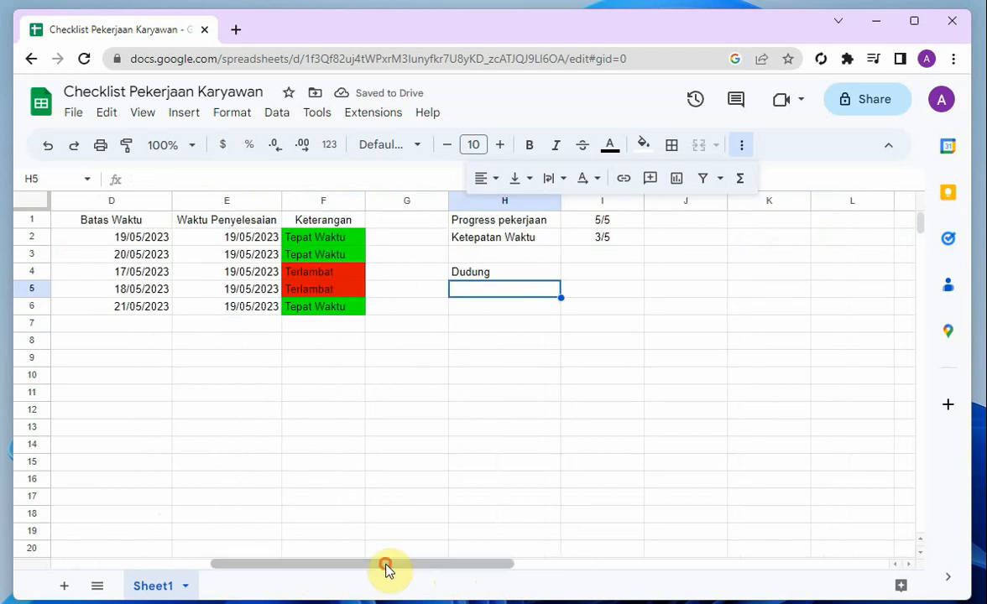
text(Tono)
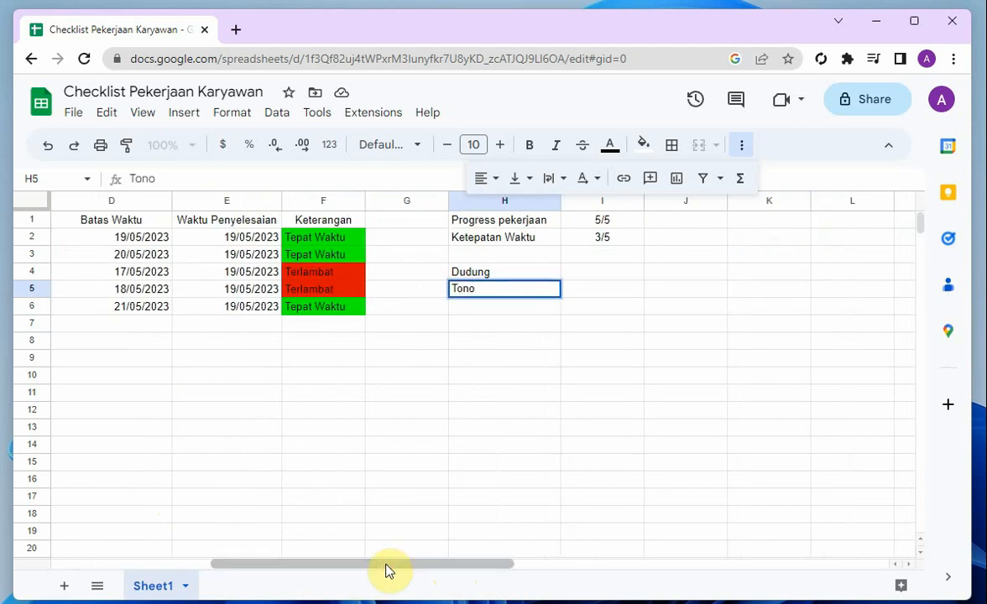
key(Return)
text(Linda)
key(Tab)
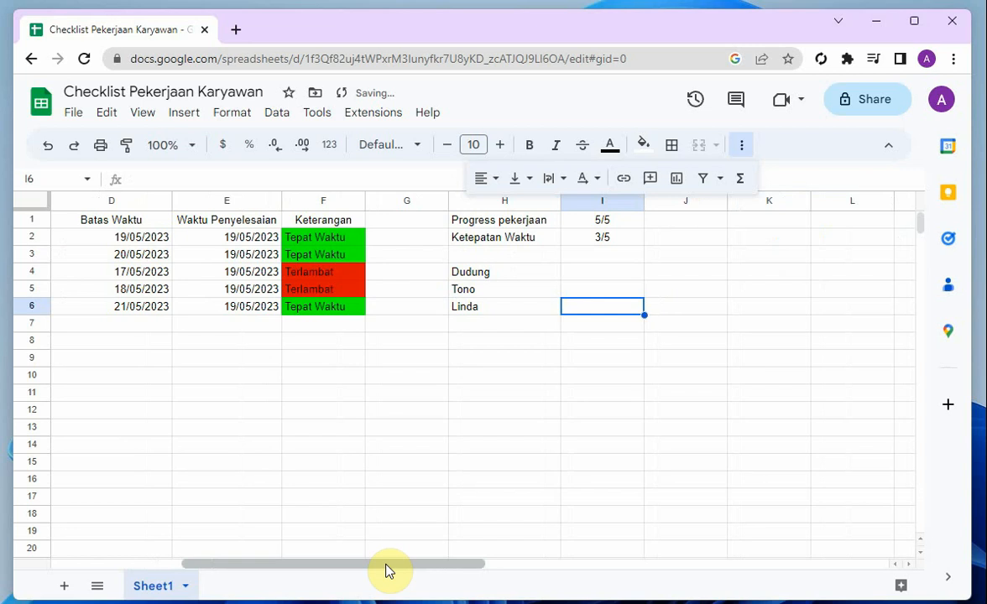
Start a COUNTIFS formula in cell I4, beside the first employee in the recap list
key(Up)
key(Up)
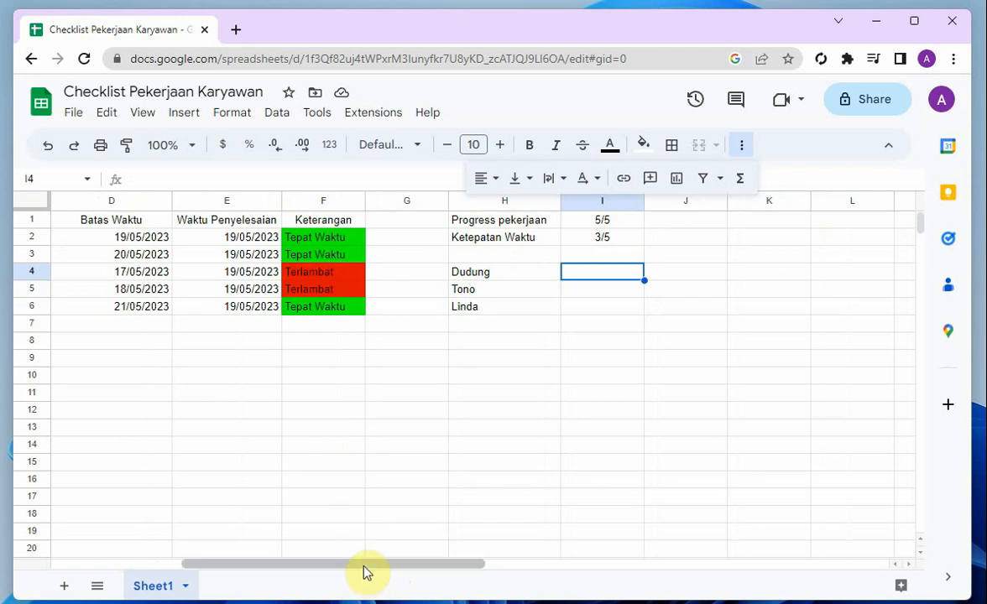
drag(364, 573, 344, 557)
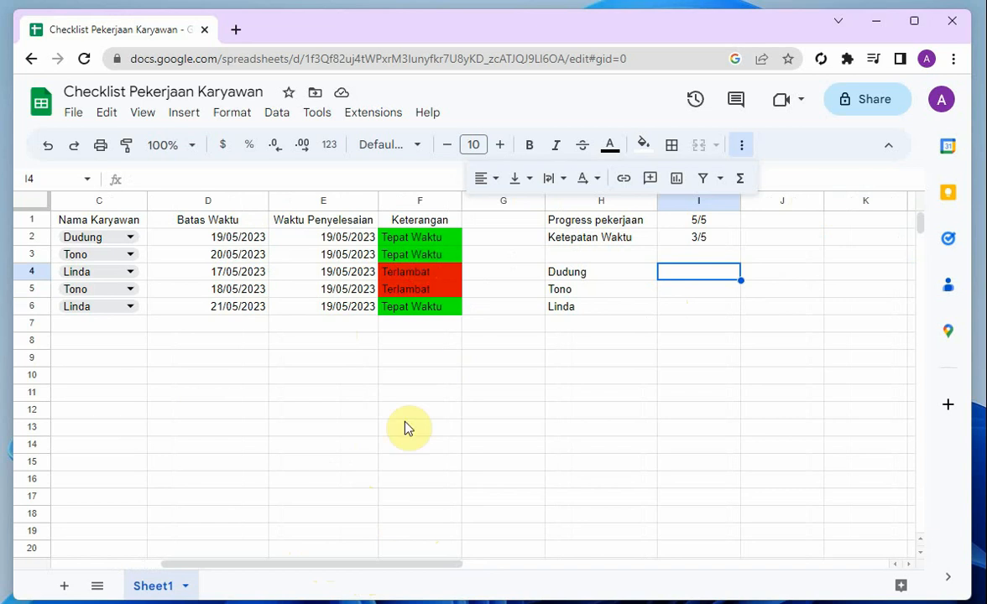
drag(406, 565, 422, 561)
text(=)
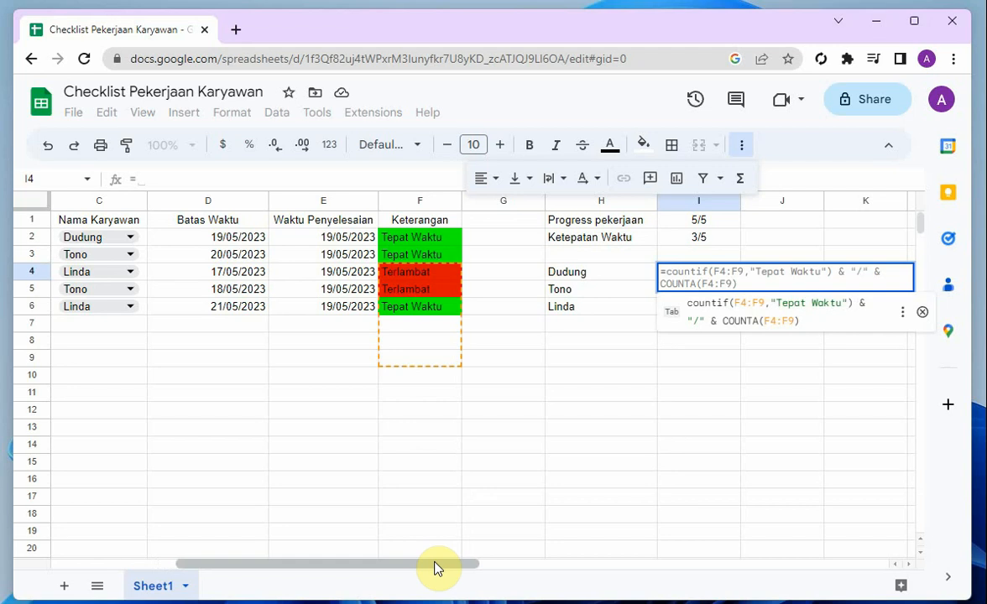
key(Escape)
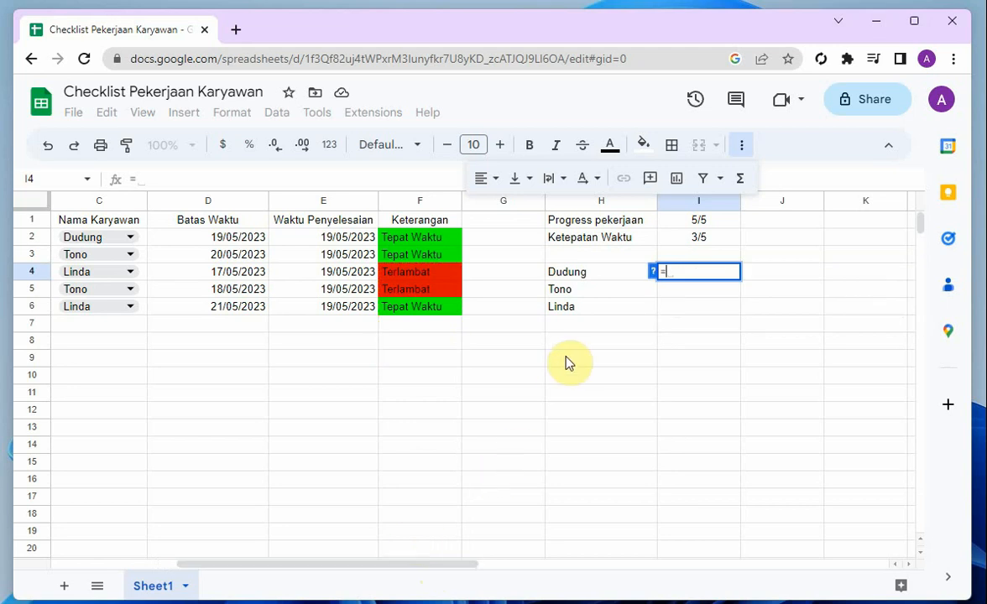
text(count)
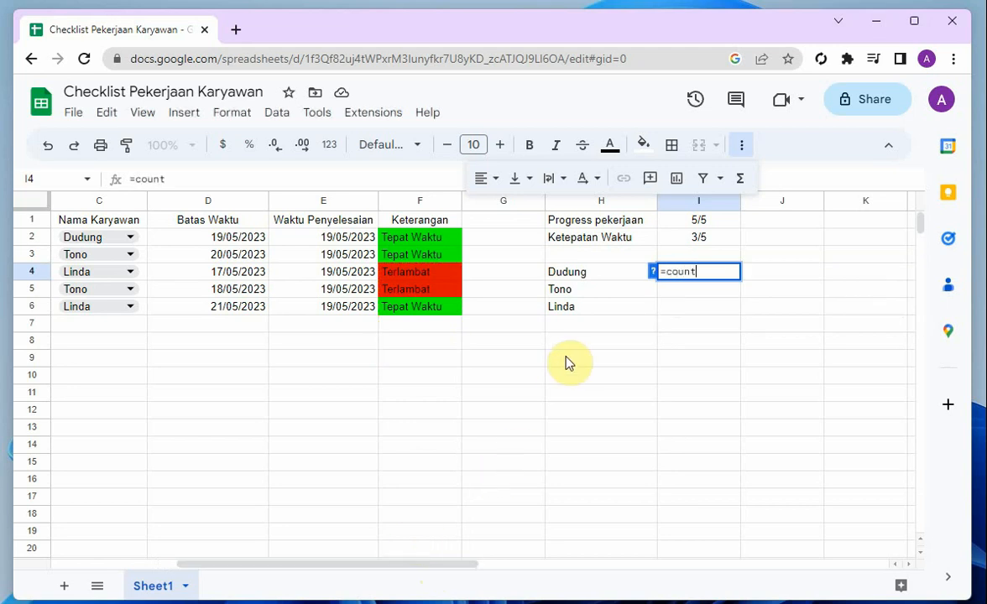
text(if()
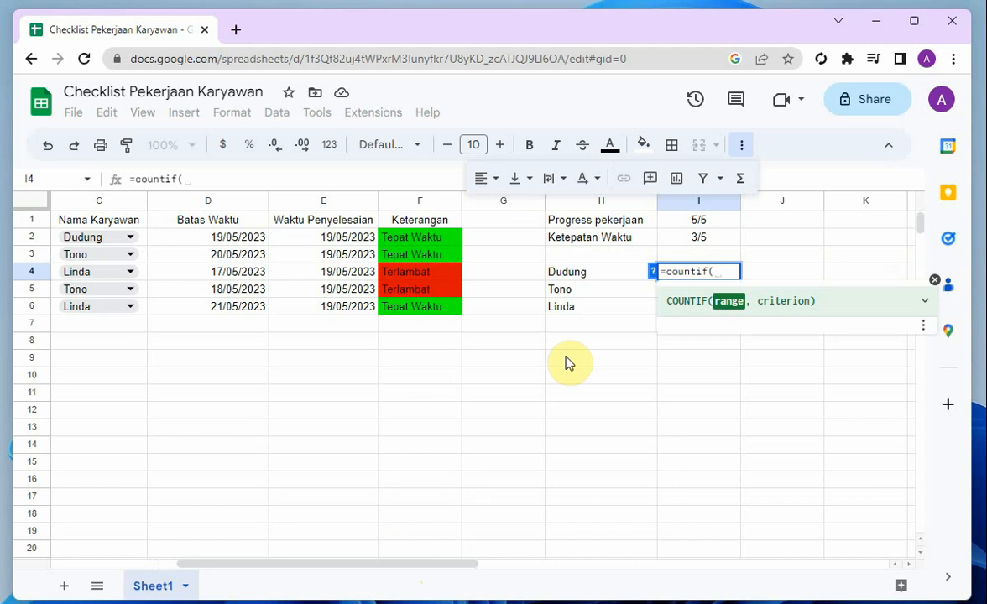
key(BackSpace)
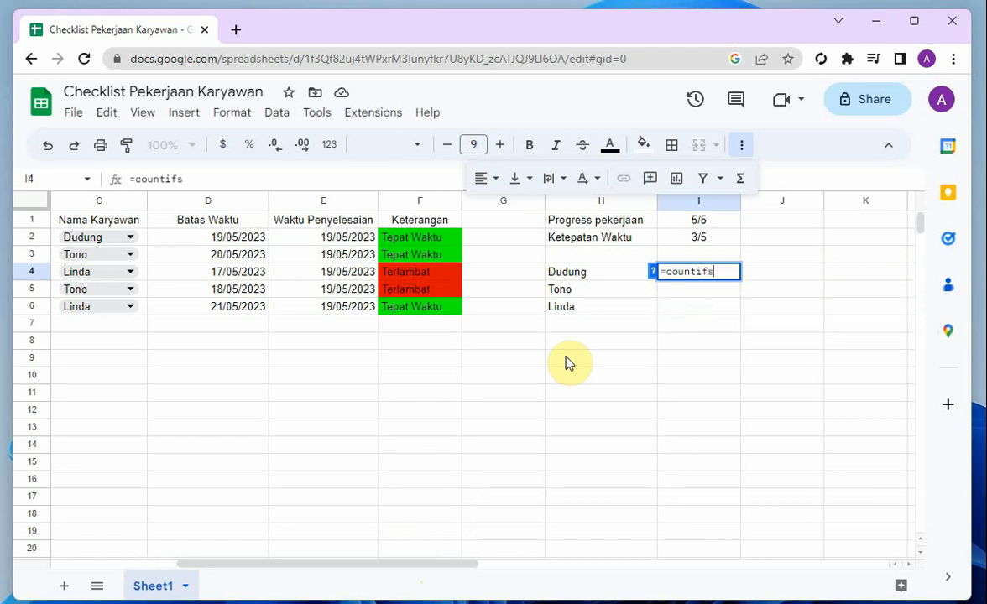
text(s()
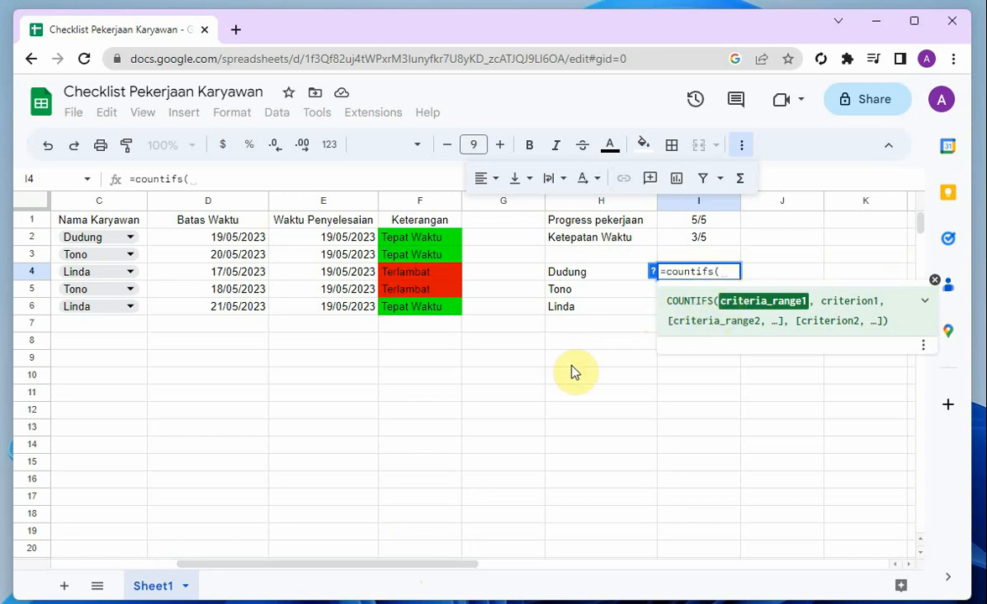
Set the formula's first criteria range to the Status checkboxes A2:A6, with the criterion TRUE
drag(451, 565, 337, 568)
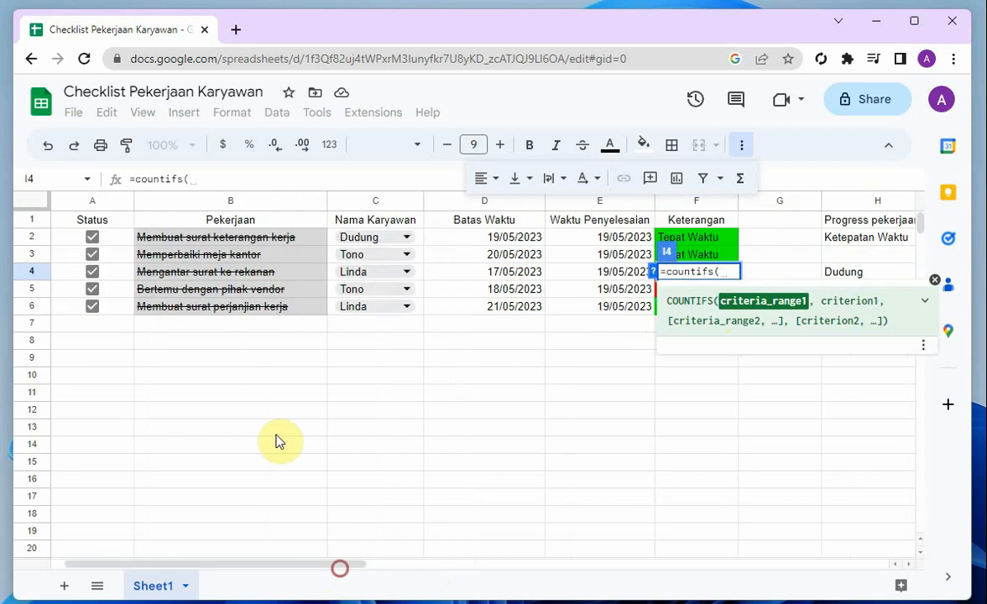
drag(94, 237, 102, 313)
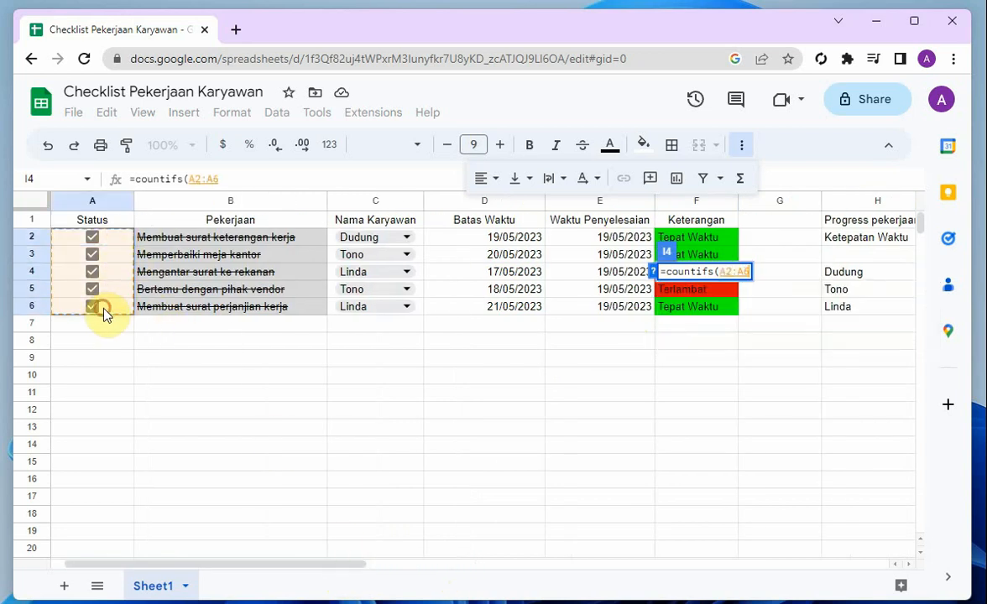
click(245, 181)
text(,)
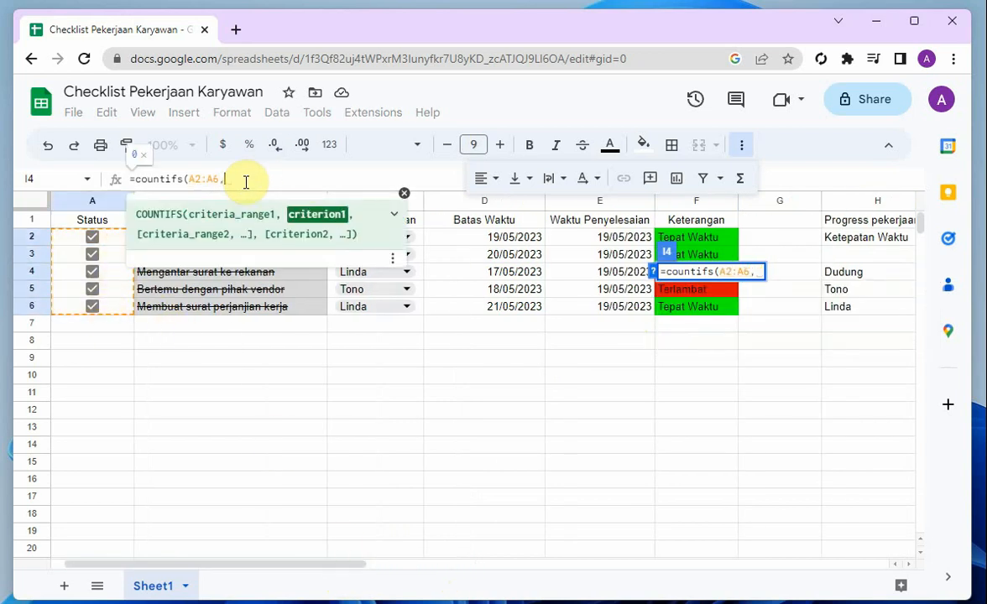
text("TRUE)
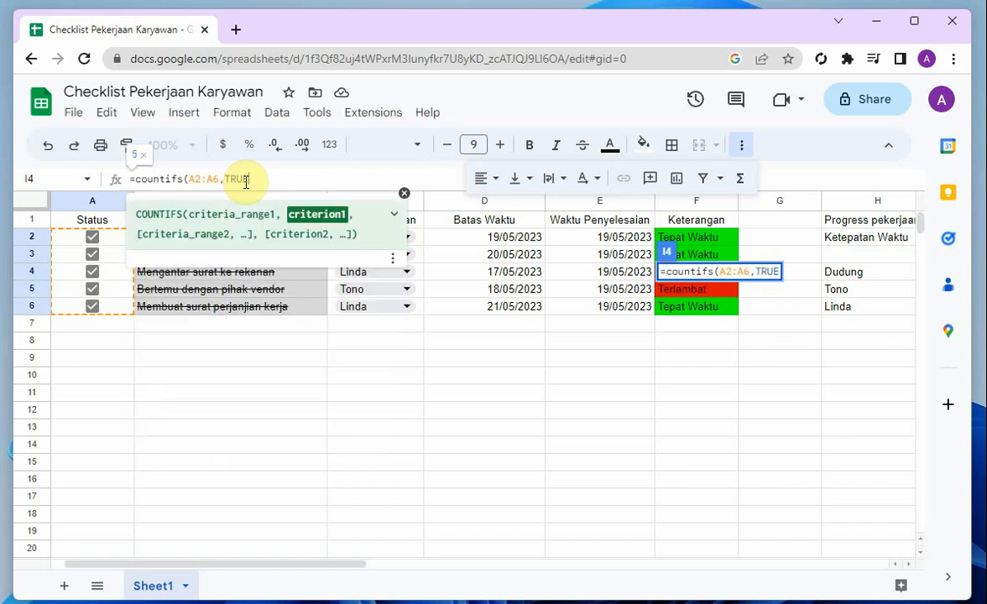
text(,)
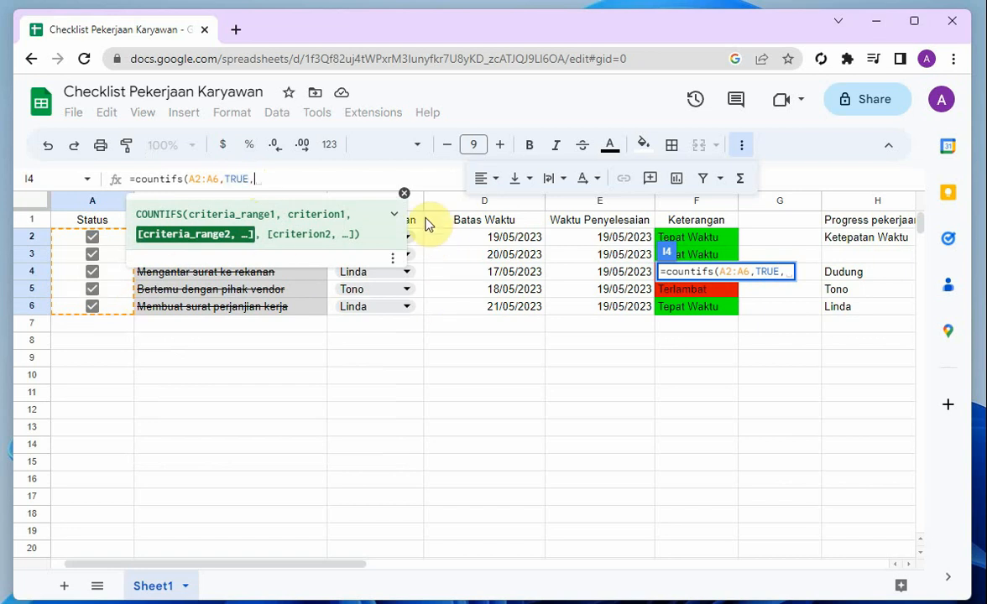
Add the Nama Karyawan cells C2:C6 as the formula's second criteria range
drag(423, 240, 418, 309)
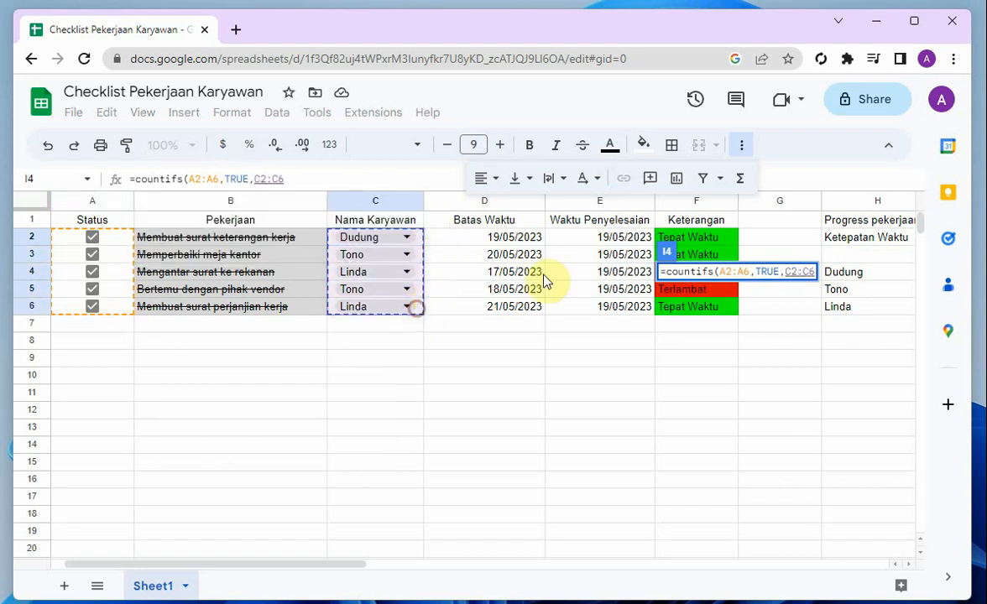
text(,")
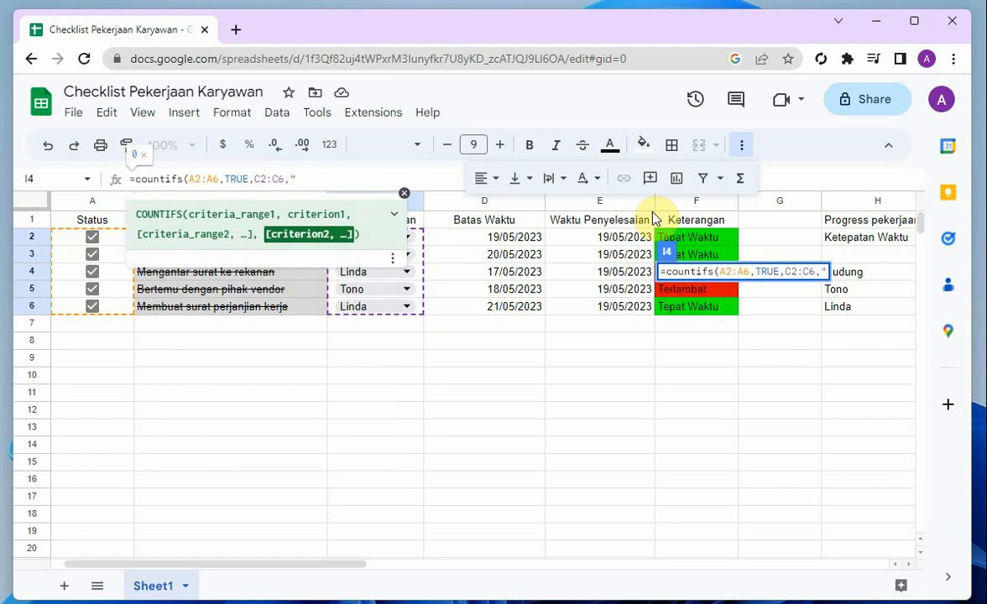
click(881, 277)
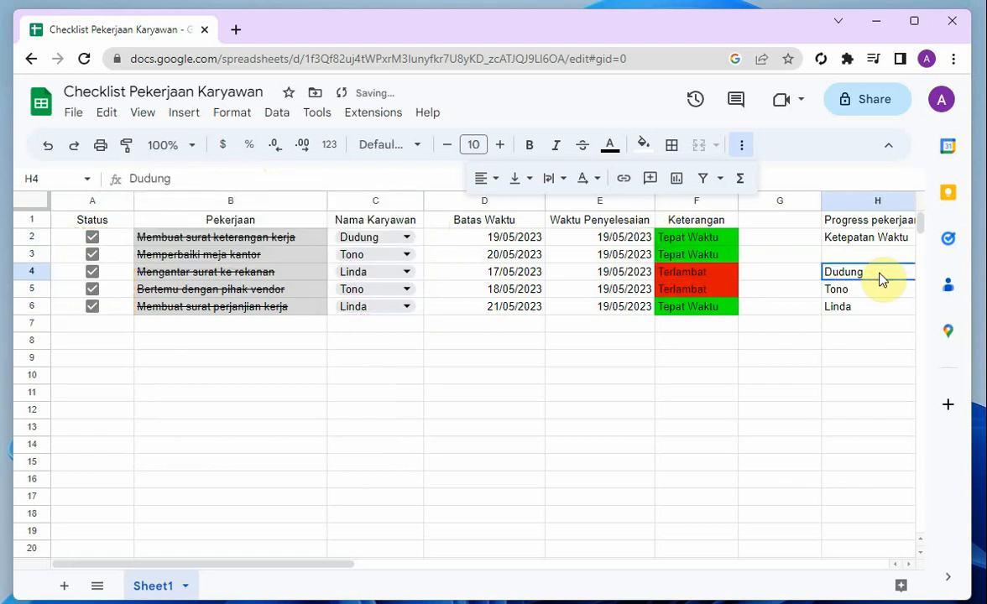
Replace the empty text criterion in the I4 formula with a reference to H4 and confirm the formula
drag(343, 565, 525, 572)
click(480, 274)
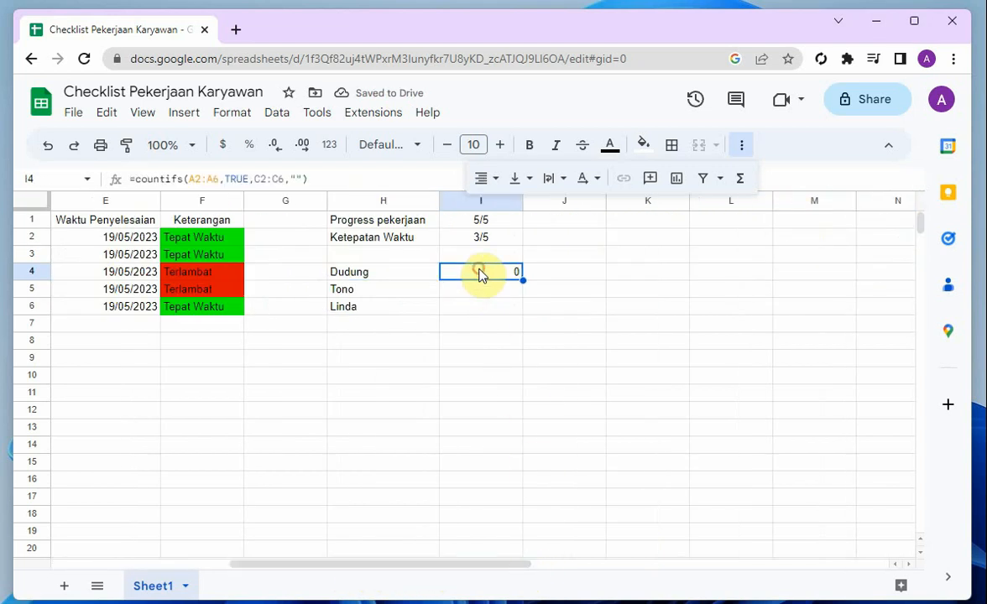
click(302, 179)
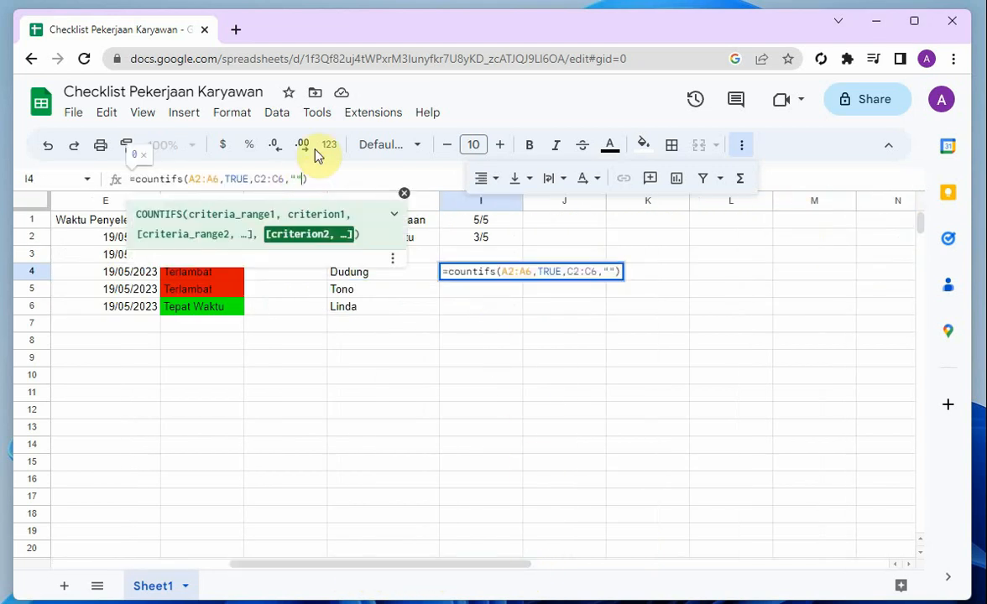
key(BackSpace)
key(BackSpace)
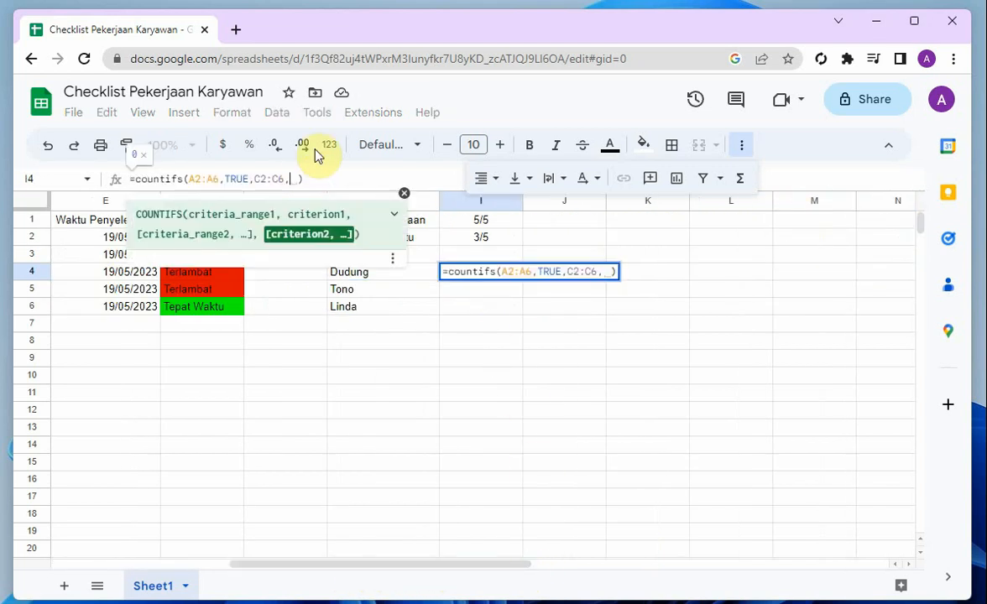
click(419, 280)
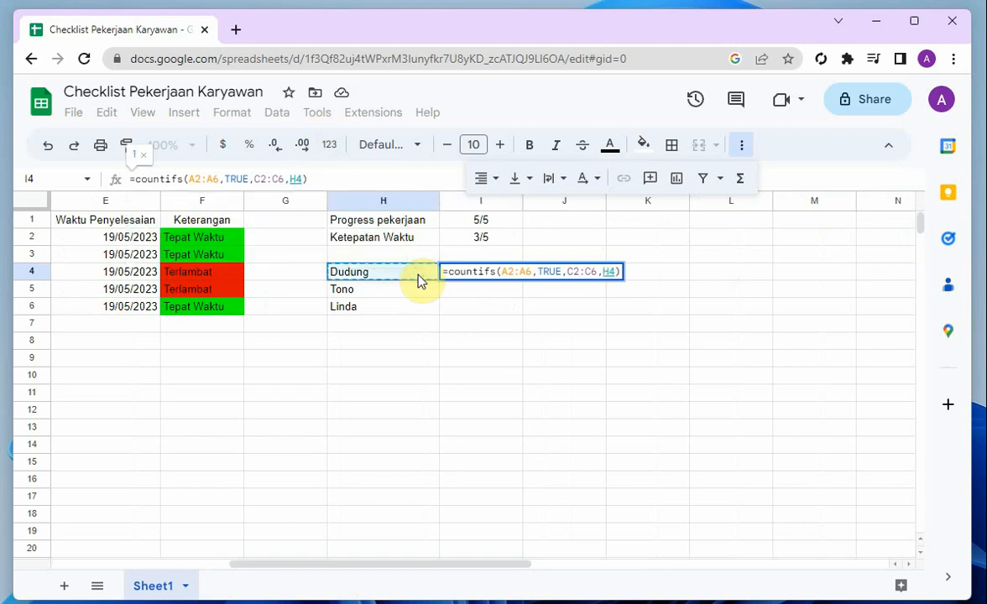
key(Return)
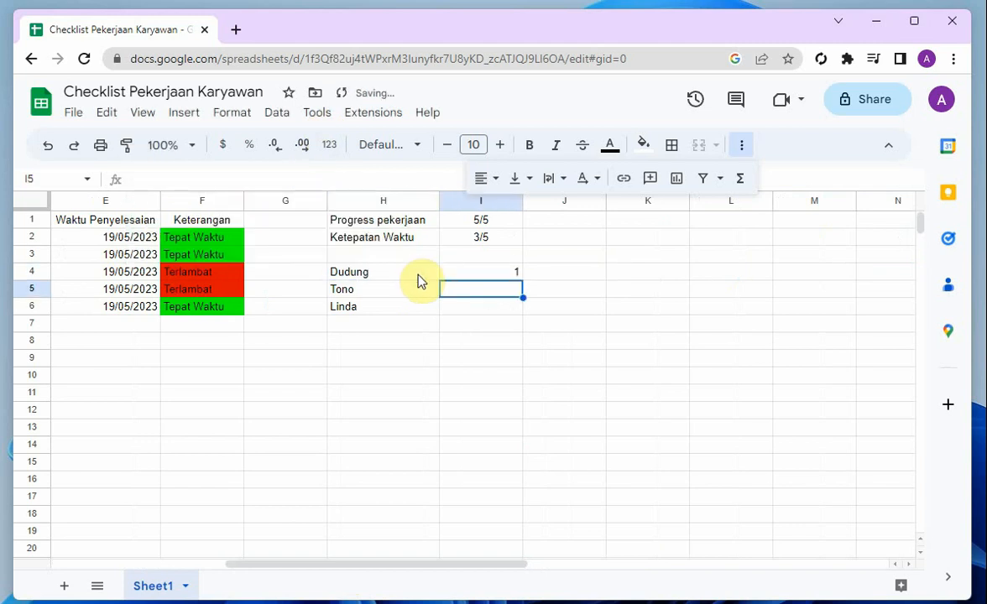
Fill the I4 formula down to I5 and I6 for the other two employees
key(Up)
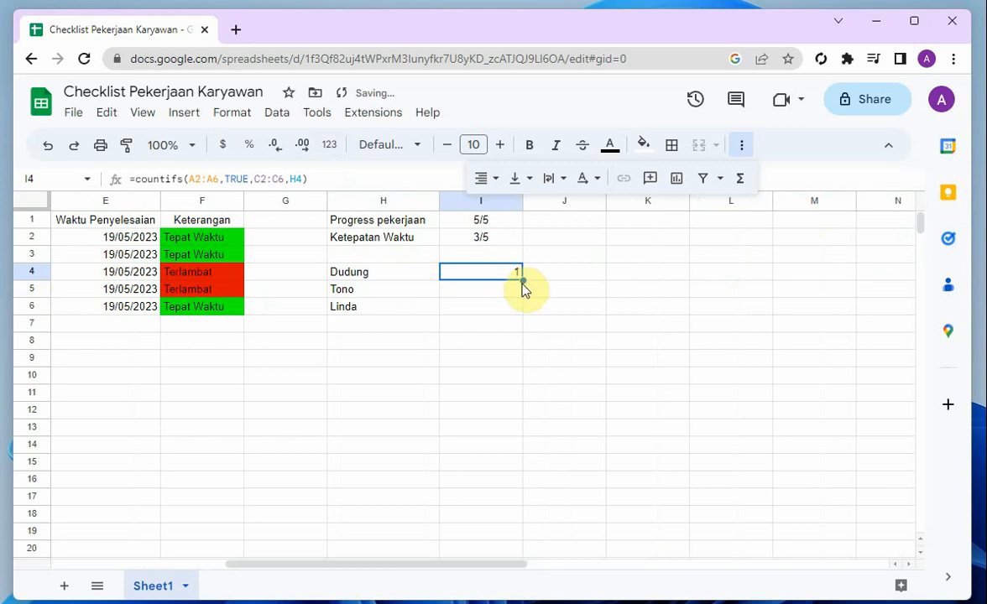
drag(521, 280, 516, 310)
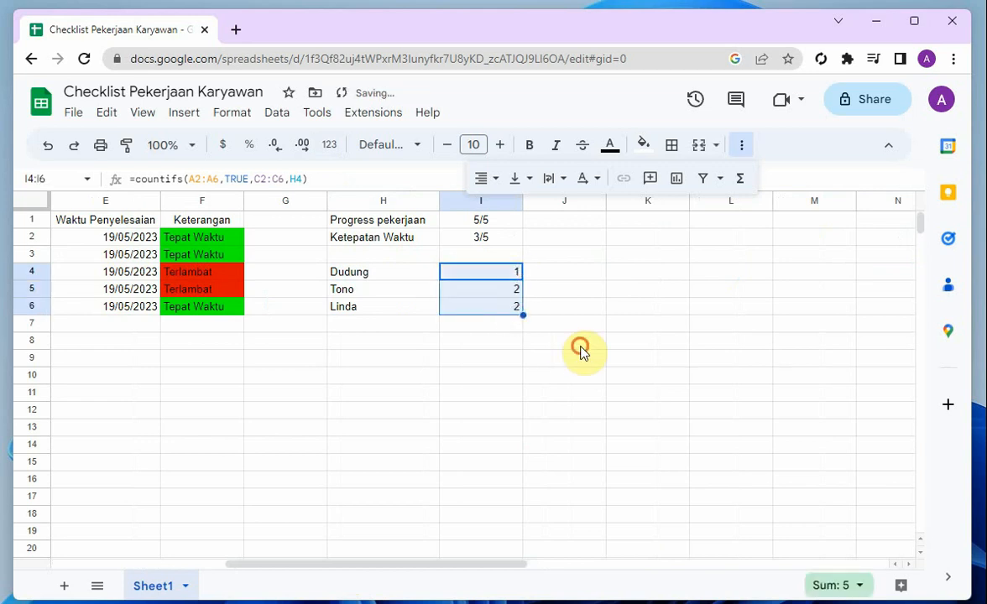
click(579, 345)
Move the recap block H4:I6 with the names and counts one row down, so it starts at H5
drag(388, 565, 353, 537)
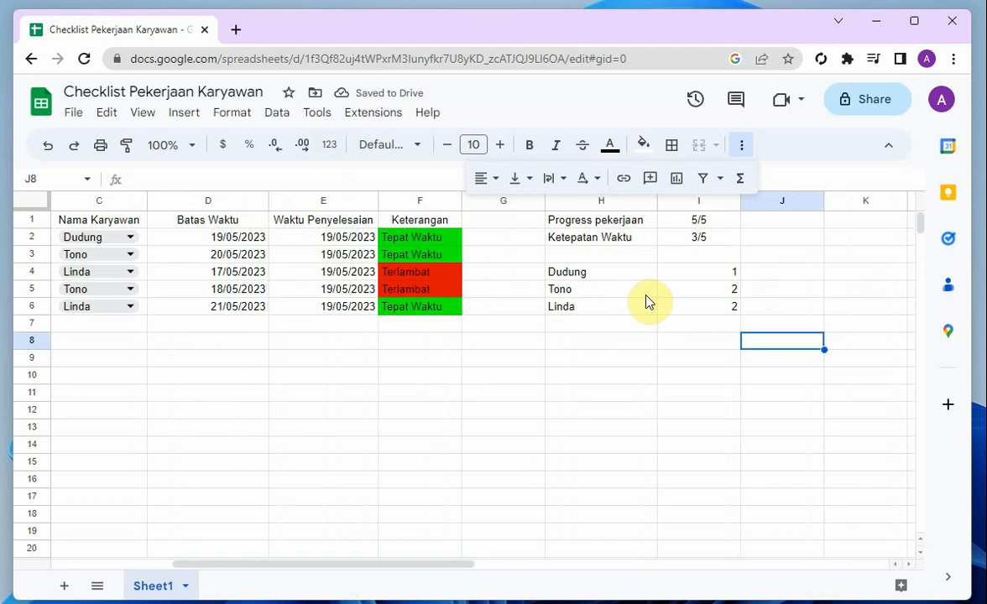
click(678, 270)
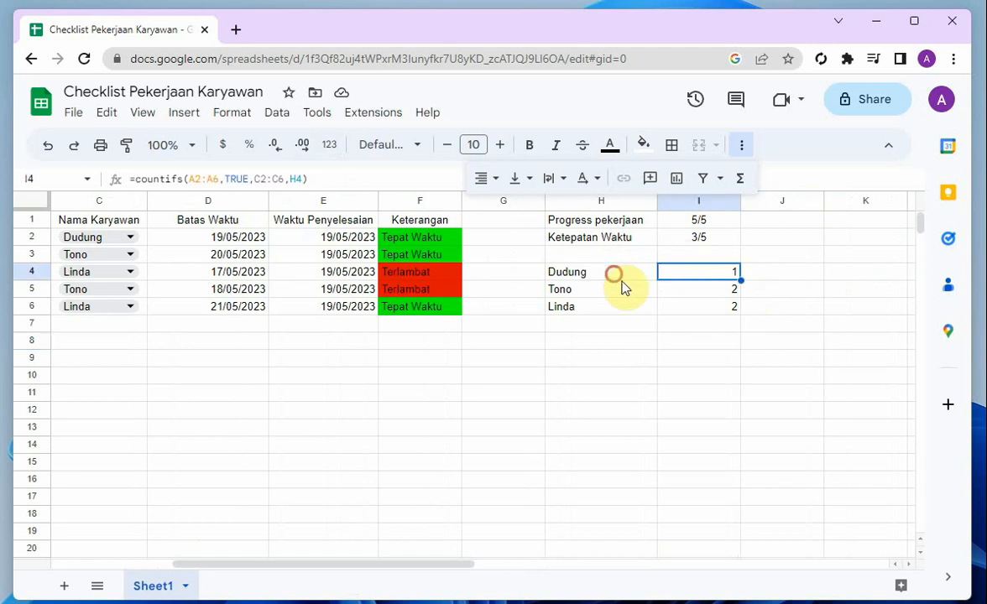
drag(613, 274, 679, 317)
key(ctrl+c)
click(587, 295)
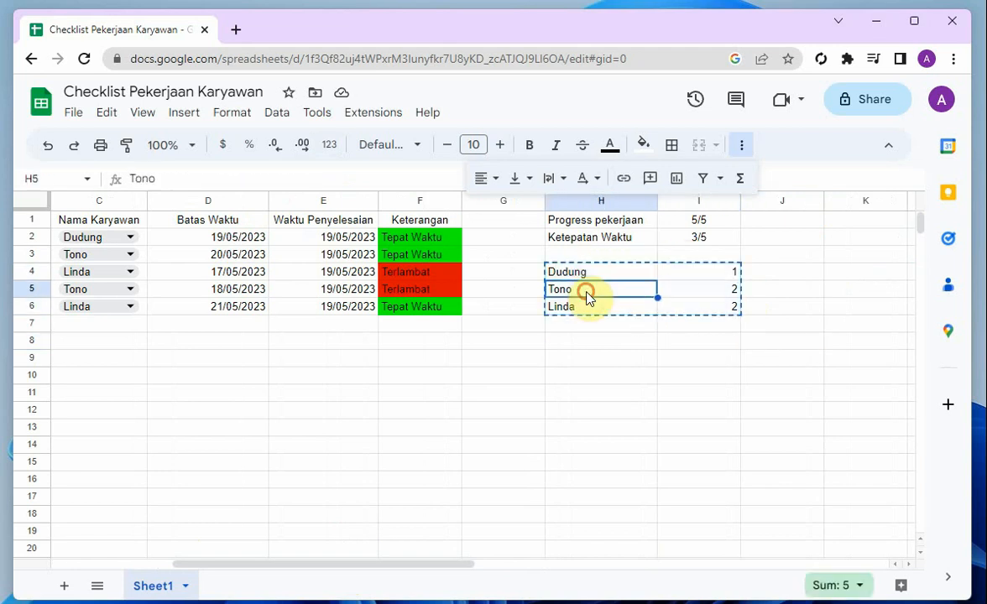
key(ctrl+v)
click(678, 303)
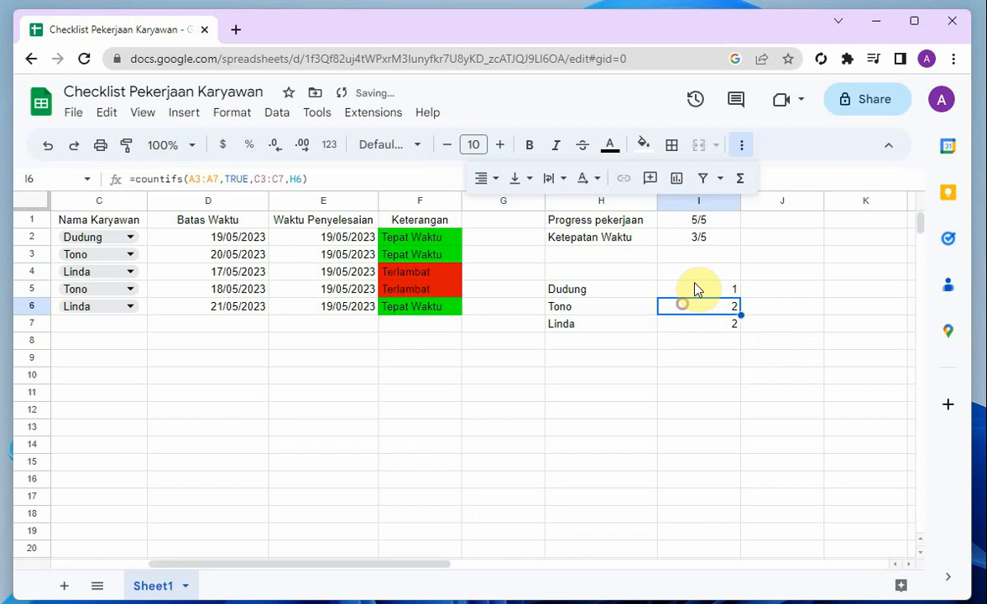
Enter the header "Pekerjaan Selesai" in I4 above the employee counts
click(692, 273)
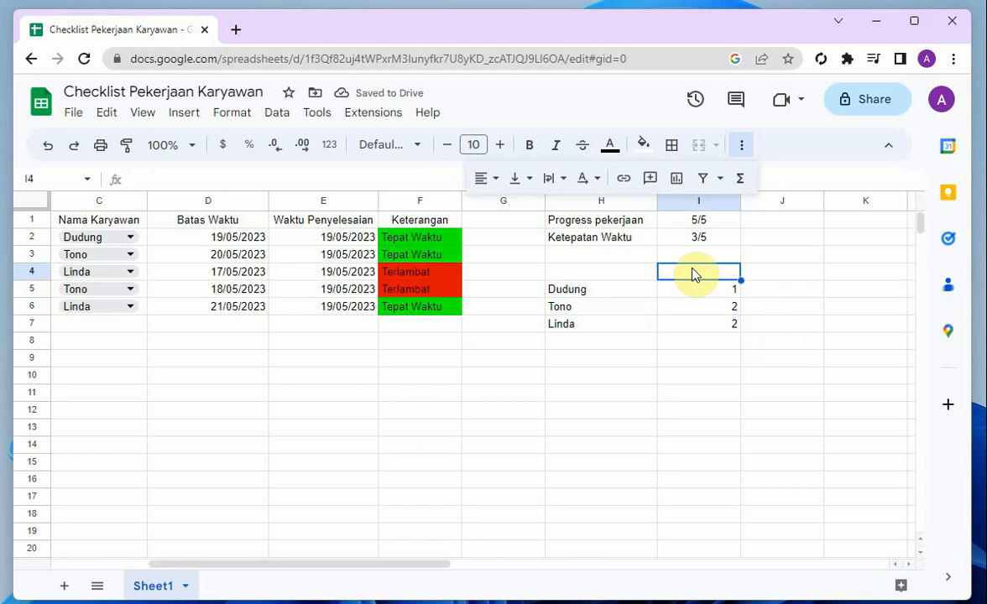
text(Pekerjaan Sele)
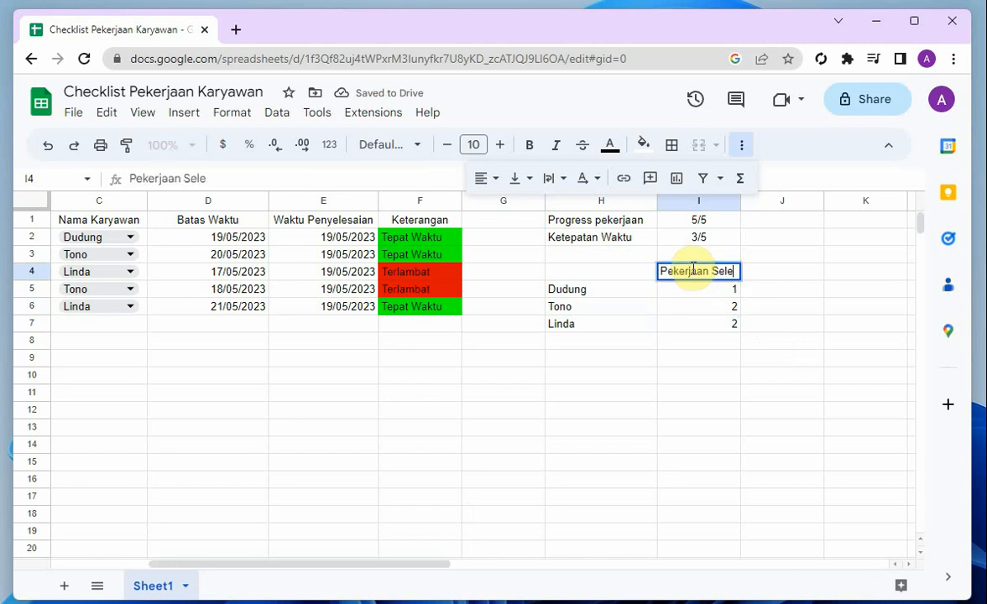
text(sai)
key(Tab)
Enter the header "Pekerjaan Tepat Waktu" in J4 and widen columns I and J to fit their headers
text(Ke)
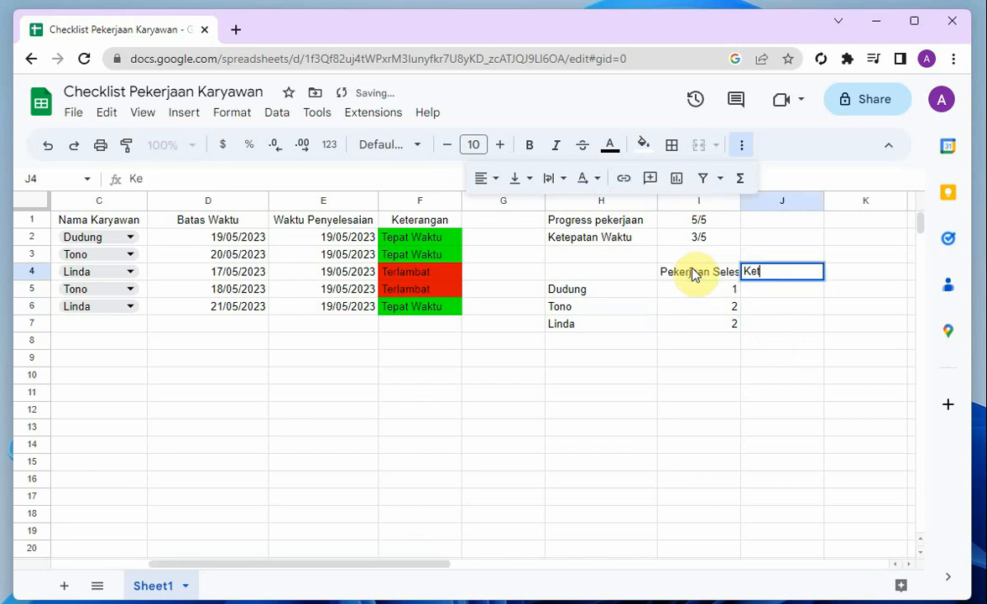
text(teP)
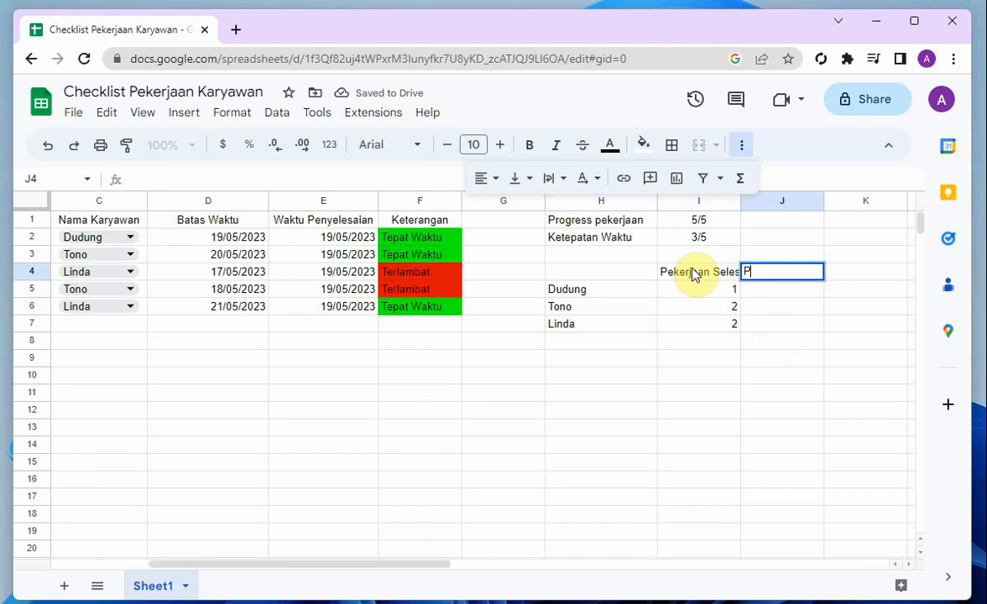
text(ekerjaan Tepat Waktu)
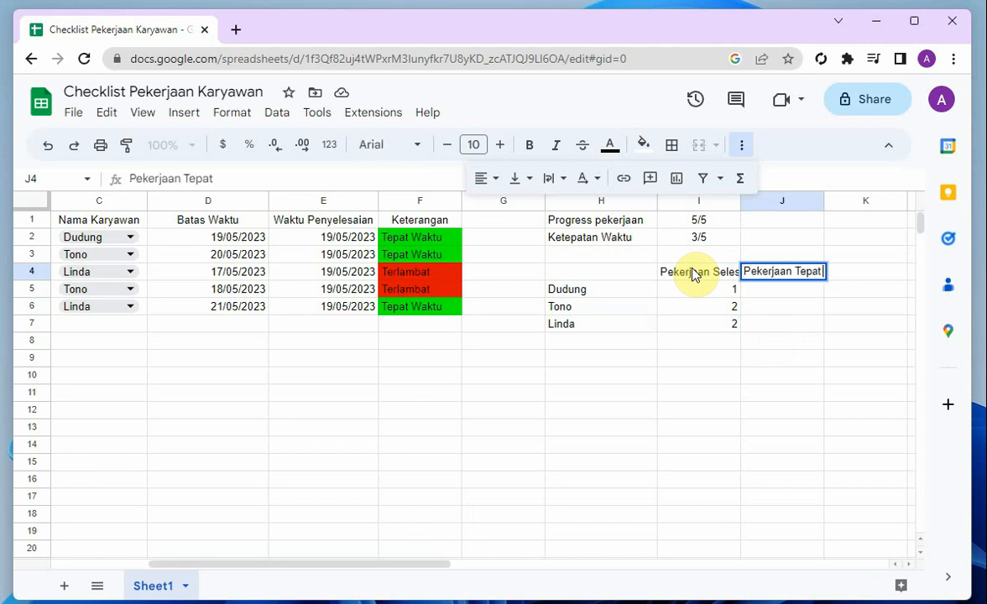
key(Return)
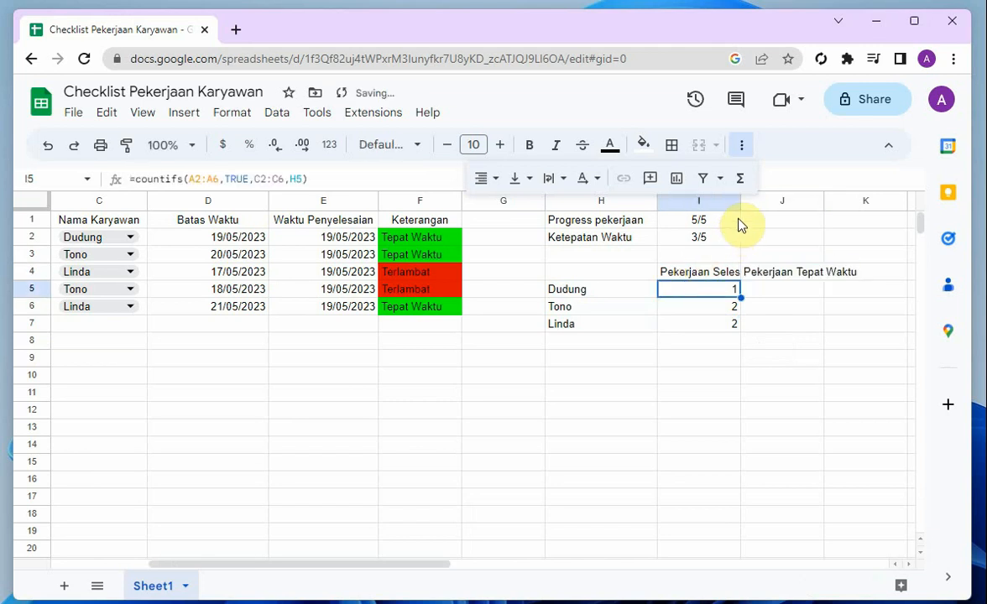
drag(740, 202, 782, 228)
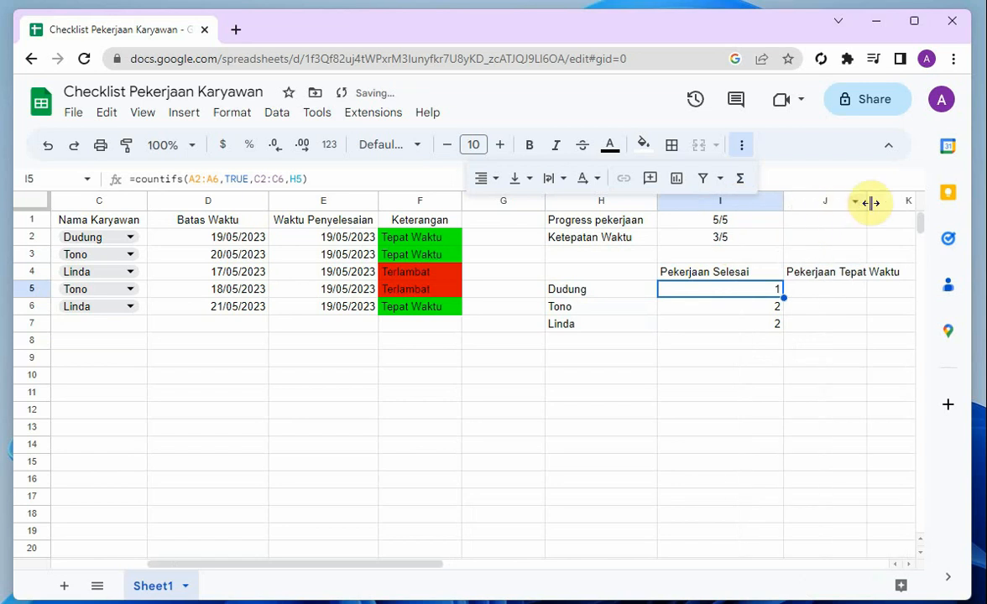
drag(868, 202, 910, 237)
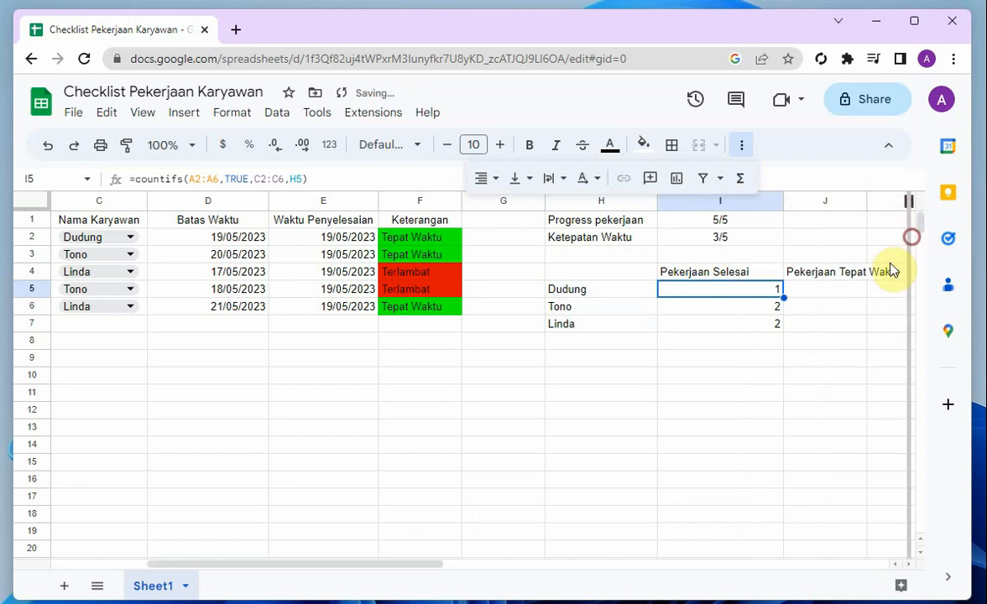
click(839, 302)
text(=)
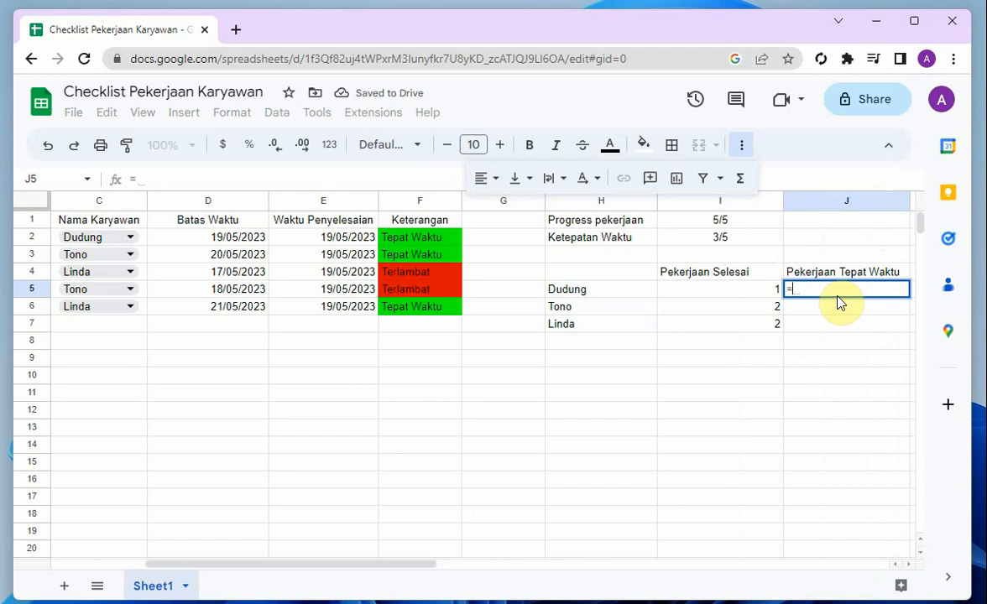
key(Escape)
Copy the COUNTIFS formula from I5 into J5 under the "Pekerjaan Tepat Waktu" header
key(Left)
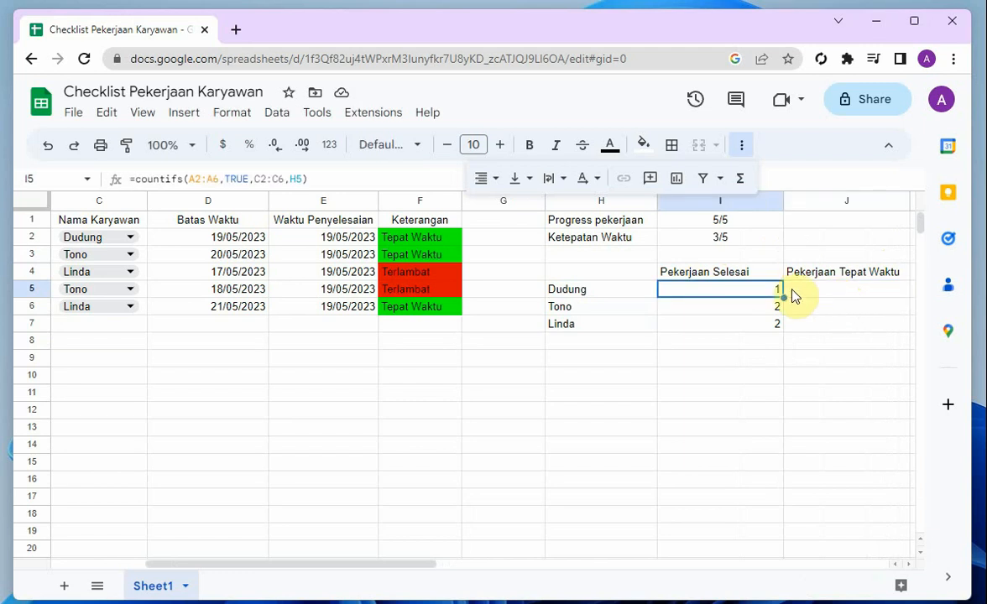
drag(783, 294, 785, 309)
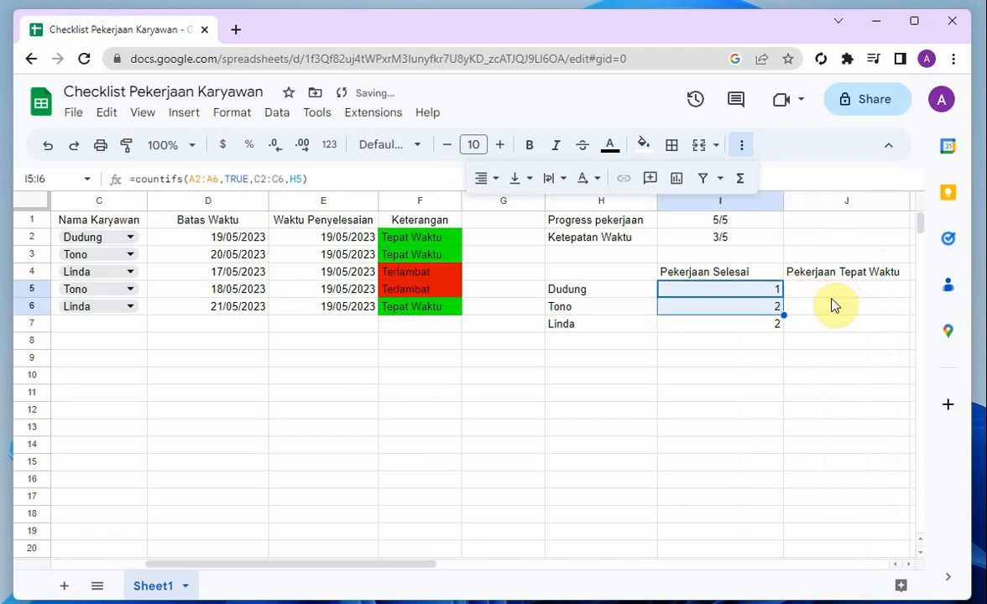
key(ctrl+c)
click(775, 294)
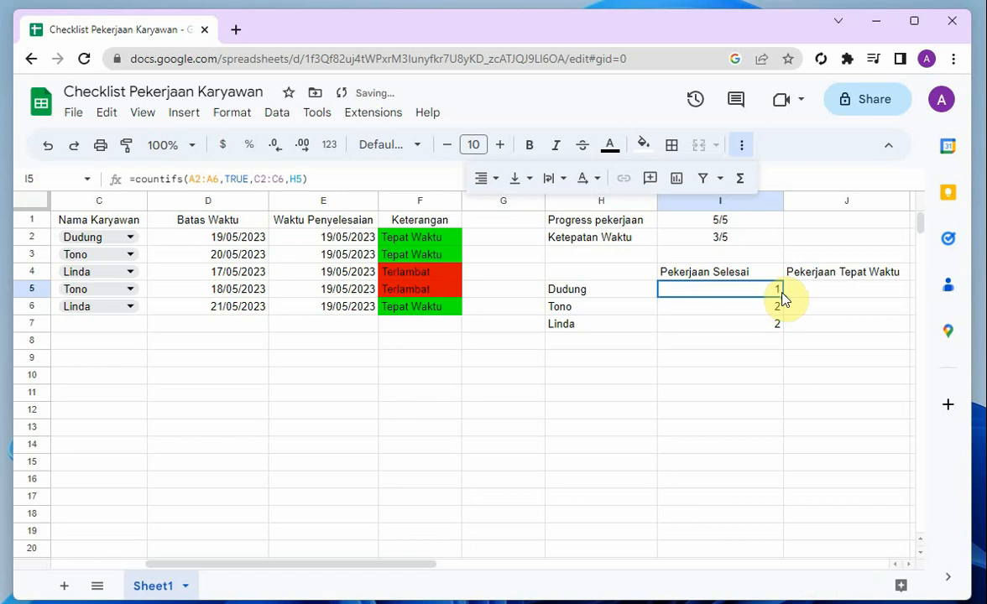
click(830, 291)
key(ctrl+v)
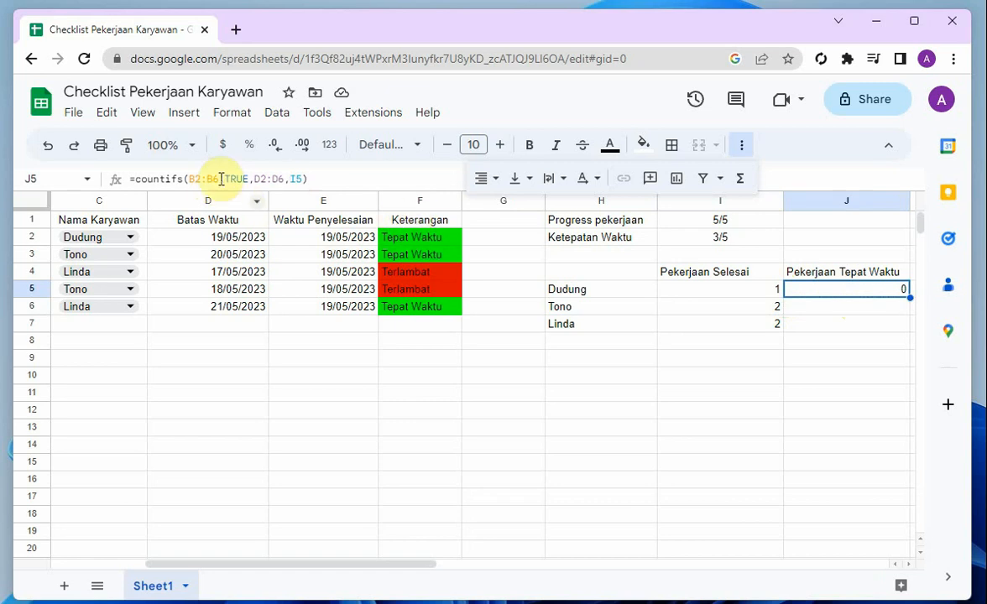
drag(343, 566, 315, 562)
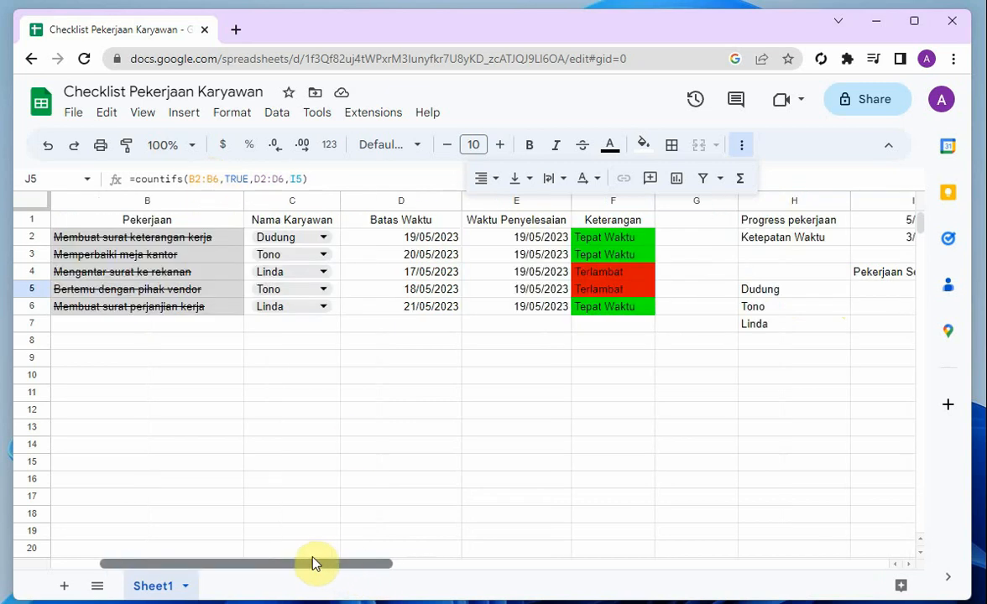
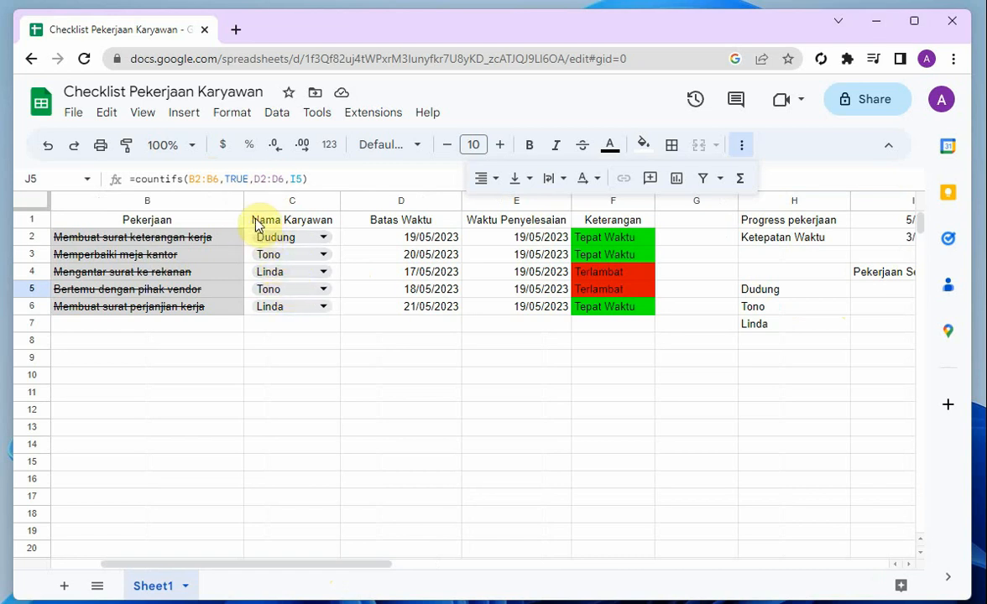
Change the first condition of the COUNTIFS formula in J5 to range C2:C6 with H5 as the criterion
click(189, 179)
text(C)
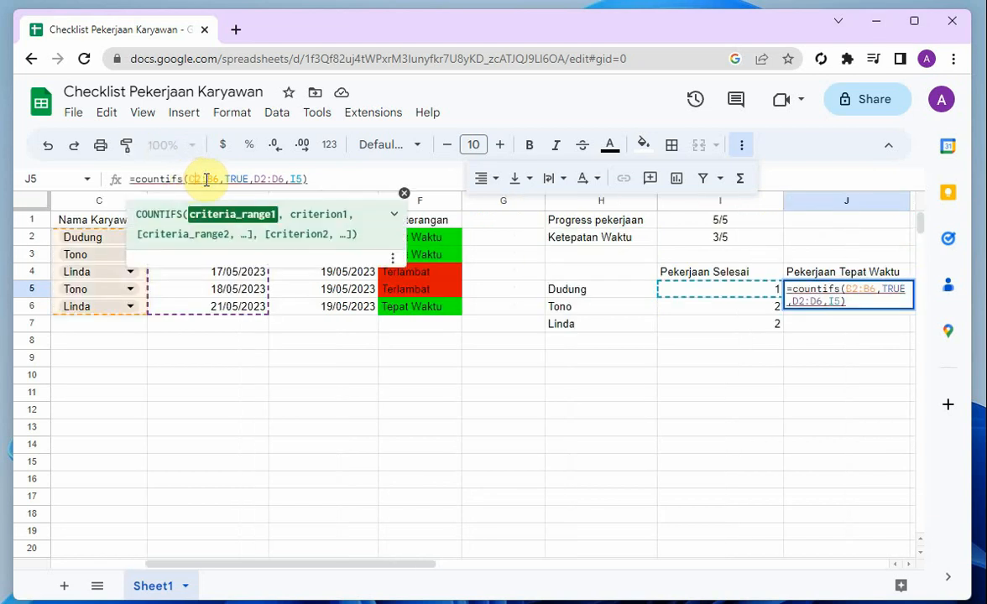
drag(213, 179, 210, 179)
text(C)
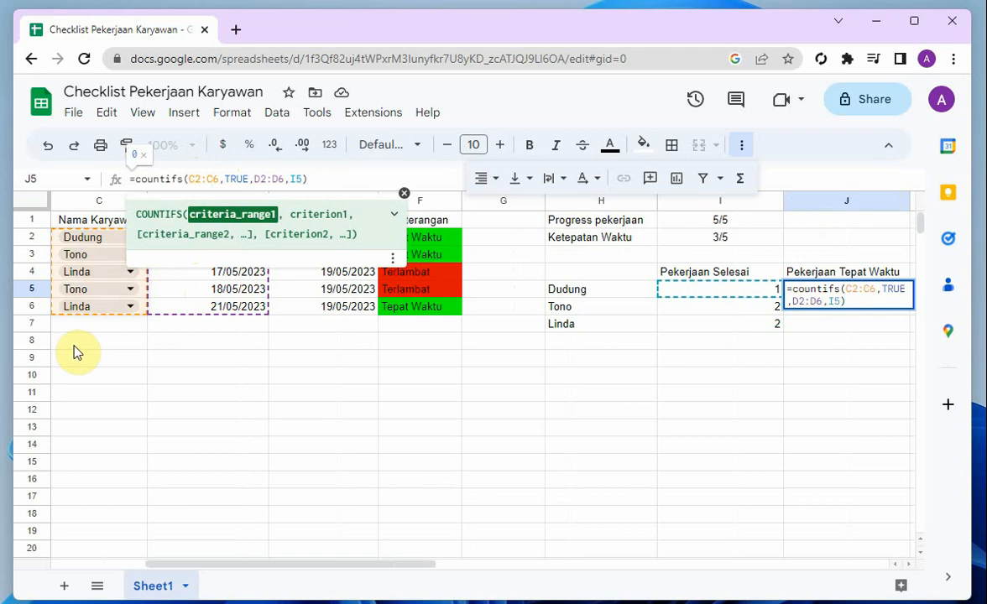
drag(223, 179, 250, 178)
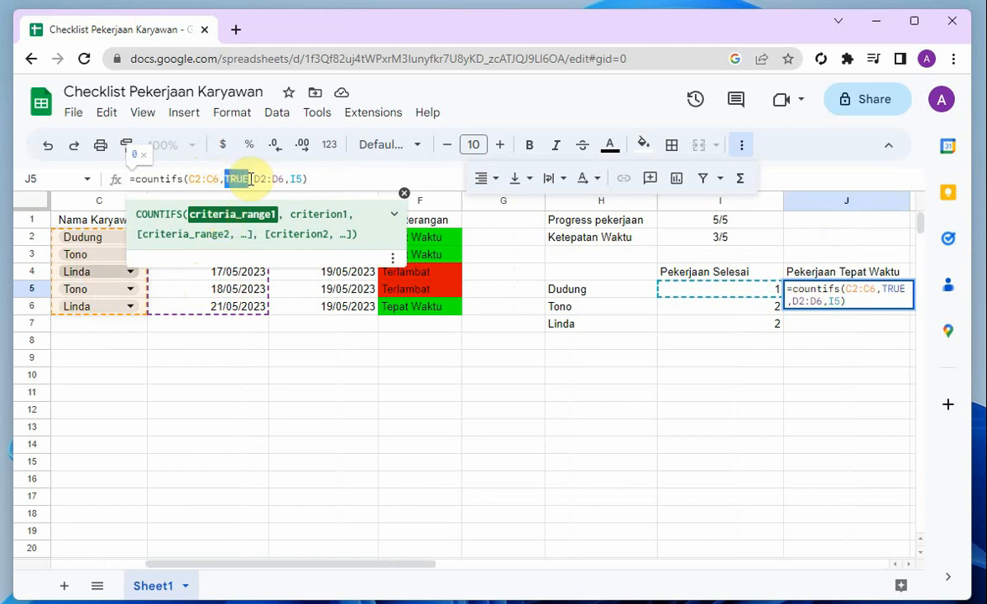
key(BackSpace)
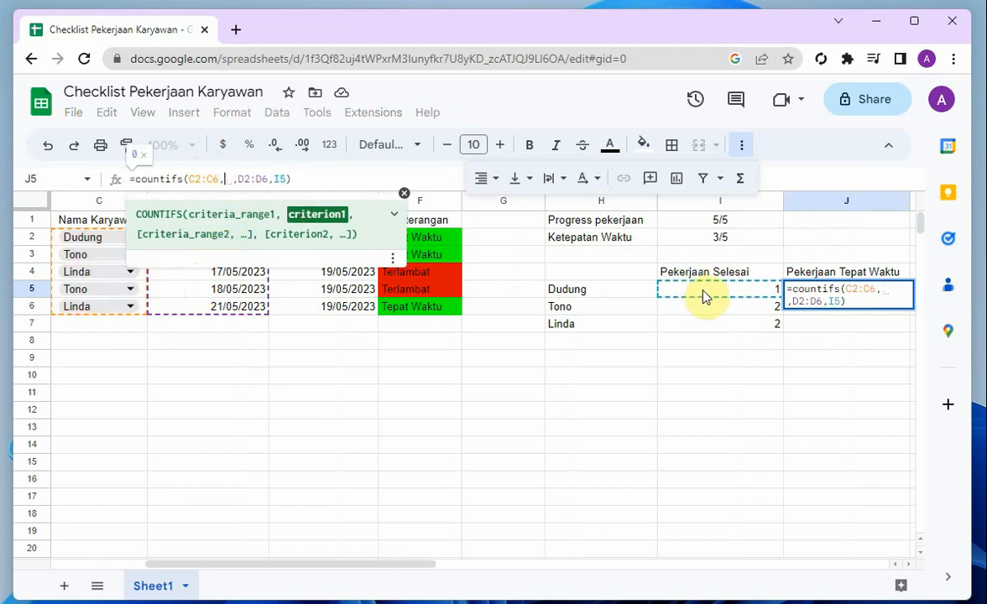
click(625, 295)
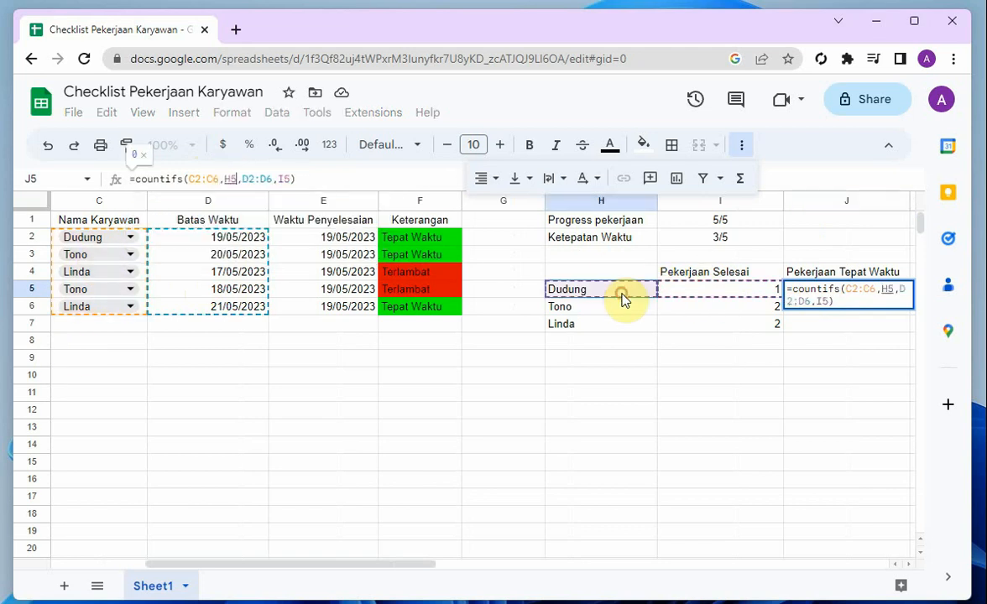
Set the second condition of the J5 formula to range F2:F6 with the criterion "Tepat Waktu" and commit it
click(243, 180)
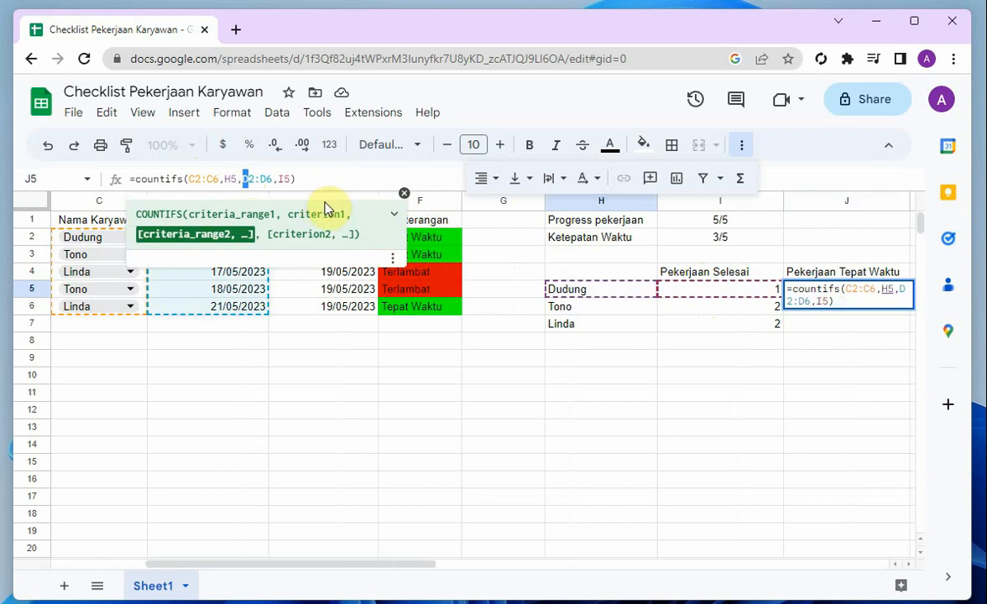
text(F)
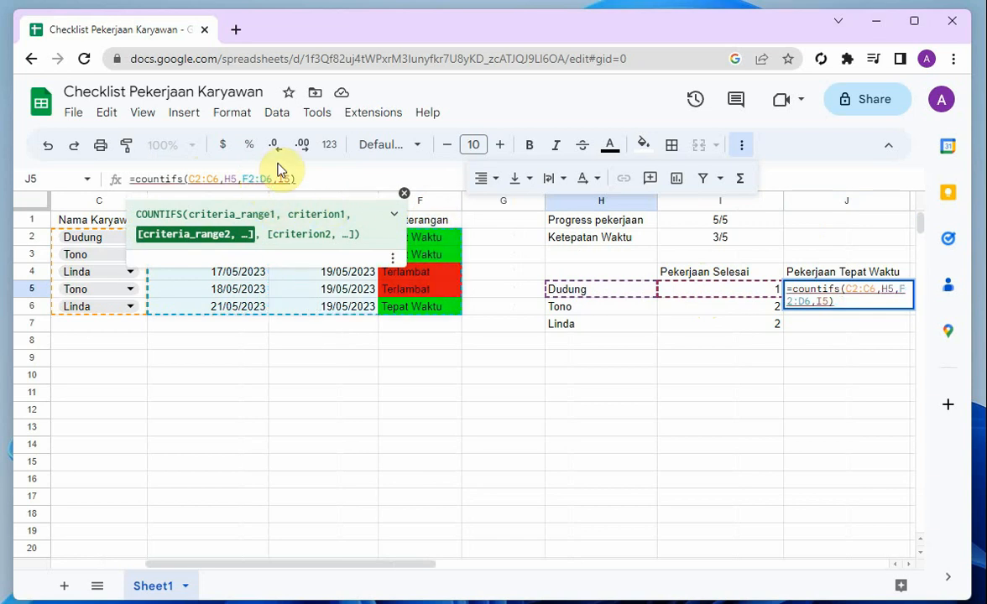
key(BackSpace)
text(F)
click(279, 179)
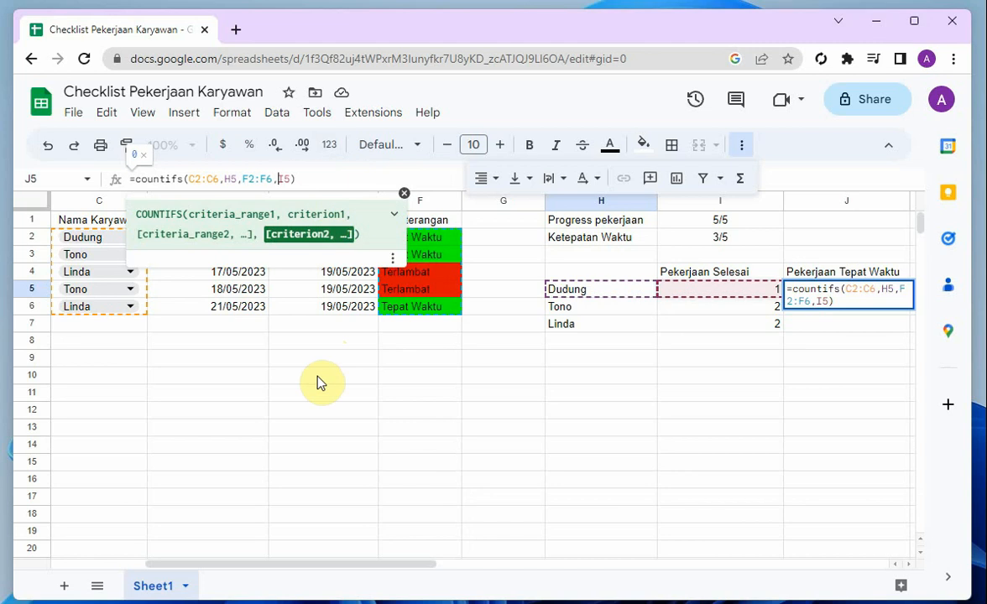
key(Delete)
key(Delete)
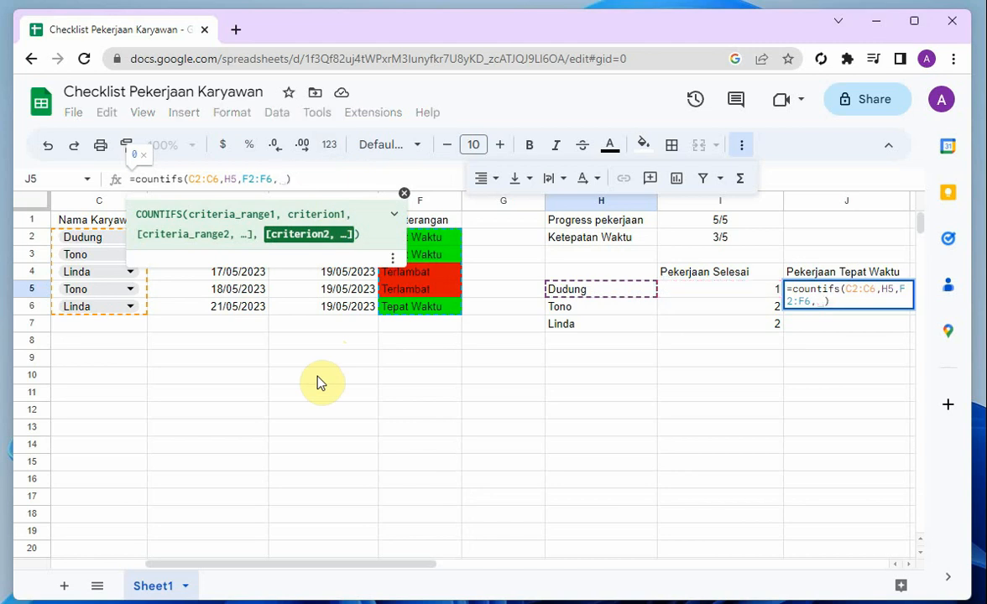
text(")
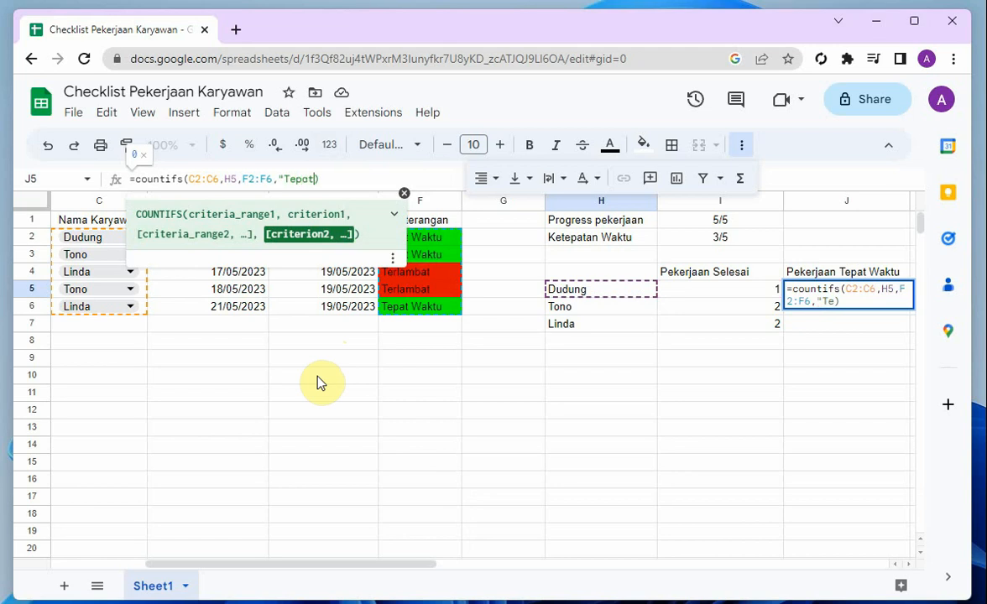
text(Tepot Waktu)
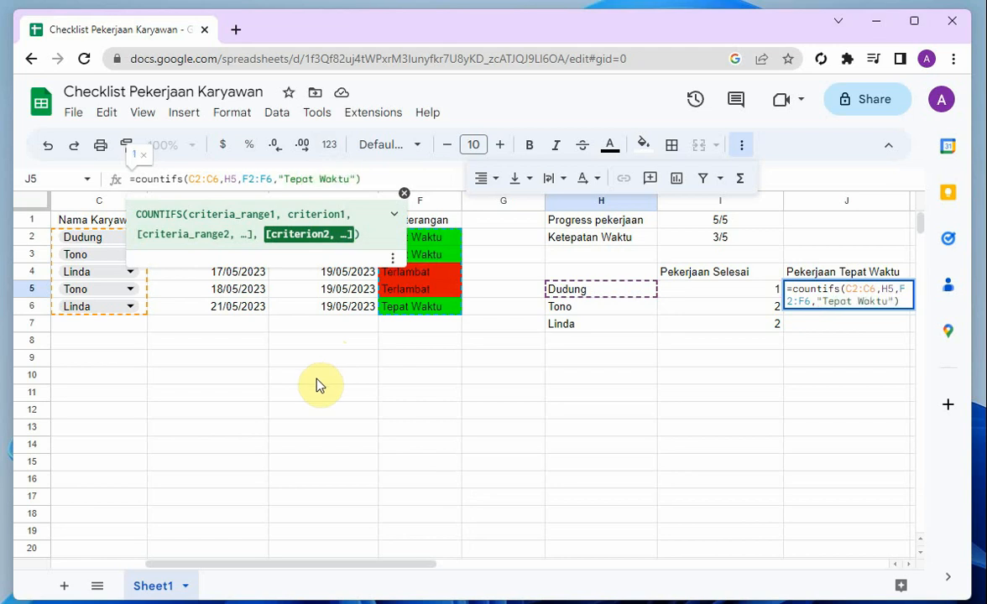
key(Return)
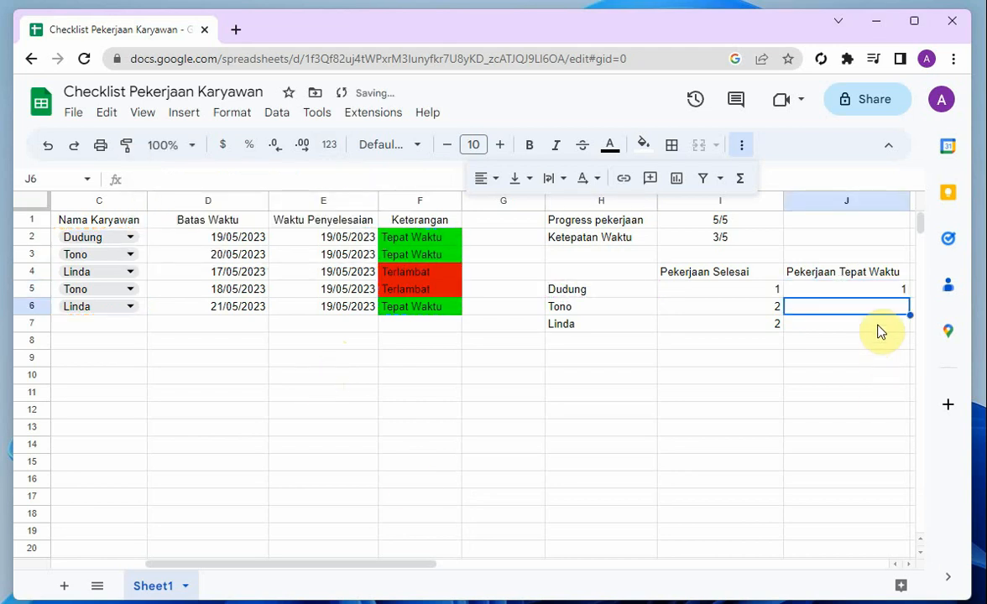
Fill the on-time count formula from J5 down to J7 and check the filled formula against the neighbouring count
click(879, 288)
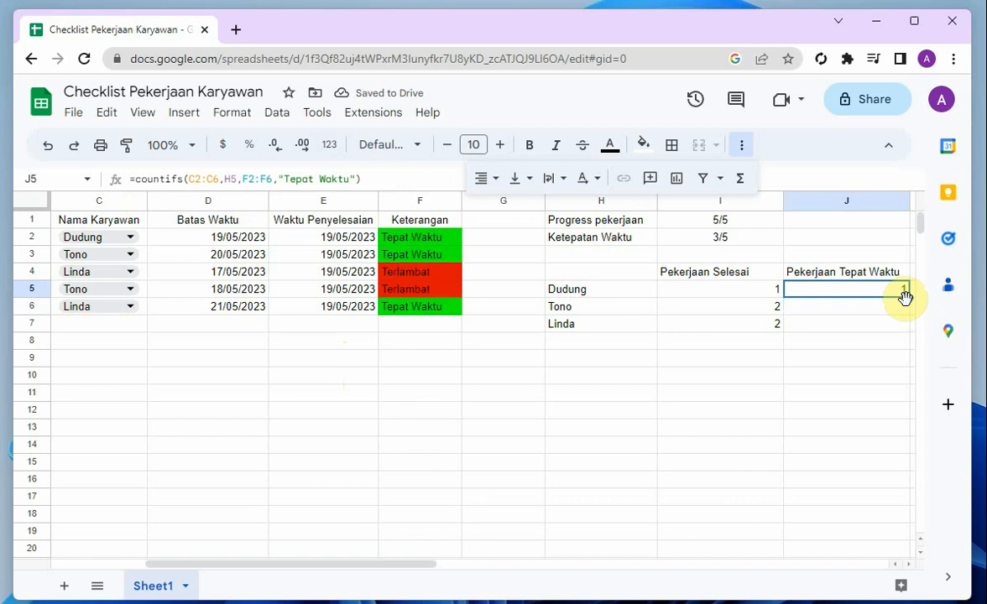
drag(908, 297, 885, 329)
click(874, 356)
click(829, 311)
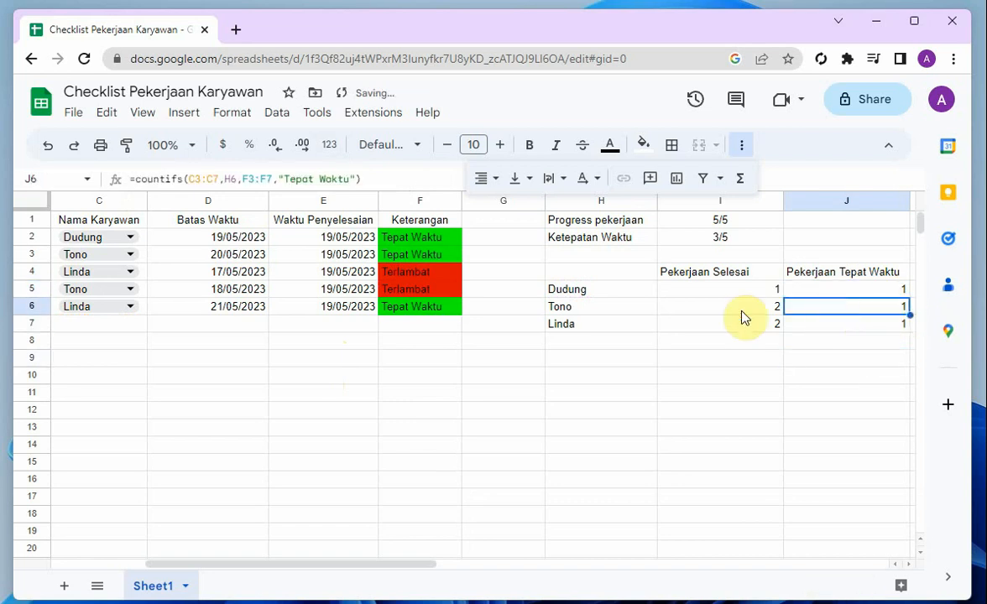
click(711, 312)
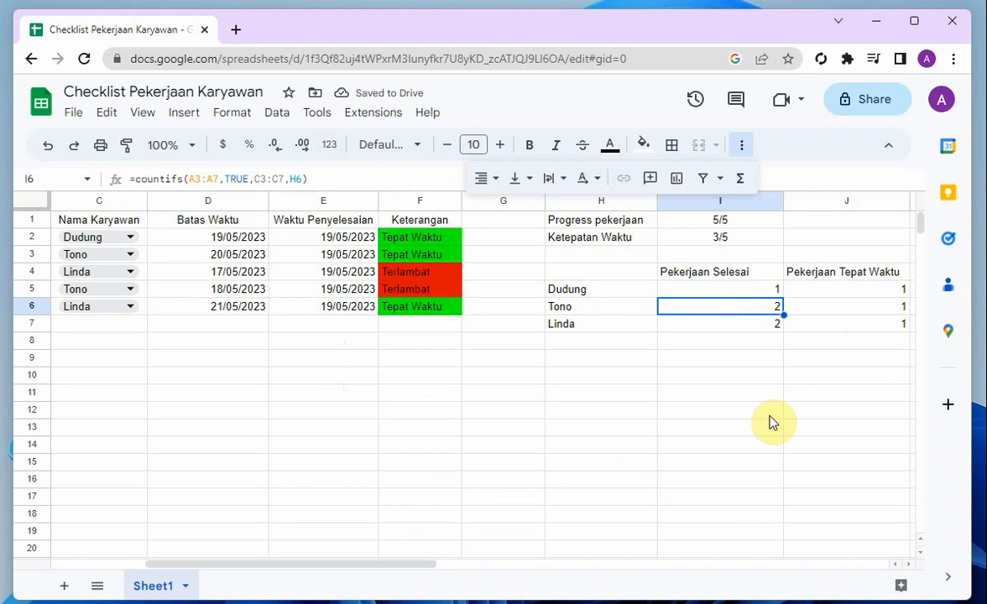
click(865, 305)
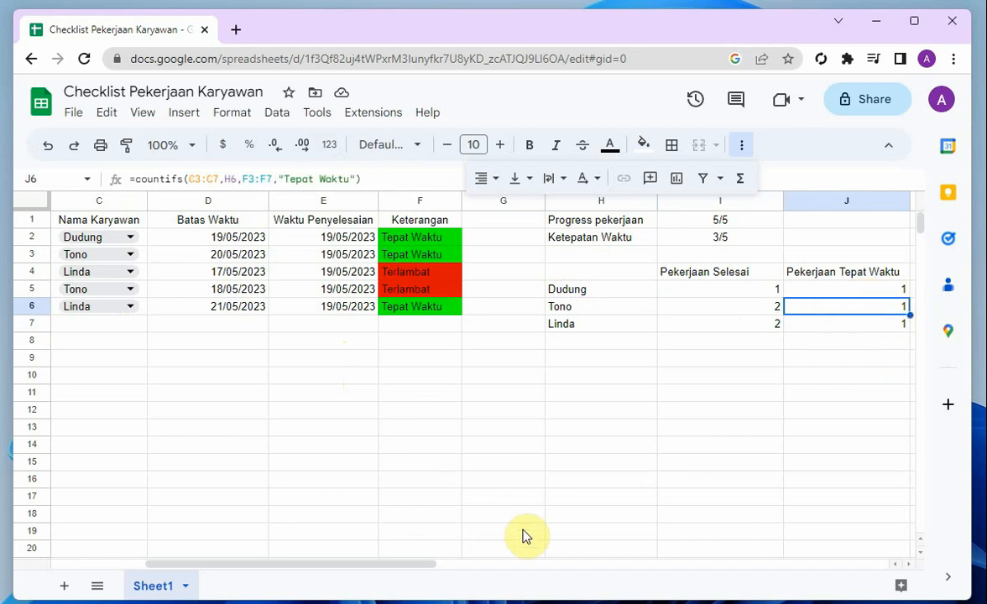
mouse_move(411, 564)
mouse_down()
mouse_move(331, 579)
mouse_move(520, 579)
mouse_move(507, 568)
mouse_move(417, 564)
mouse_up()
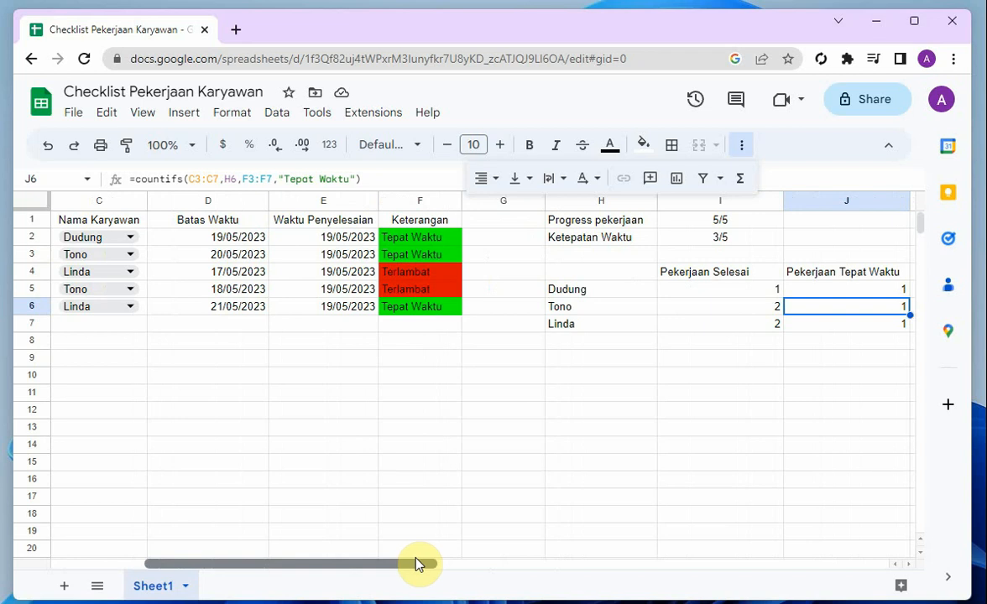
click(172, 147)
click(167, 254)
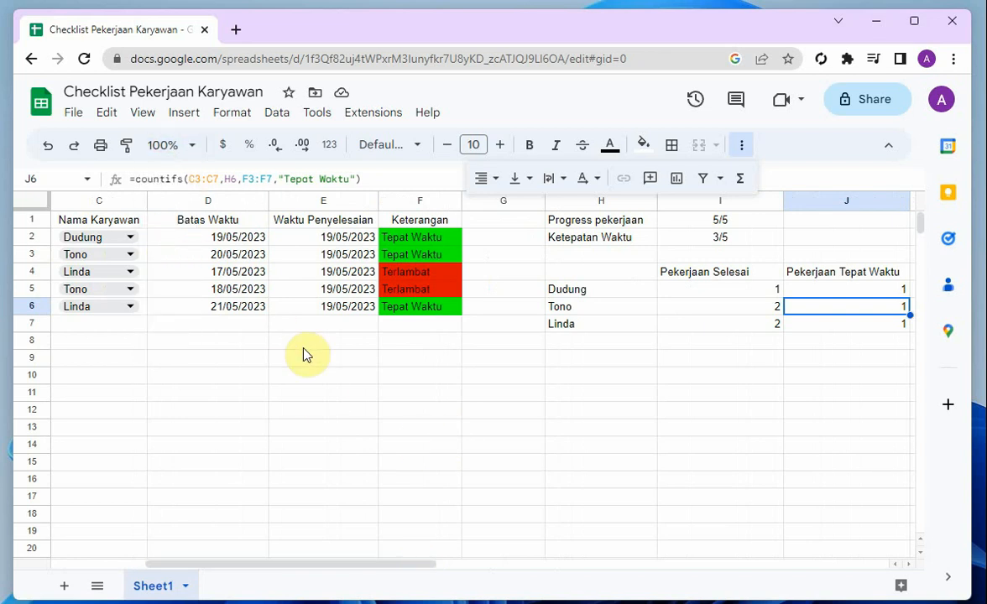
click(435, 423)
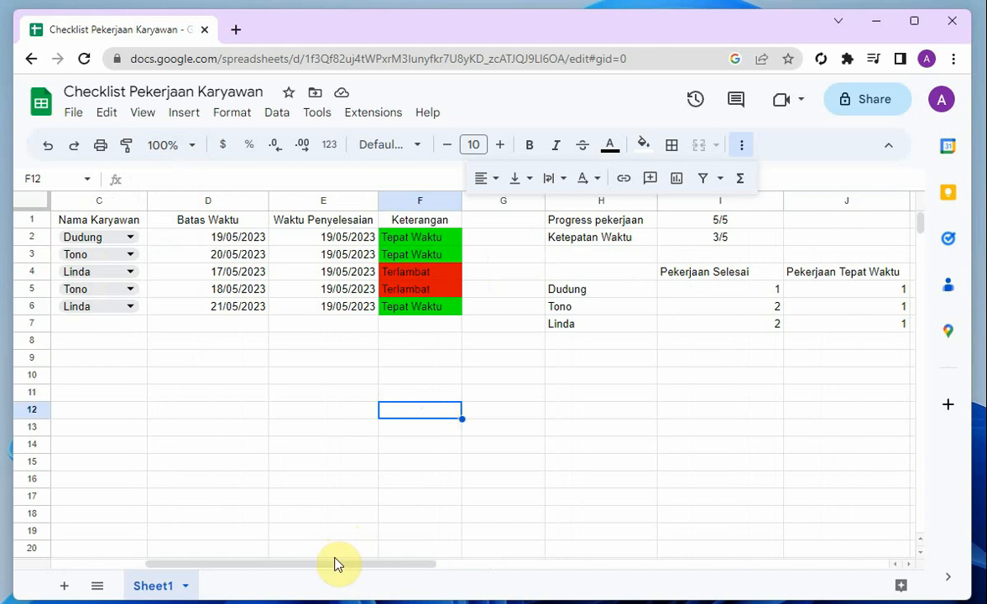
Add a protected range for the deadline cells D2:D6 and open its editing permissions
drag(328, 565, 235, 583)
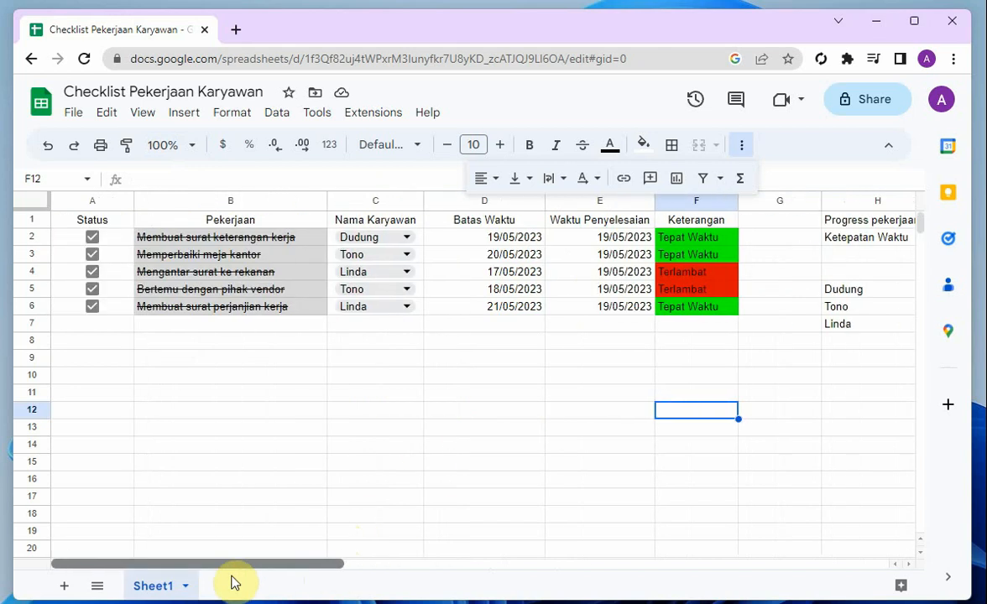
click(444, 239)
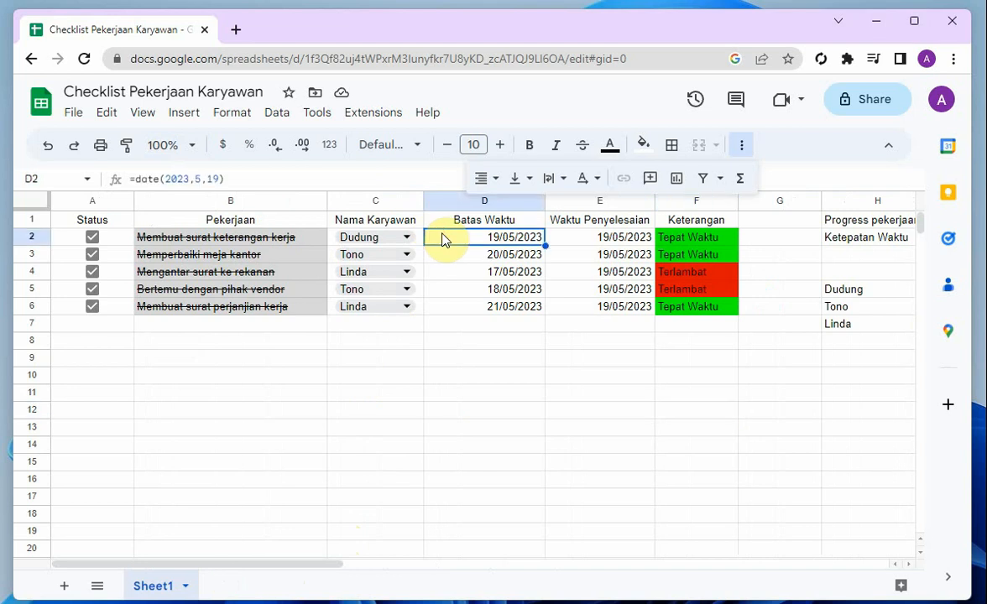
drag(443, 239, 463, 312)
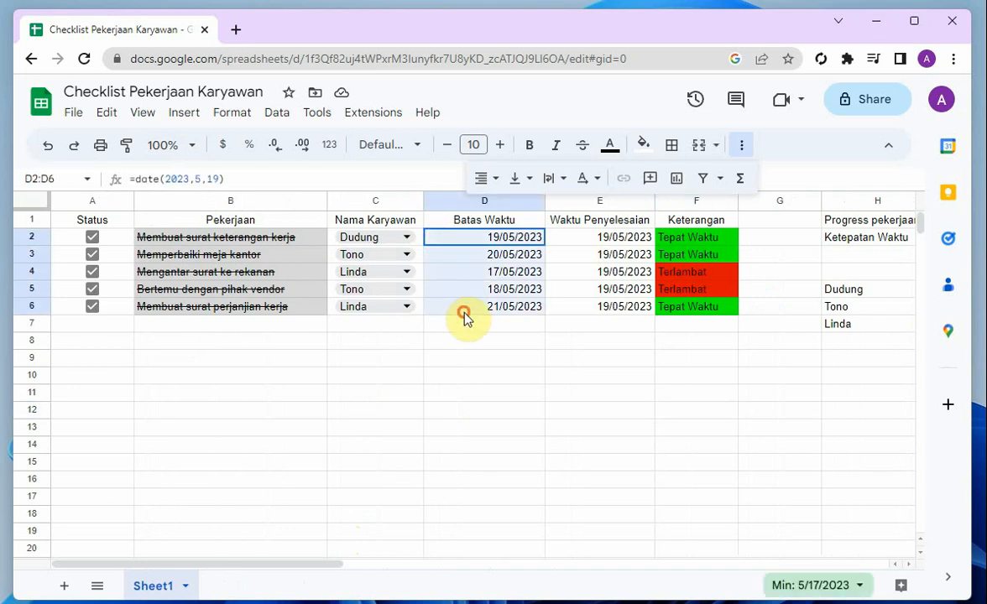
right_click(463, 306)
scroll(547, 579, down, 1)
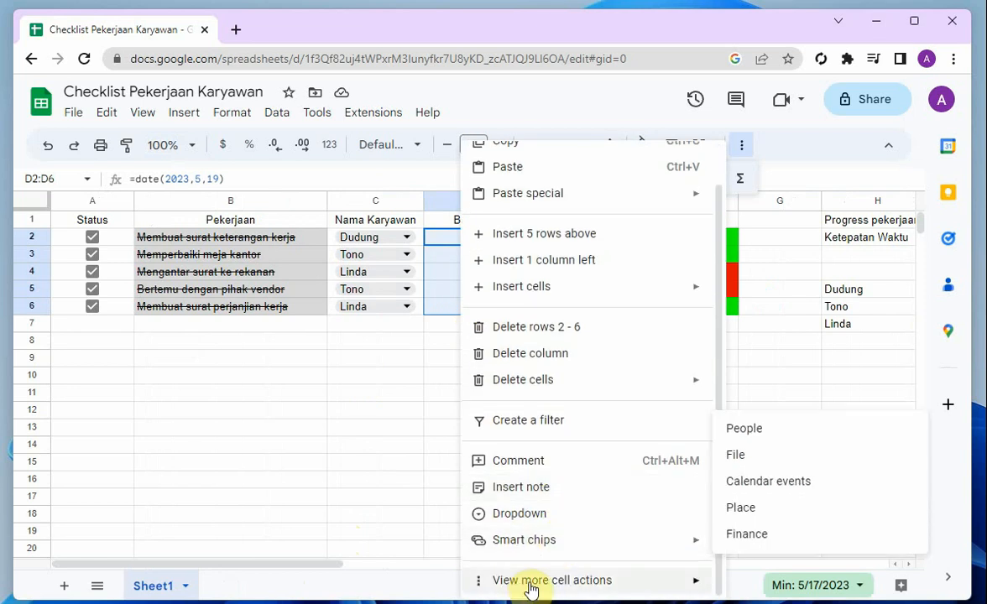
mouse_move(541, 585)
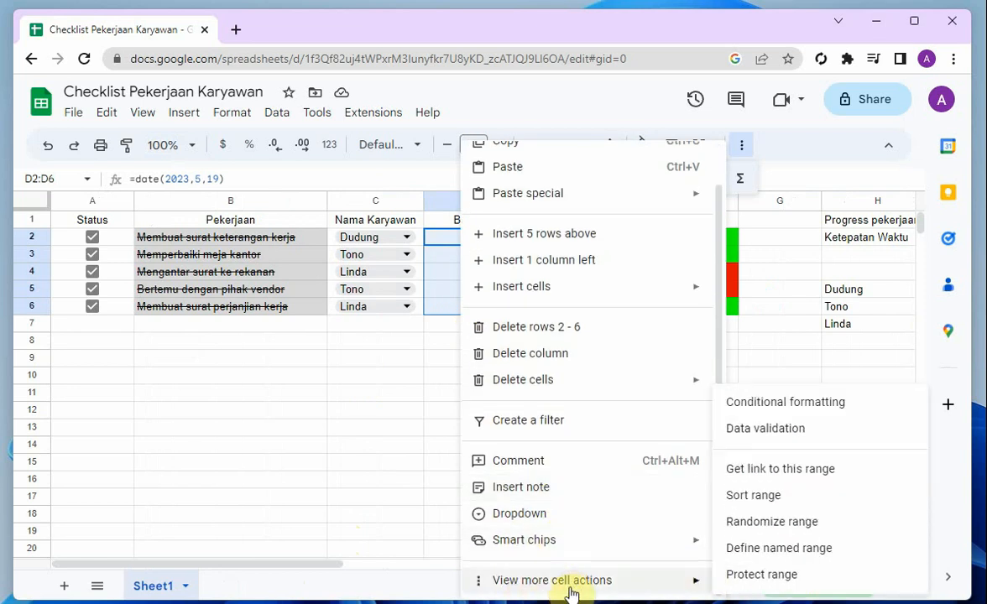
click(764, 574)
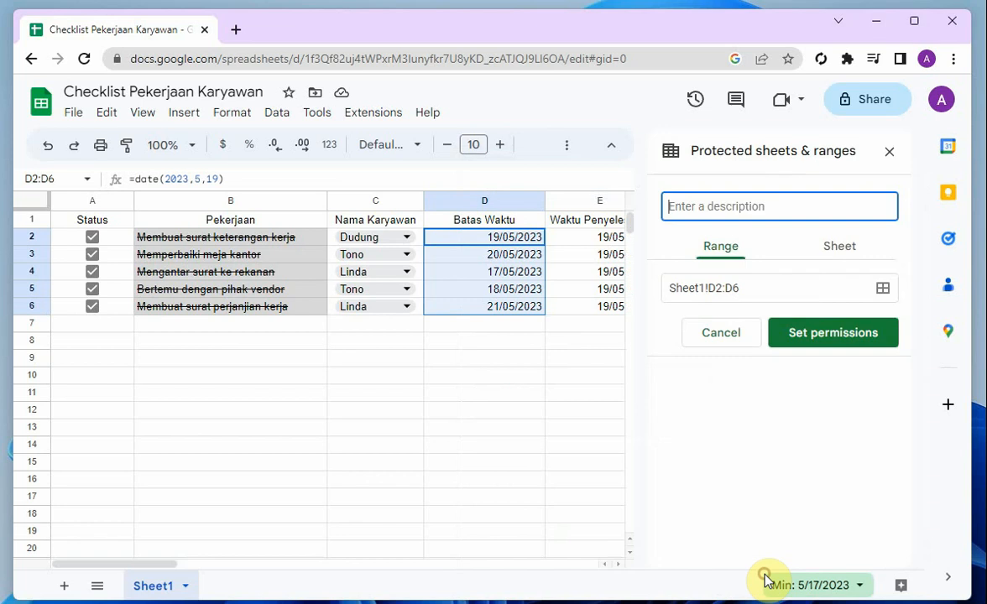
click(831, 337)
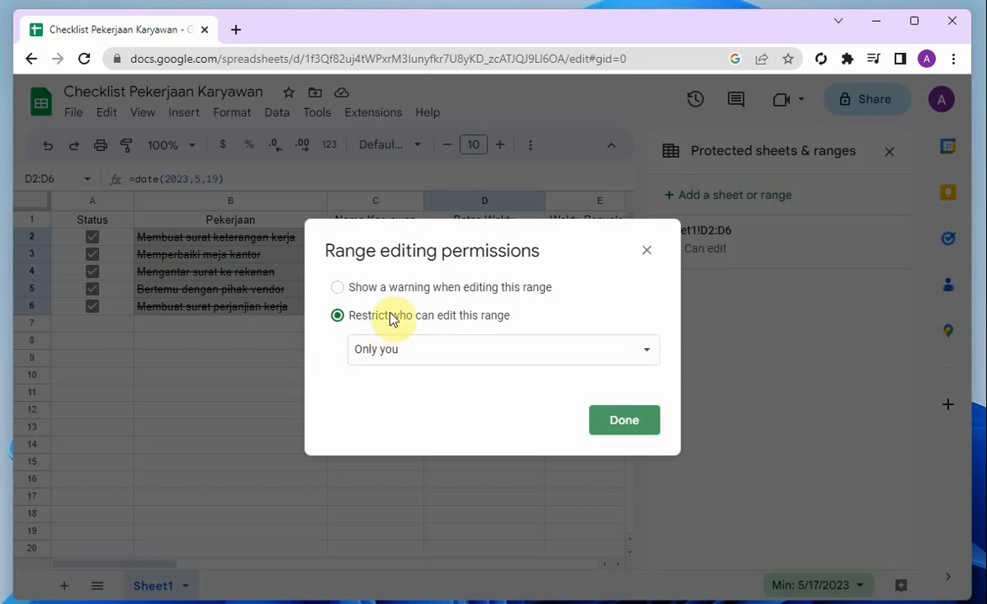
Restrict editing of the protected range to "Only you" and close the protection settings
click(455, 349)
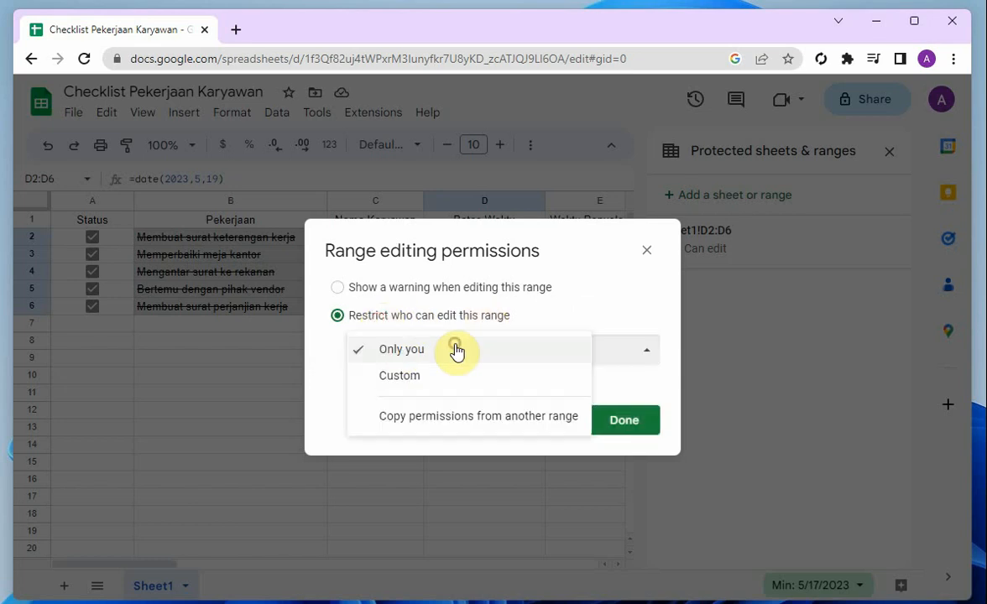
click(453, 358)
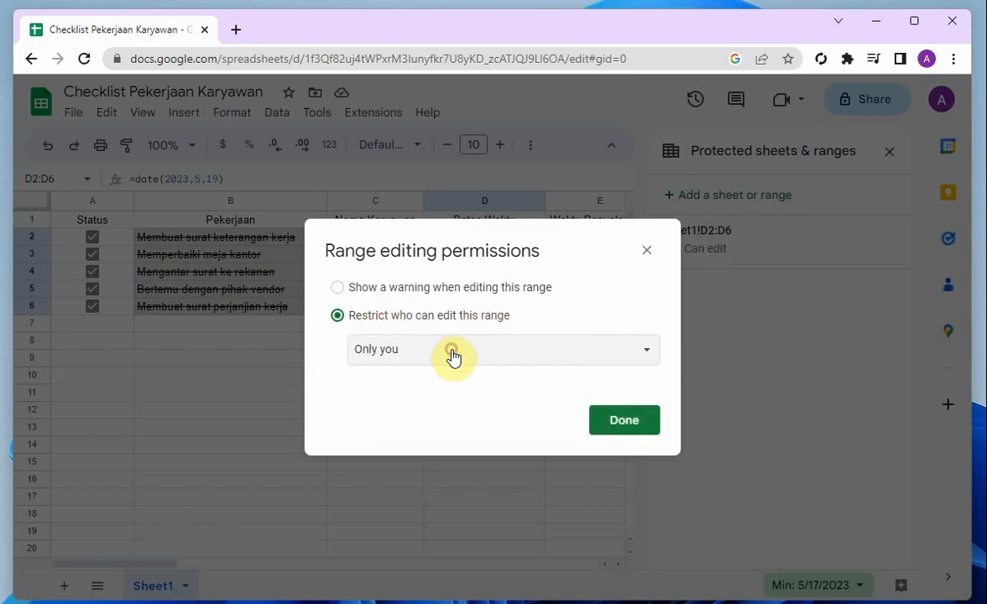
click(623, 420)
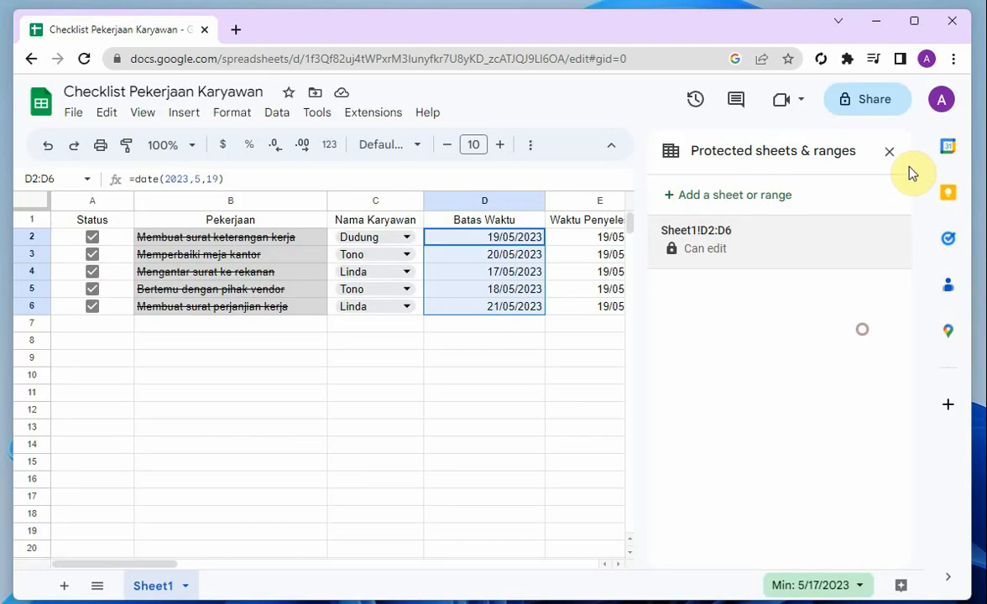
click(890, 151)
click(539, 359)
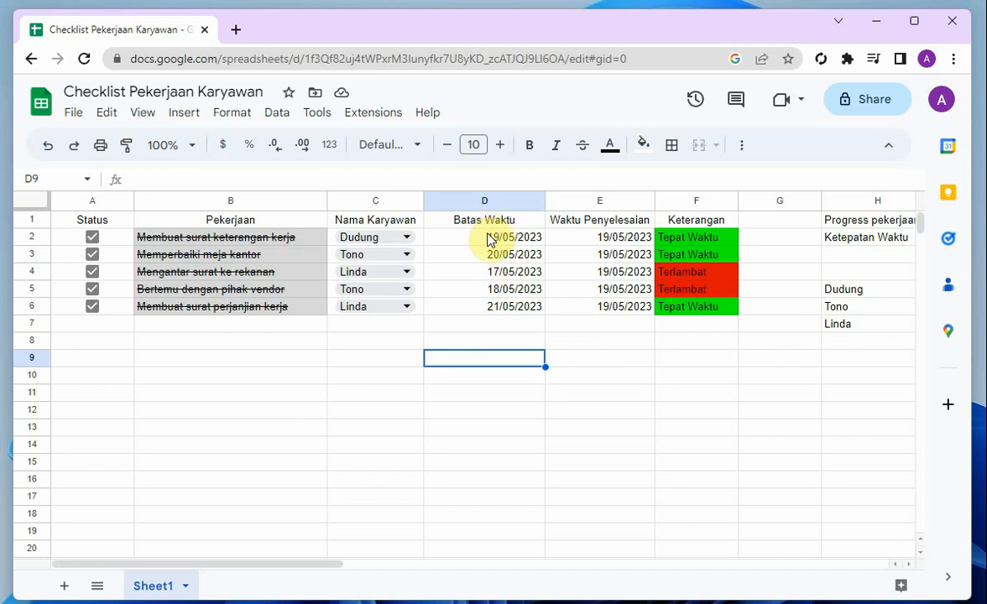
drag(489, 236, 490, 306)
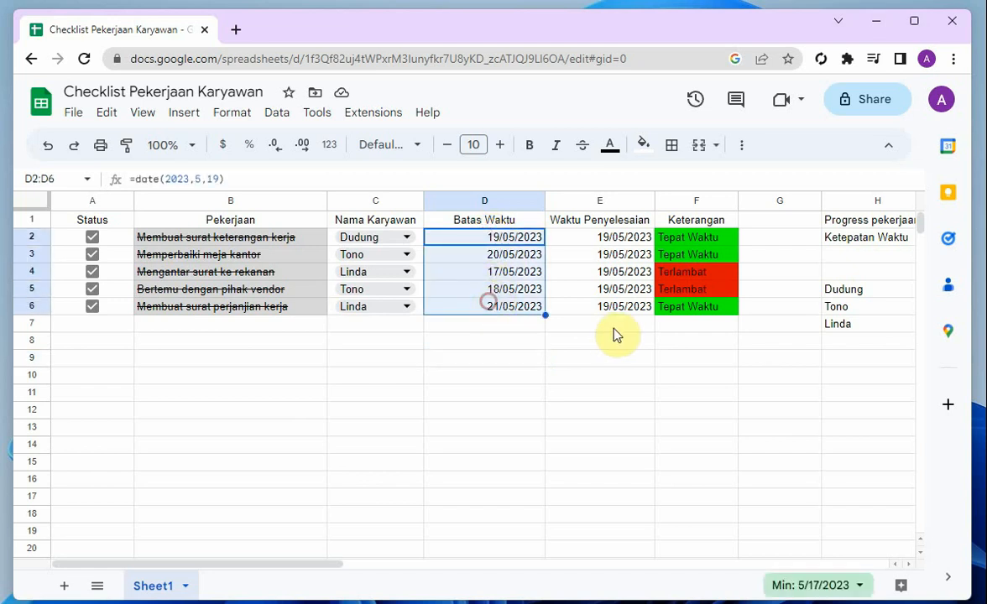
drag(610, 241, 480, 308)
click(569, 367)
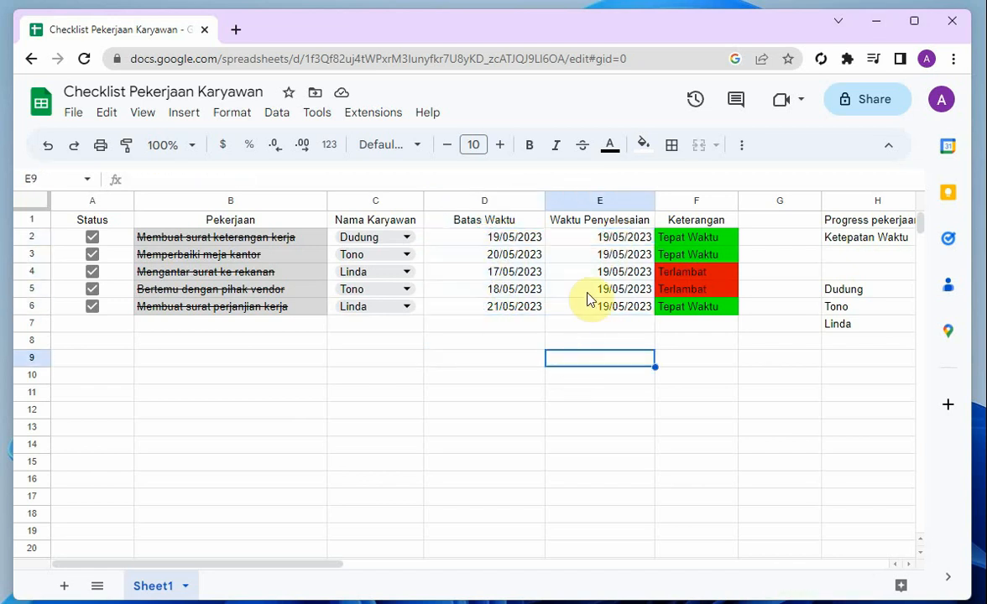
click(581, 241)
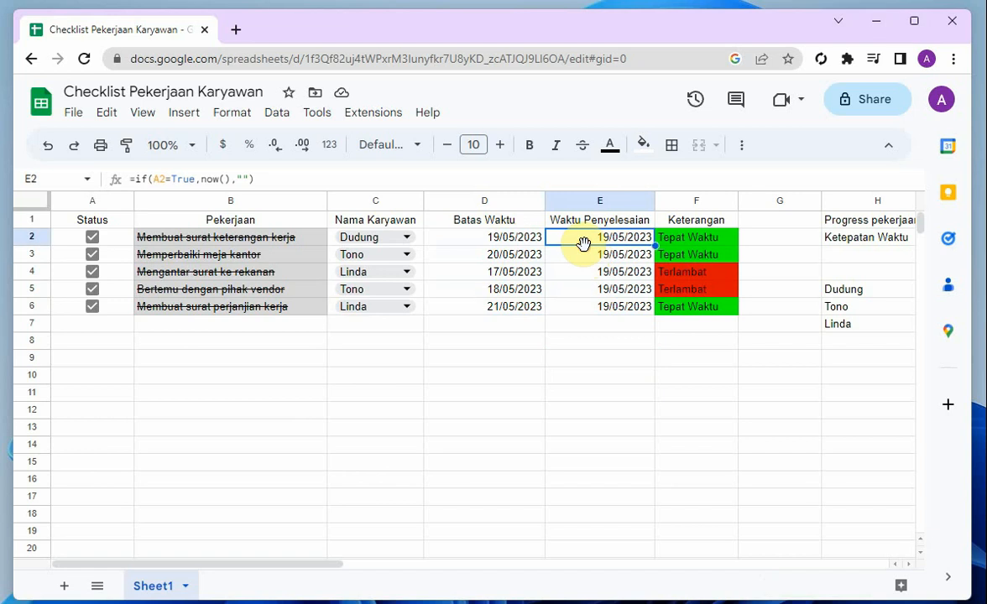
Clear the Status checkboxes of all five tasks in A2:A6
click(91, 239)
click(92, 256)
click(92, 288)
click(92, 272)
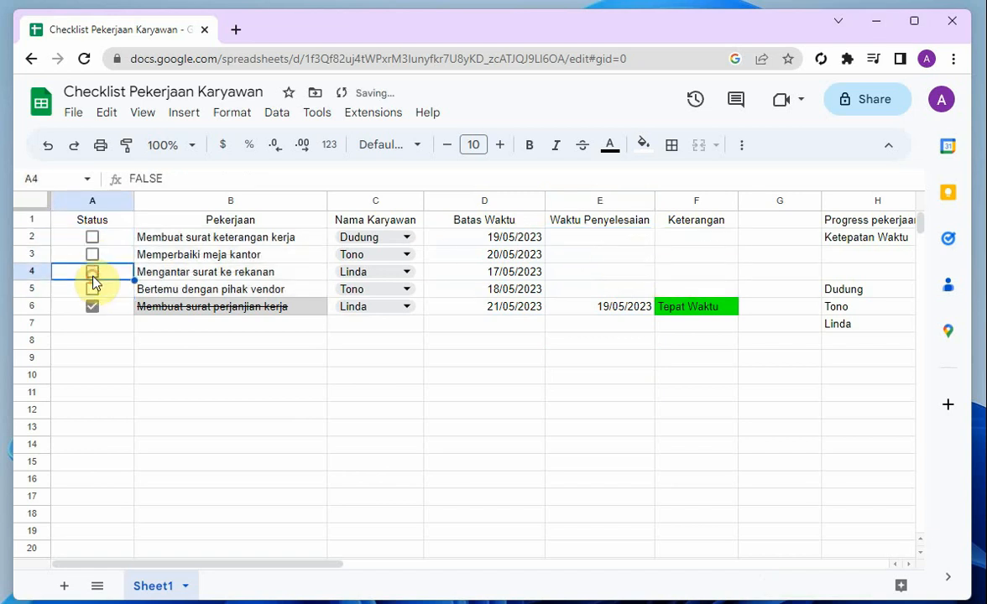
click(92, 306)
click(92, 272)
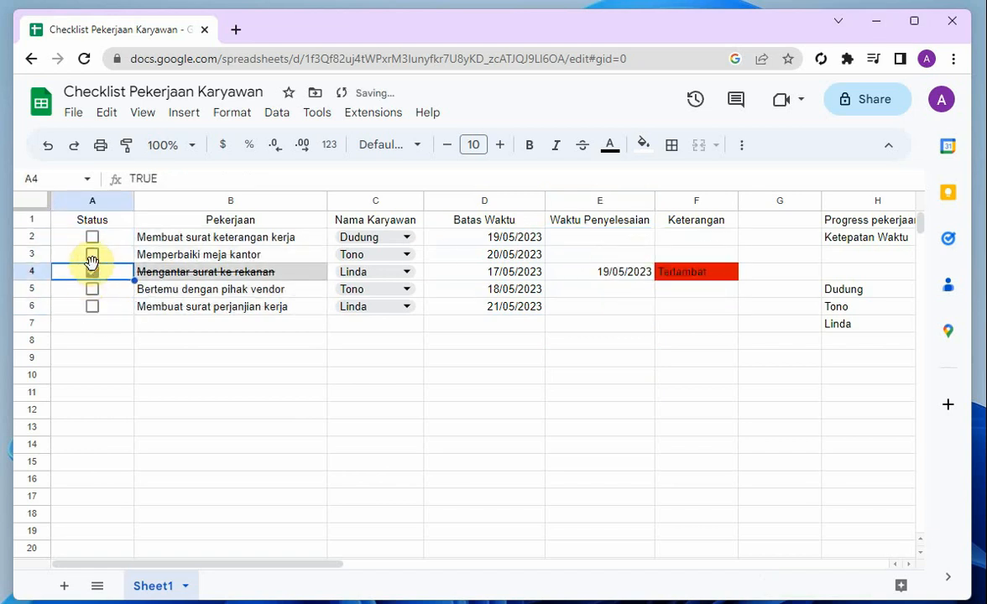
click(93, 272)
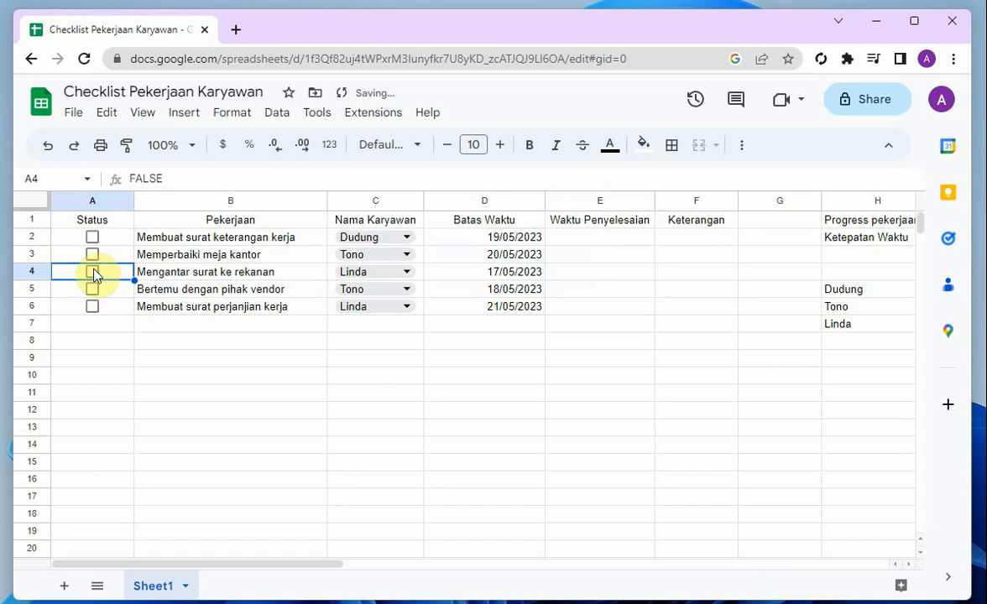